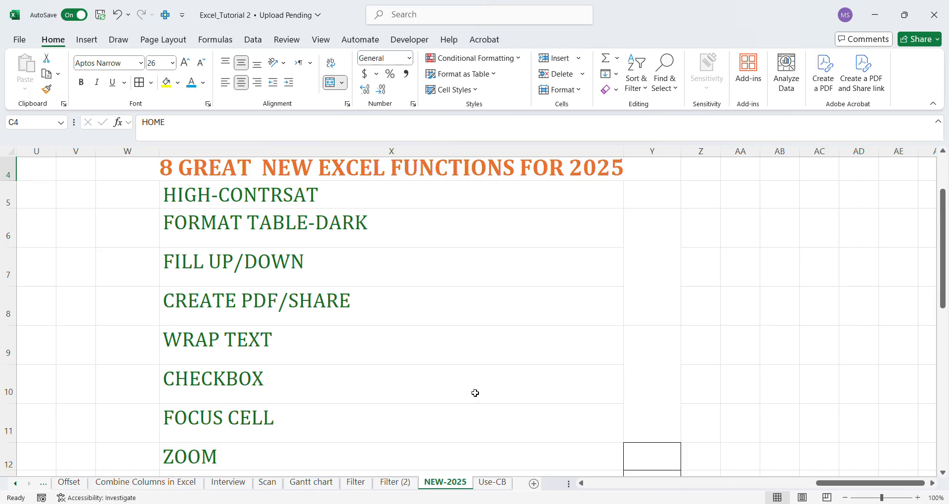
# Review the list of eight new Excel functions for 2025 in cells X4 through X12.
pyautogui.click(512, 174)
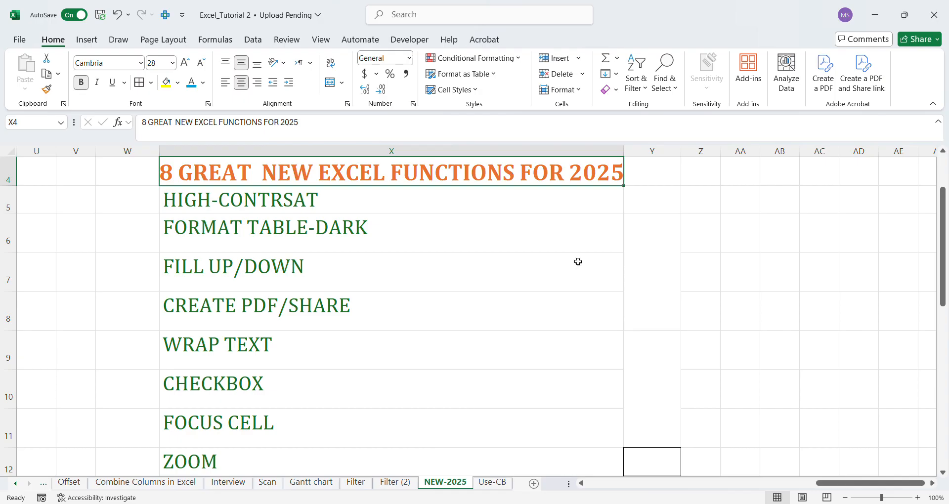
pyautogui.click(524, 212)
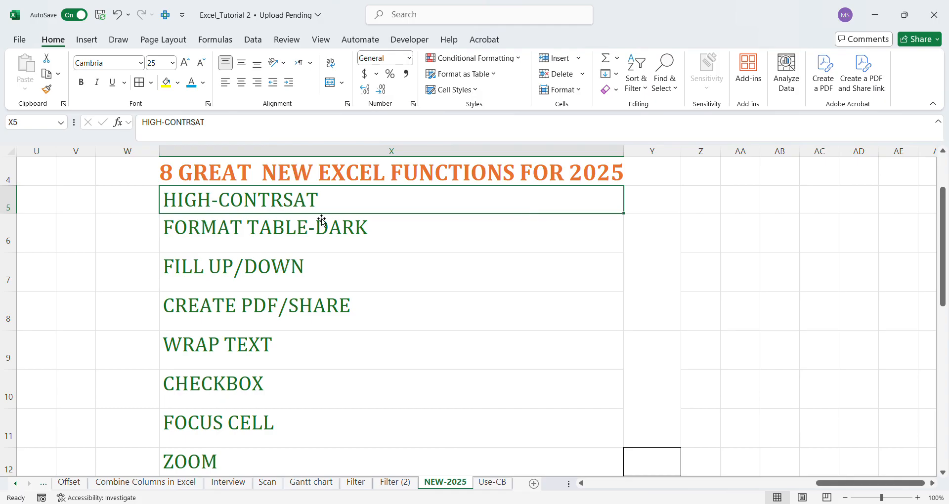
pyautogui.click(291, 229)
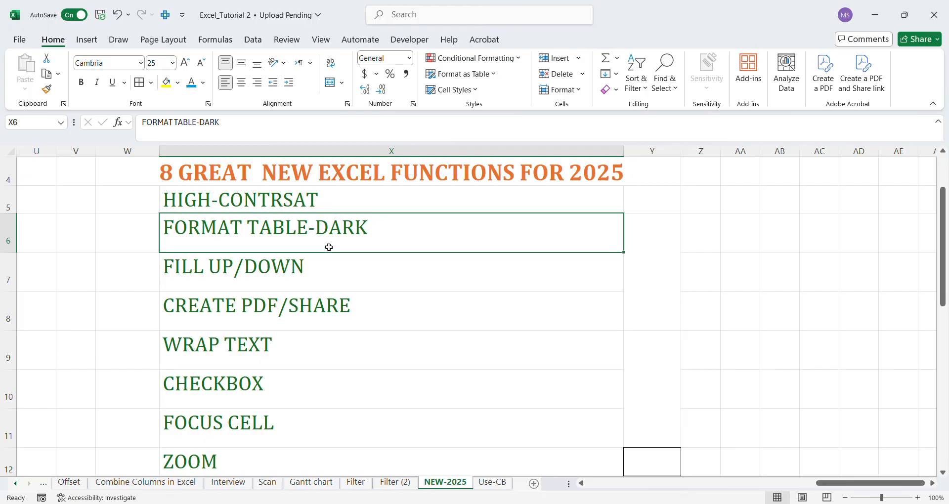
pyautogui.click(251, 282)
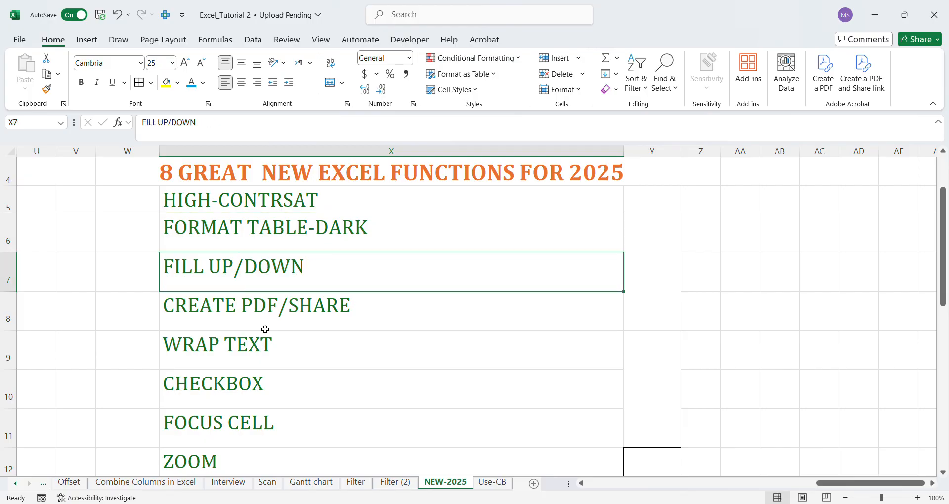
pyautogui.click(222, 313)
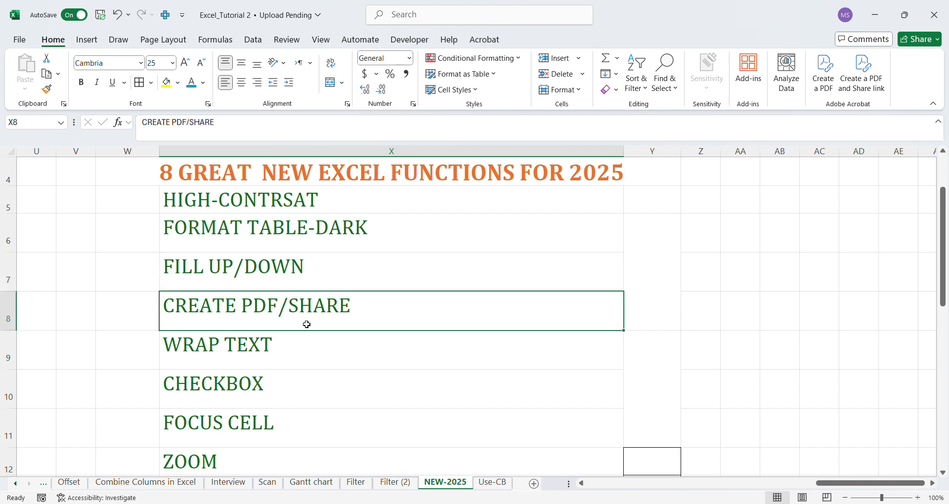
pyautogui.click(251, 358)
pyautogui.click(257, 397)
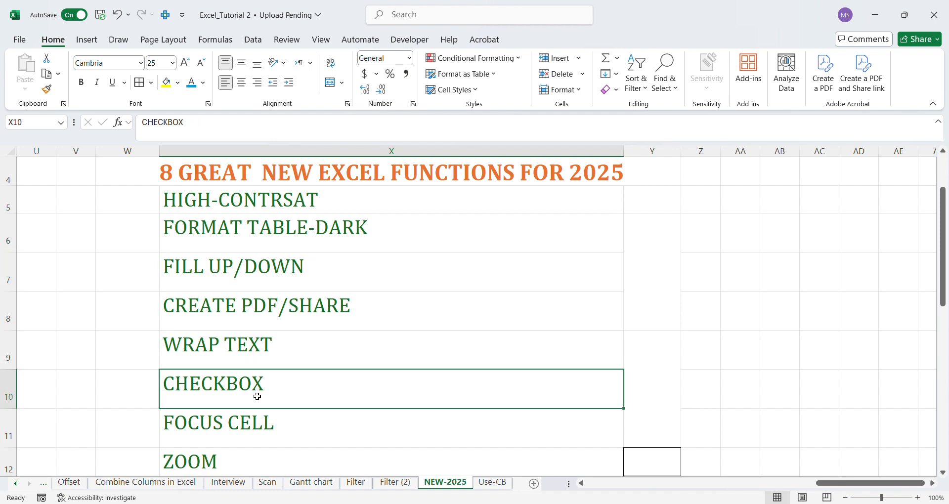
pyautogui.click(250, 433)
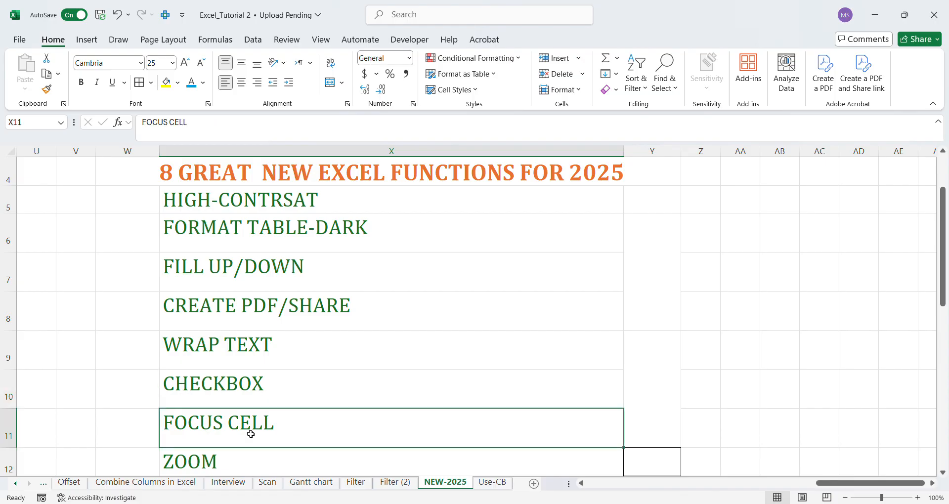
pyautogui.click(246, 467)
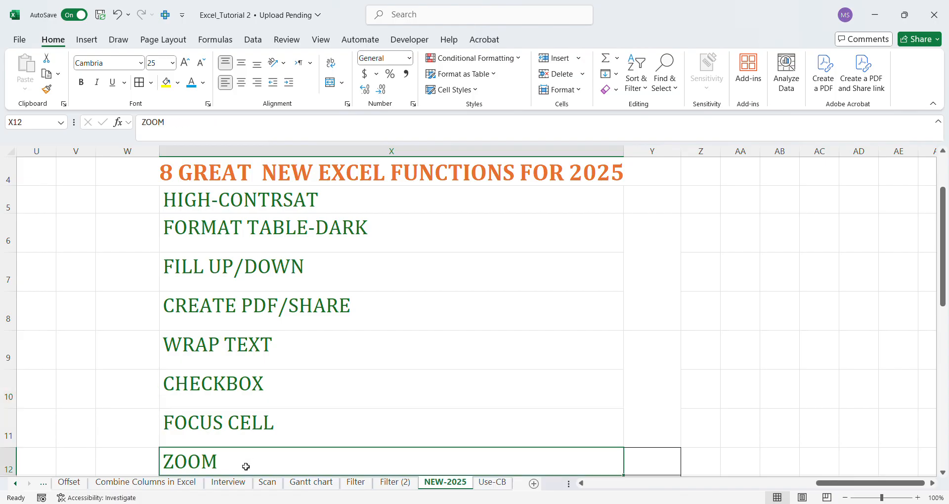
# Examine the high-contrast section in column B, from its HOME heading and PENCIL color samples down to the FUNCTION notes.
pyautogui.click(582, 484)
pyautogui.moveTo(582, 484); pyautogui.dragTo(584, 490)
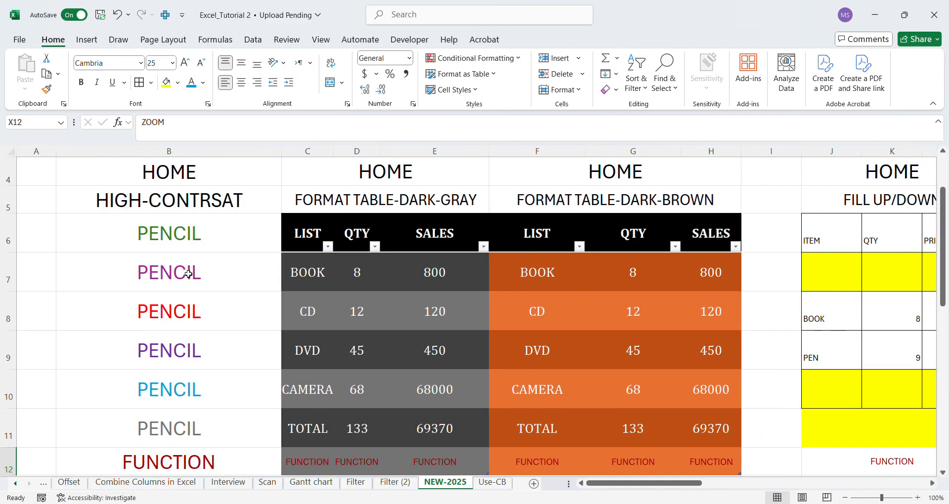
pyautogui.click(188, 181)
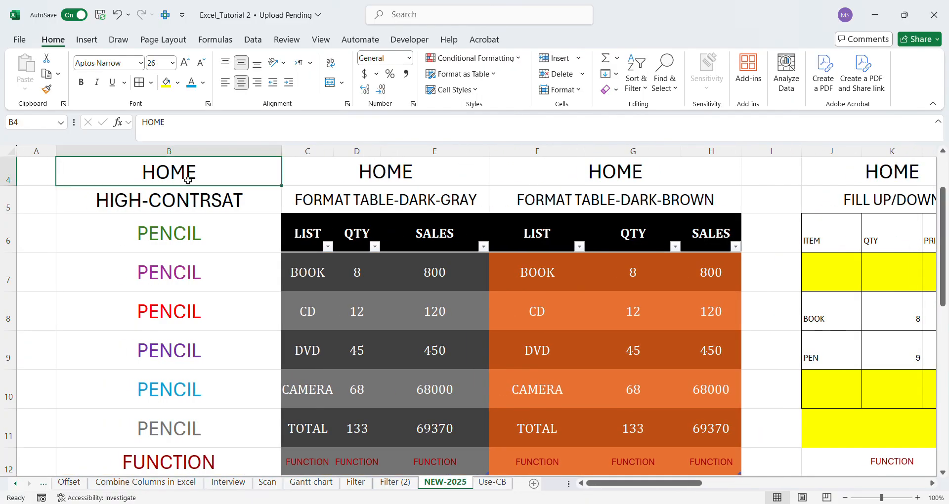
pyautogui.click(165, 204)
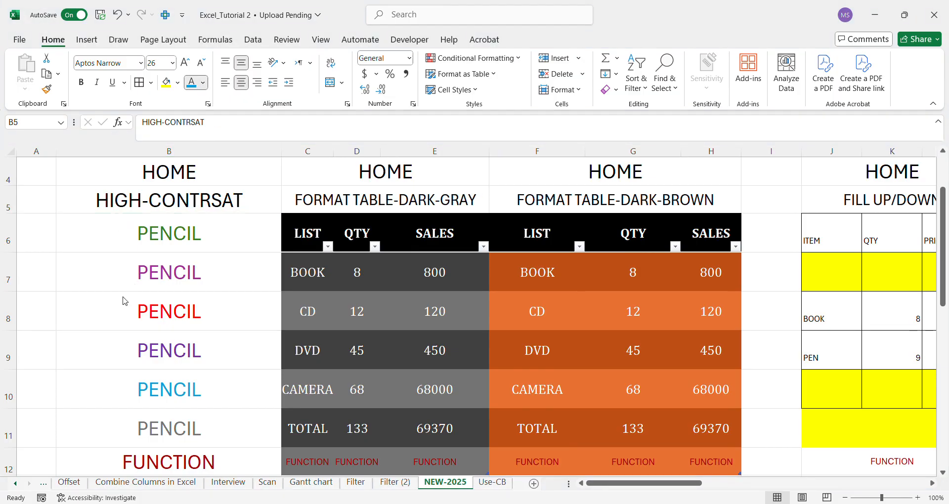
pyautogui.click(165, 238)
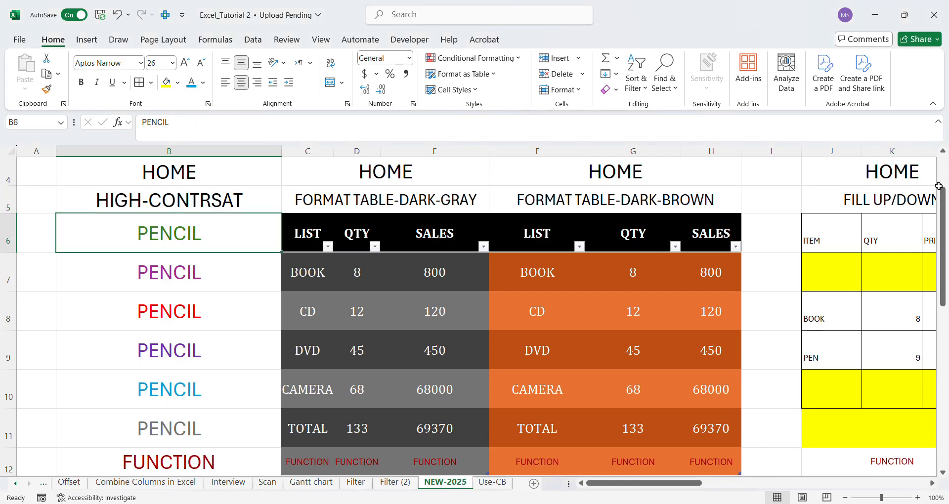
pyautogui.moveTo(945, 211); pyautogui.dragTo(927, 302)
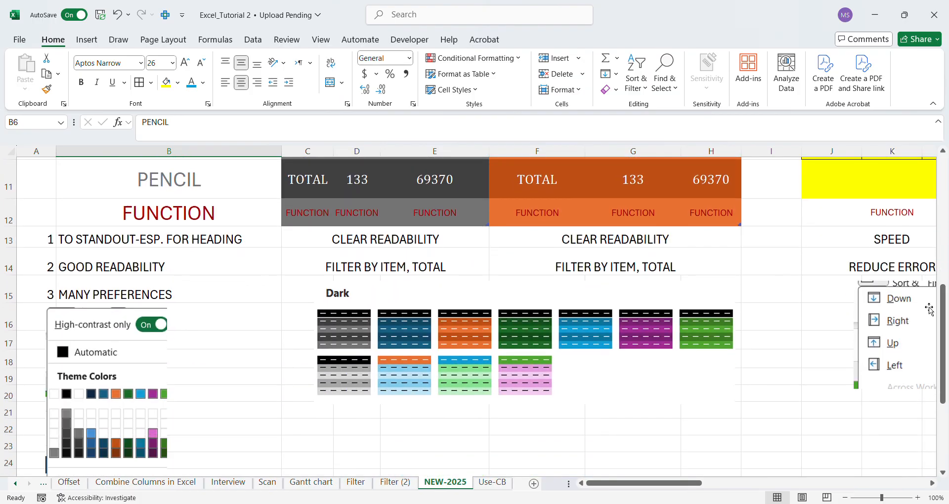
pyautogui.click(187, 215)
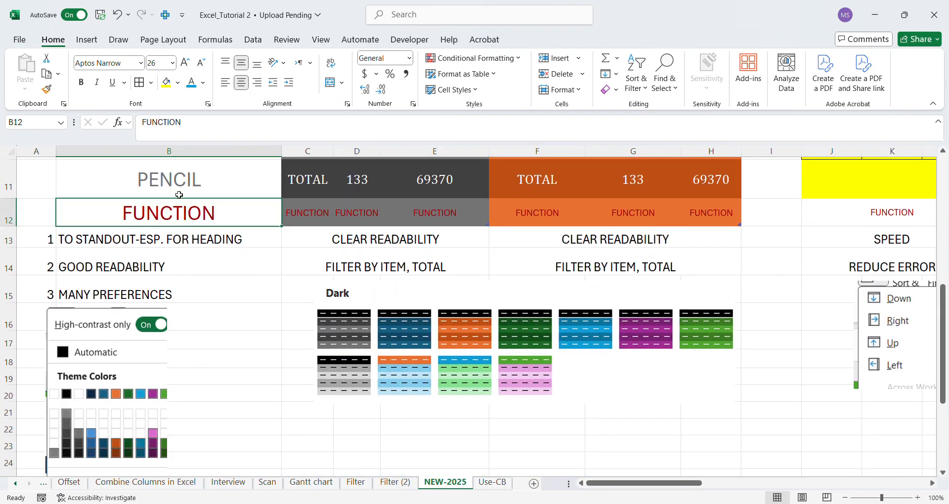
pyautogui.click(180, 193)
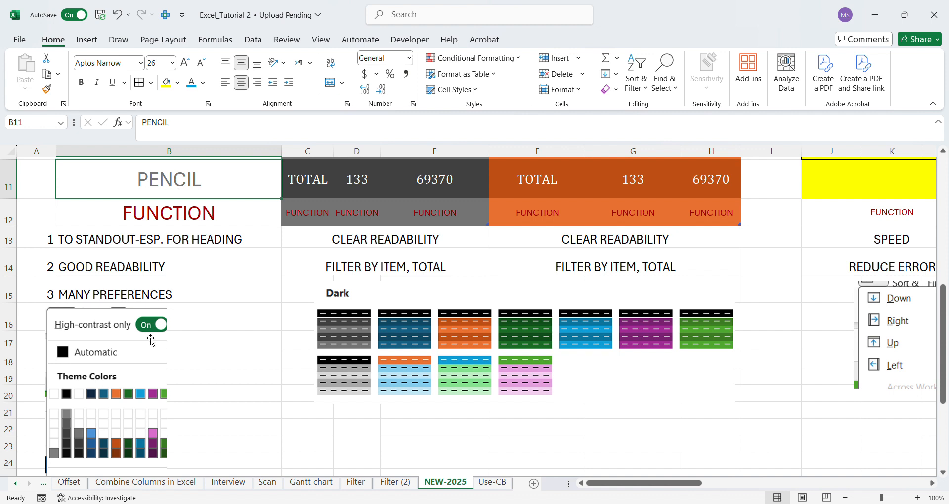
# Reposition the high-contrast color palette picture within column B, just beneath the MANY PREFERENCES note.
pyautogui.click(128, 322)
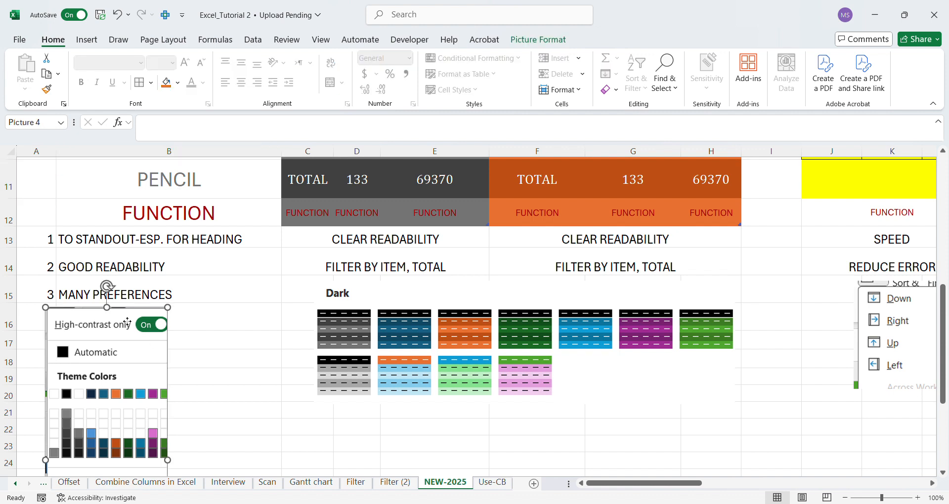
pyautogui.moveTo(128, 323)
pyautogui.mouseDown()
pyautogui.moveTo(150, 154)
pyautogui.moveTo(150, 283)
pyautogui.moveTo(155, 242)
pyautogui.mouseUp()
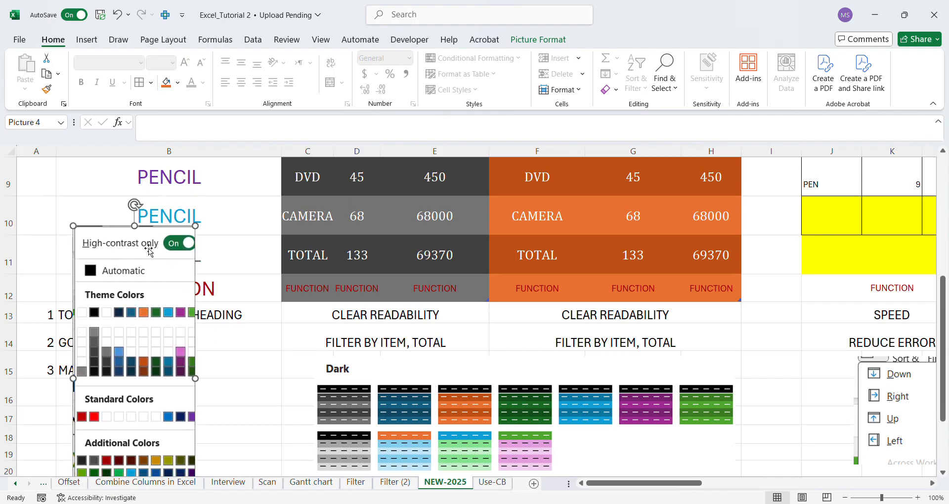
pyautogui.moveTo(149, 251); pyautogui.dragTo(147, 406)
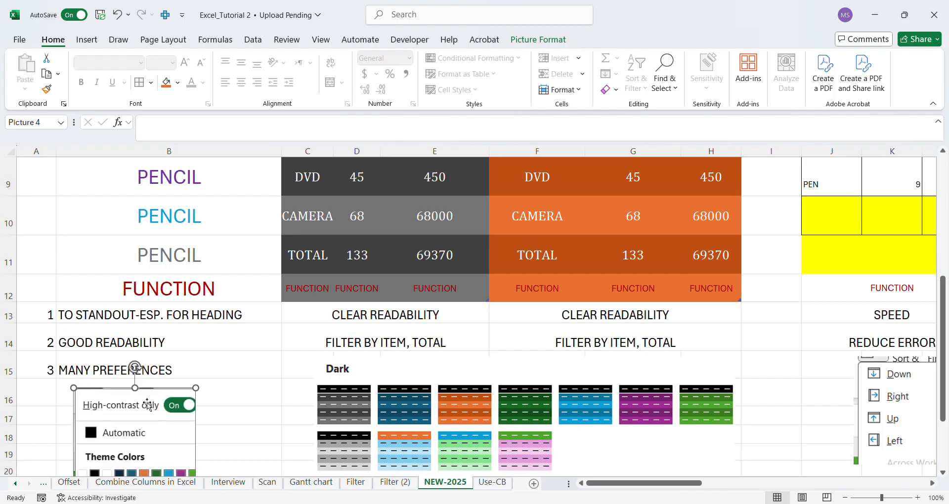
# Enter TRUE in capitals in cell B3, above the HOME heading.
pyautogui.moveTo(942, 297); pyautogui.dragTo(945, 176)
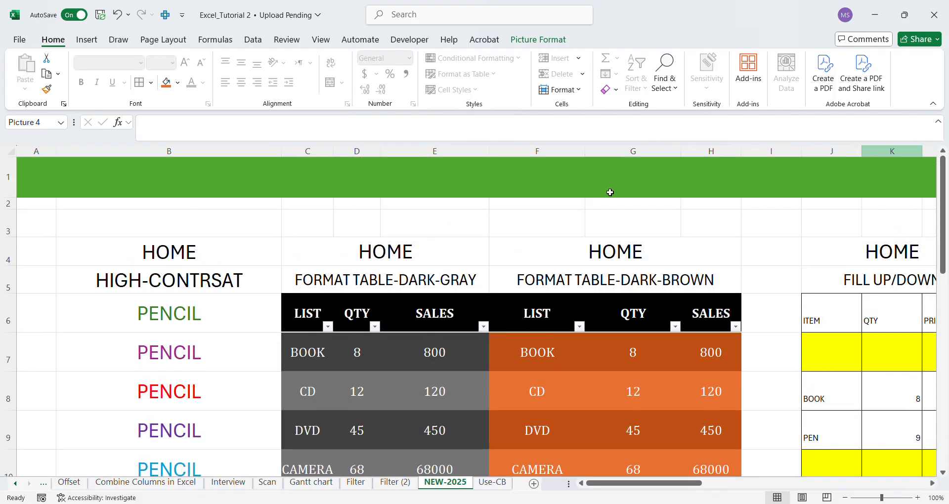
pyautogui.click(191, 224)
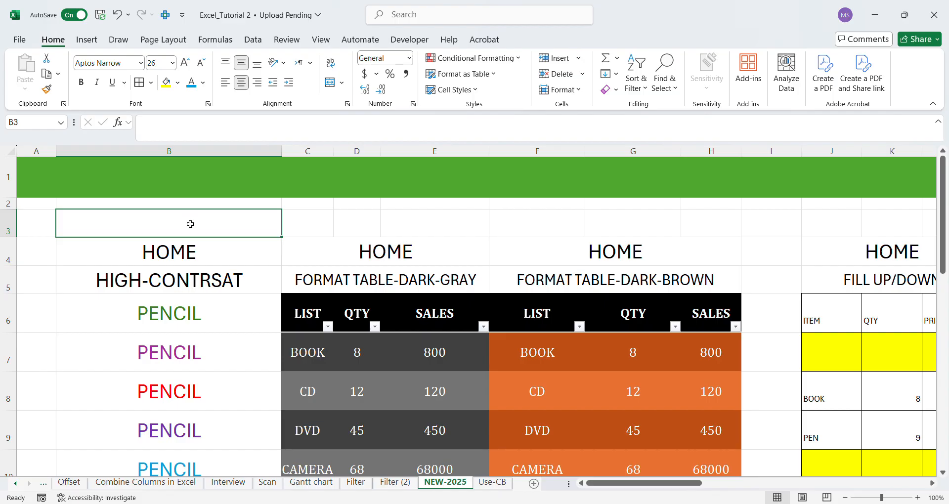
pyautogui.write('True')
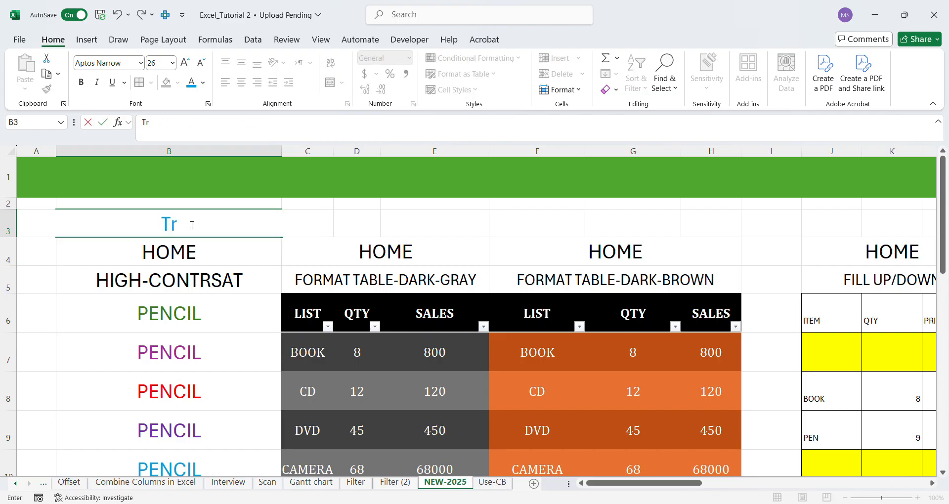
pyautogui.press('BackSpace')
pyautogui.press('BackSpace')
pyautogui.press('BackSpace')
pyautogui.write('RUE')
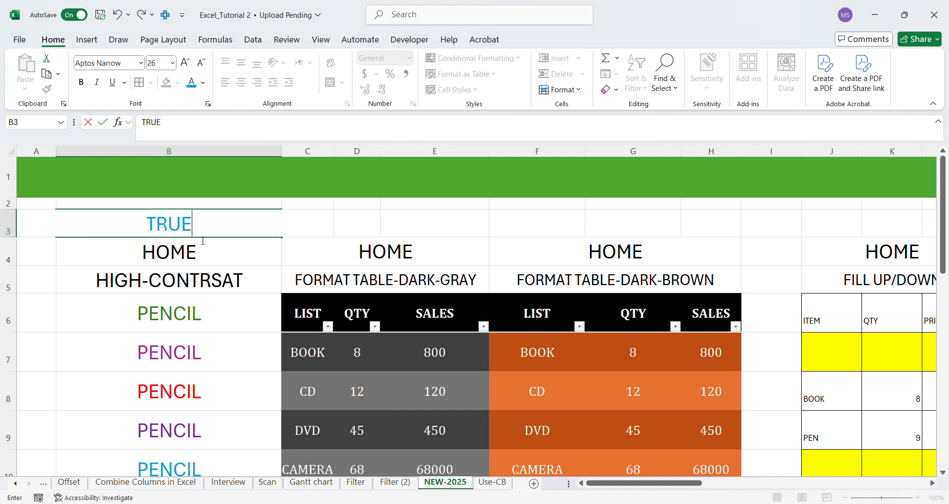
pyautogui.click(218, 243)
# Try a dark gray font color on the TRUE text in cell B3, and set it to blue.
pyautogui.click(212, 227)
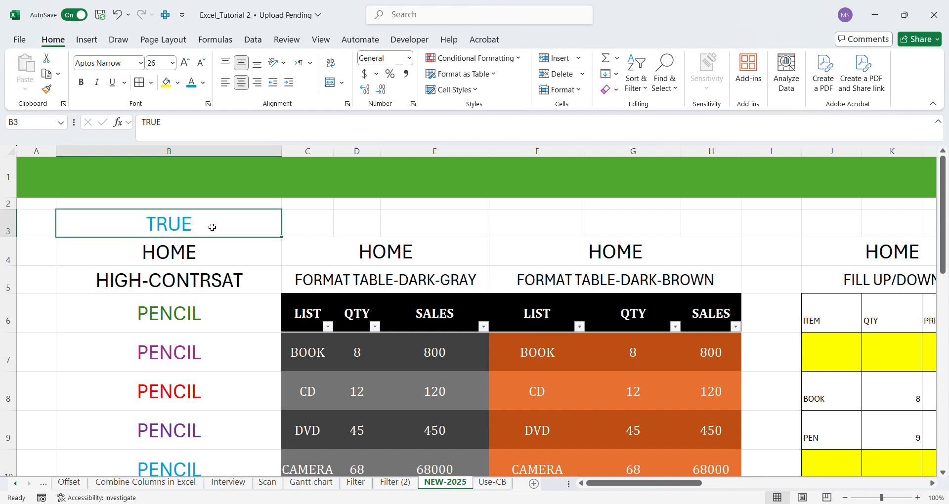
pyautogui.click(203, 84)
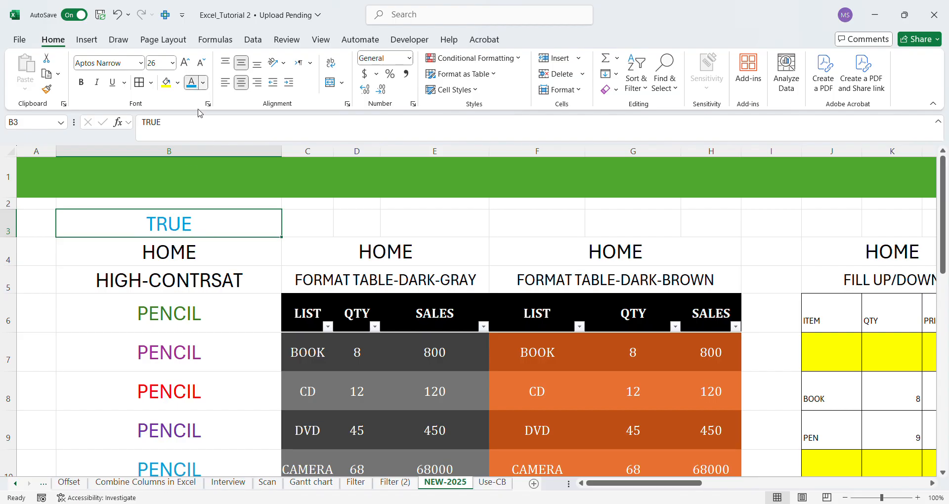
pyautogui.click(175, 218)
pyautogui.click(271, 192)
pyautogui.click(279, 161)
pyautogui.click(200, 193)
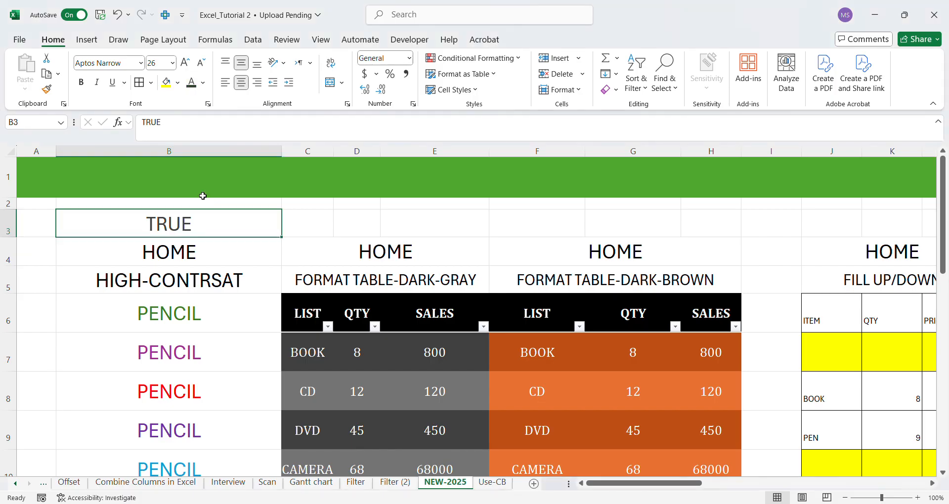
pyautogui.click(203, 83)
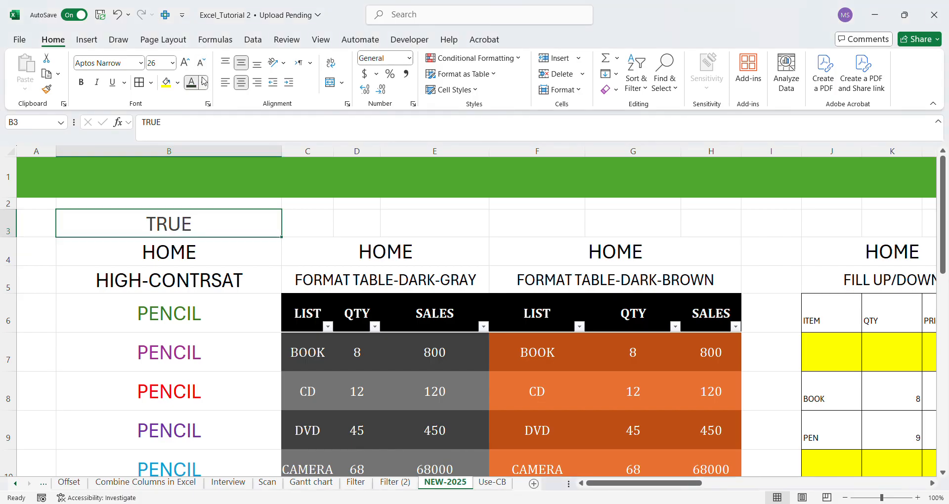
pyautogui.click(261, 249)
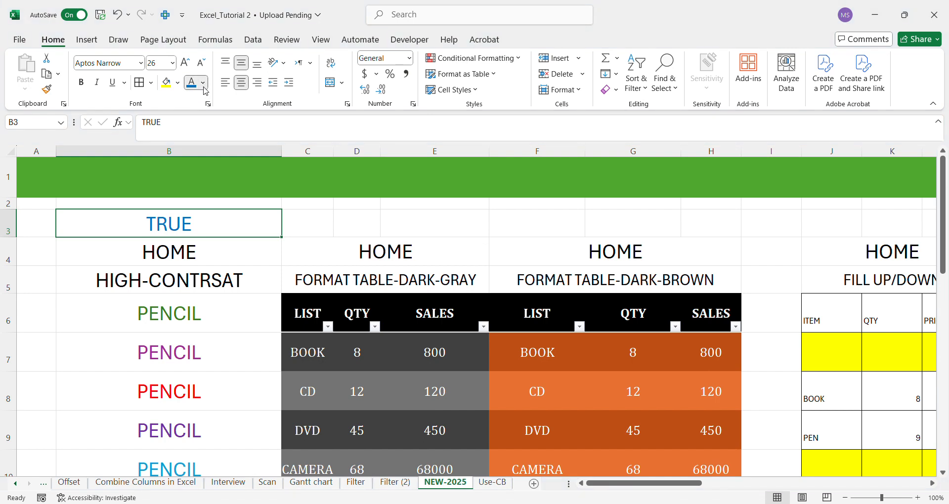
# Examine the PENCIL color samples in column B and the high-contrast benefits listed under FUNCTION.
pyautogui.click(166, 260)
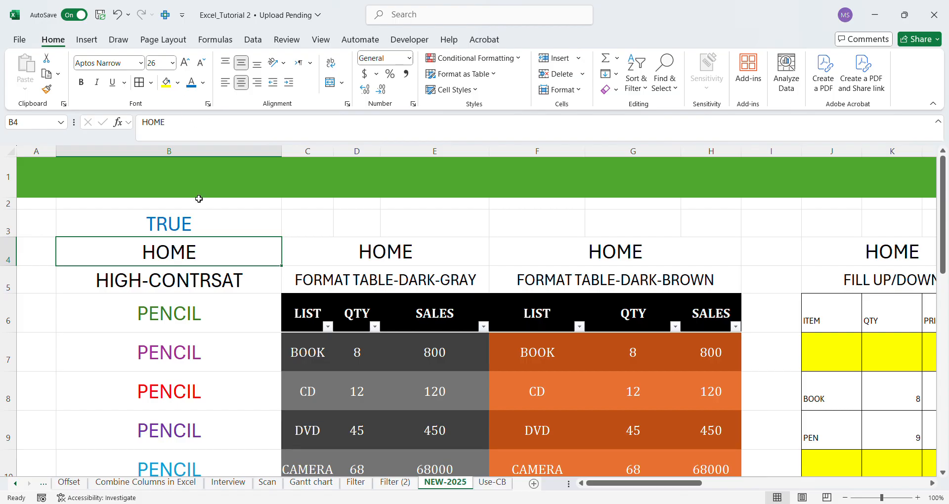
pyautogui.click(200, 322)
pyautogui.press('Down')
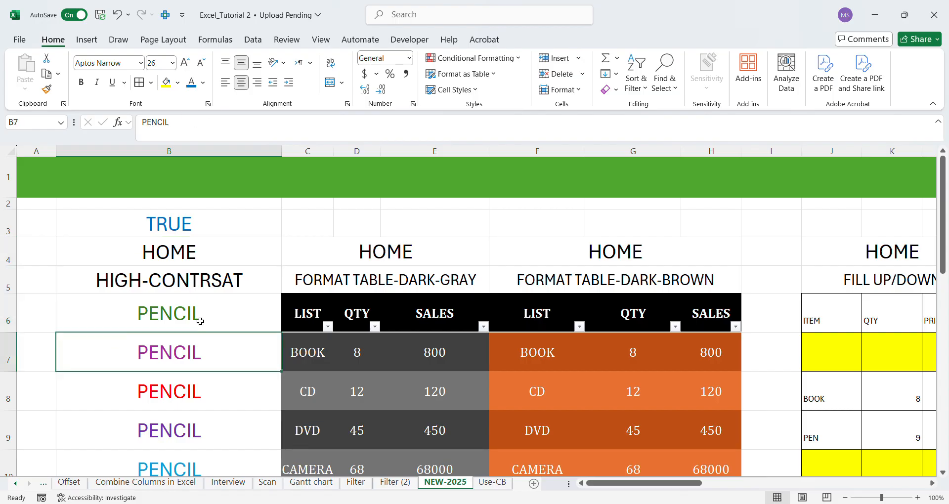
pyautogui.press('Down')
pyautogui.press('Down')
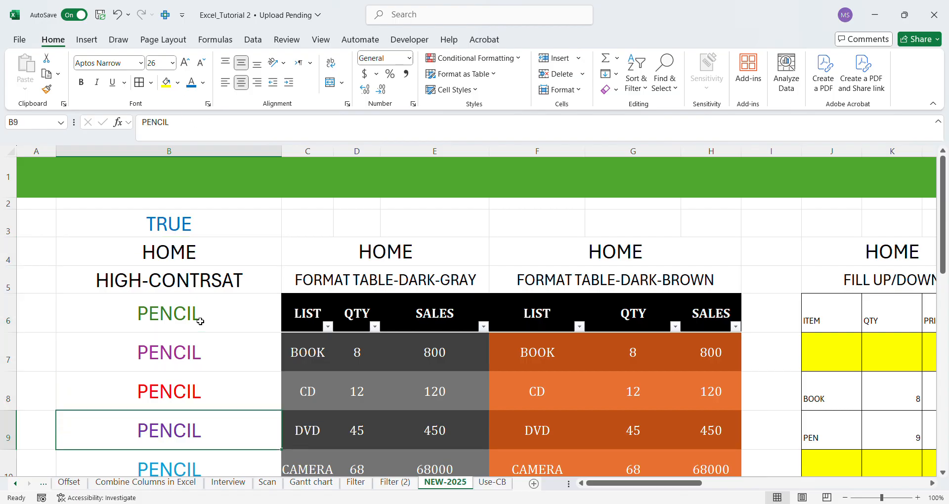
pyautogui.press('Down')
pyautogui.press('Down')
pyautogui.press('Down')
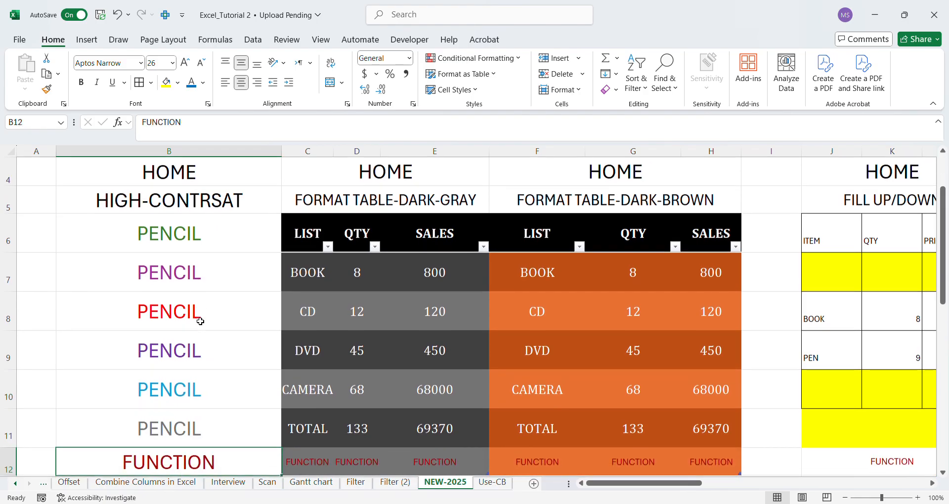
pyautogui.press('Up')
pyautogui.press('Up')
pyautogui.press('Down')
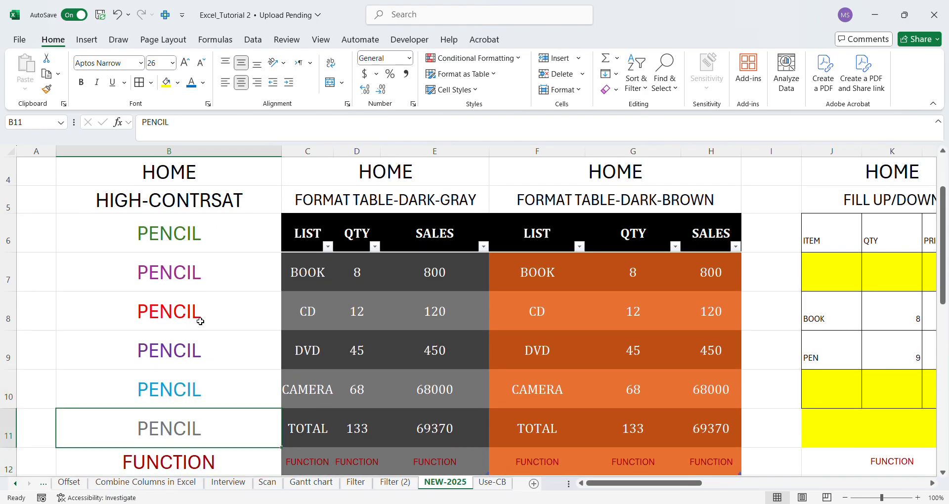
pyautogui.press('Down')
pyautogui.press('Down')
pyautogui.press('Down')
pyautogui.press('Down')
pyautogui.press('Down')
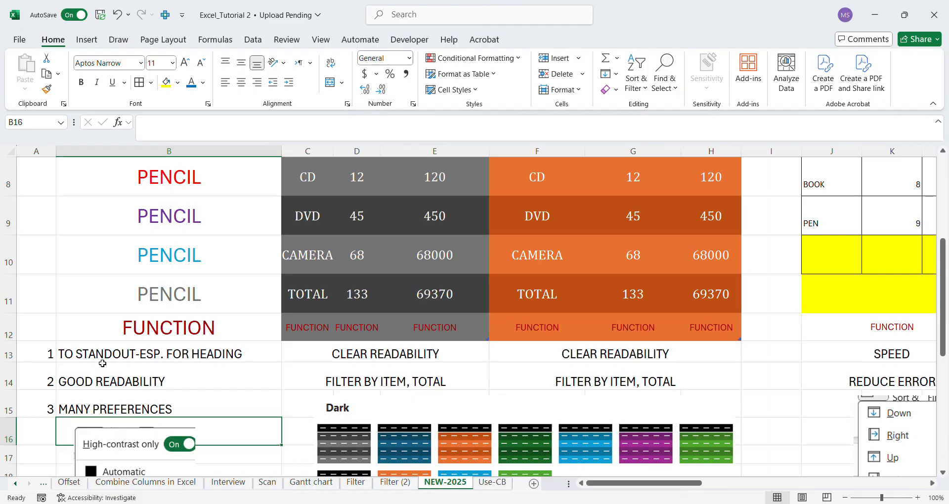
pyautogui.click(177, 360)
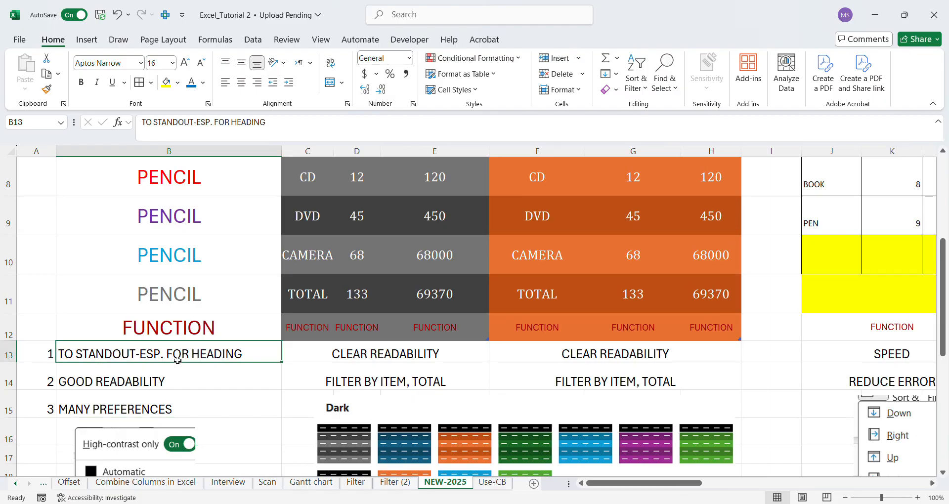
pyautogui.click(161, 337)
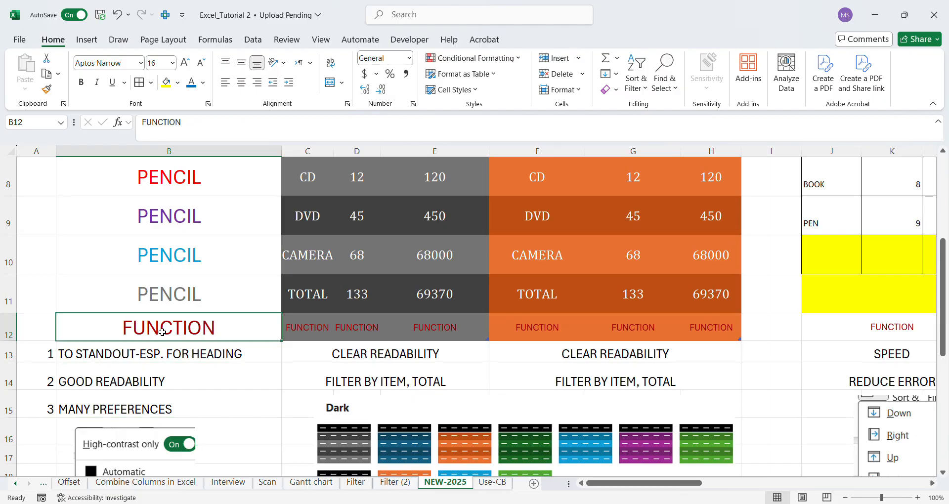
# Review the three high-contrast benefits listed one by one in cells B13 to B15.
pyautogui.click(138, 364)
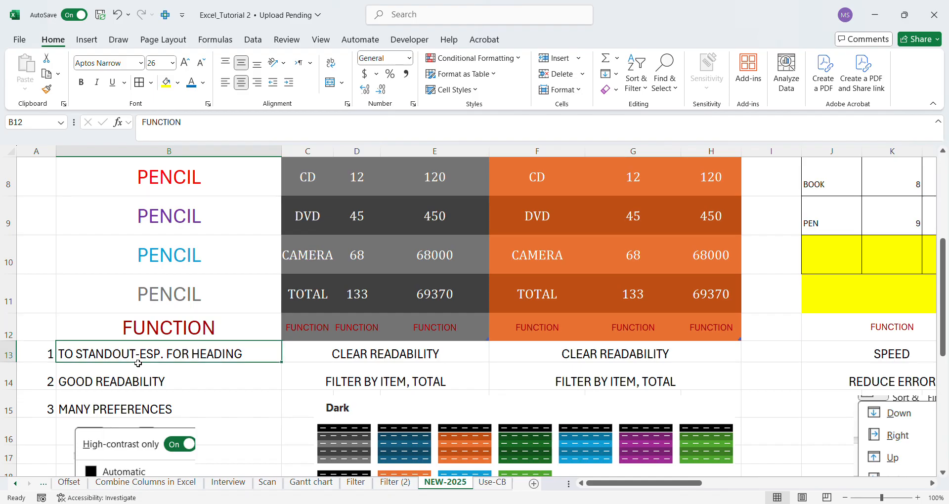
pyautogui.click(121, 386)
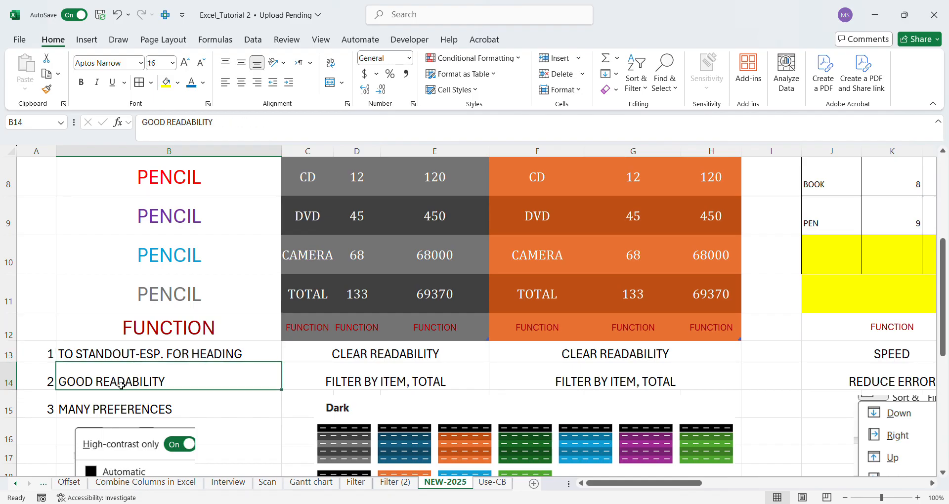
pyautogui.click(92, 414)
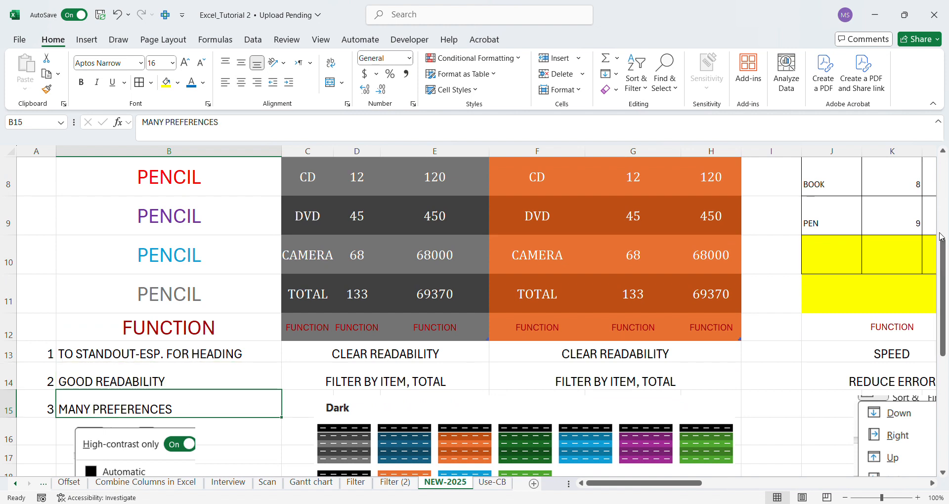
# Nudge the high-contrast color palette picture slightly within column B, beneath the MANY PREFERENCES note.
pyautogui.moveTo(946, 246); pyautogui.dragTo(945, 313)
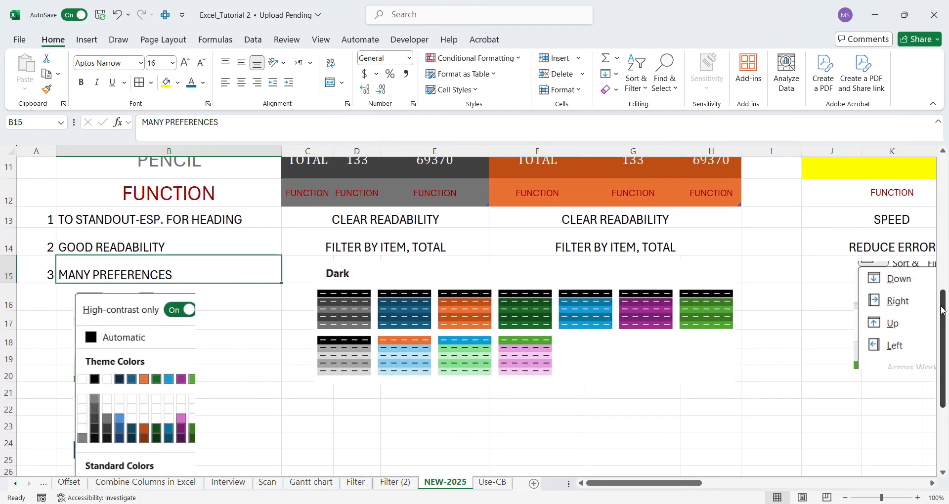
pyautogui.click(151, 314)
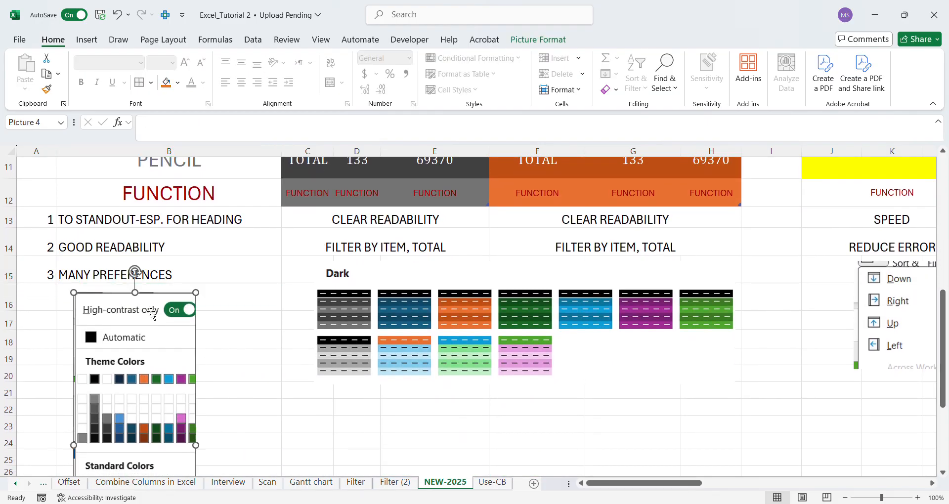
pyautogui.moveTo(152, 314); pyautogui.dragTo(147, 376)
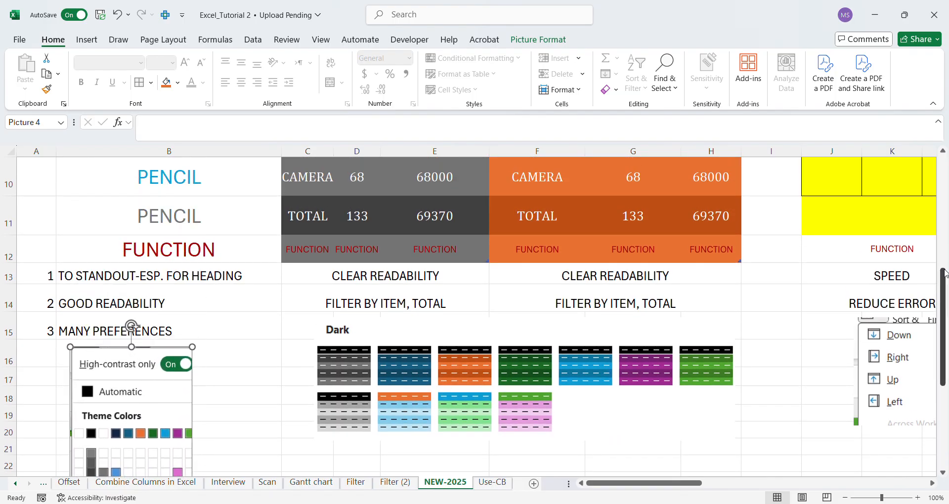
# Examine the FORMAT TABLE-DARK-GRAY and FORMAT TABLE-DARK-BROWN sample tables, from their LIST headers to the TOTAL rows.
pyautogui.moveTo(943, 273); pyautogui.dragTo(946, 144)
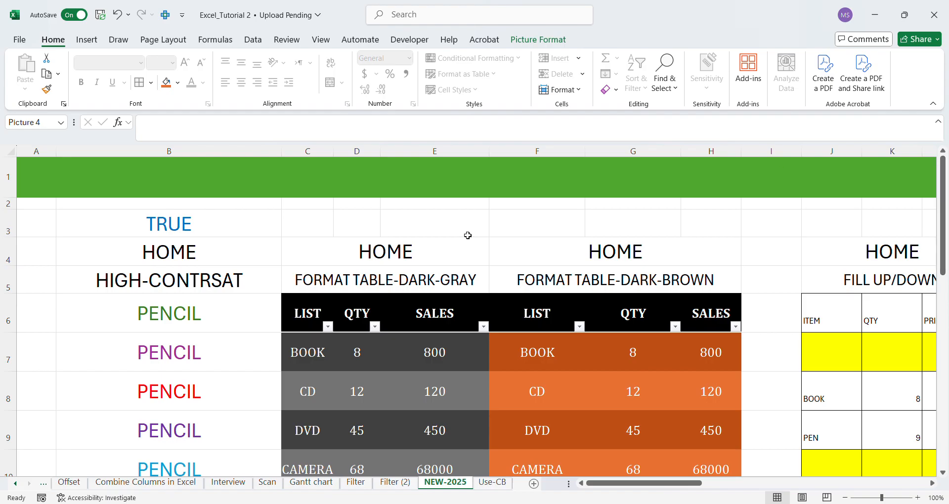
pyautogui.click(385, 263)
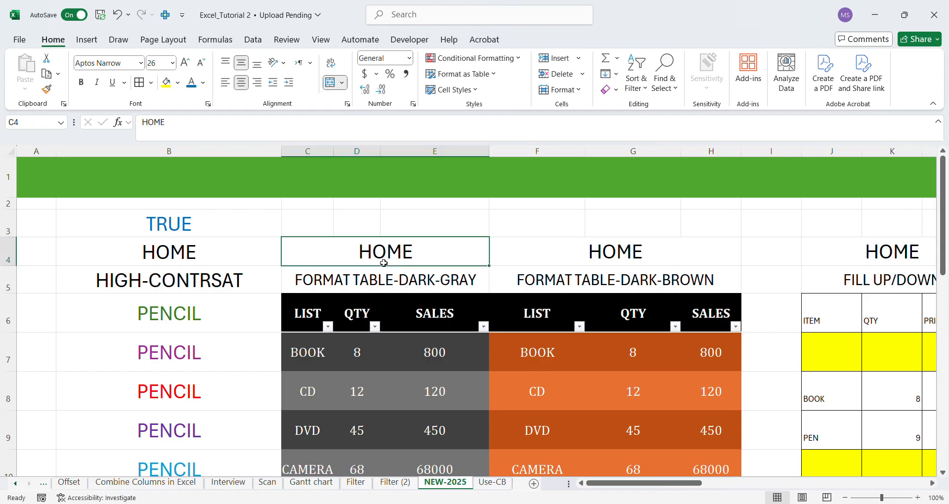
pyautogui.click(339, 286)
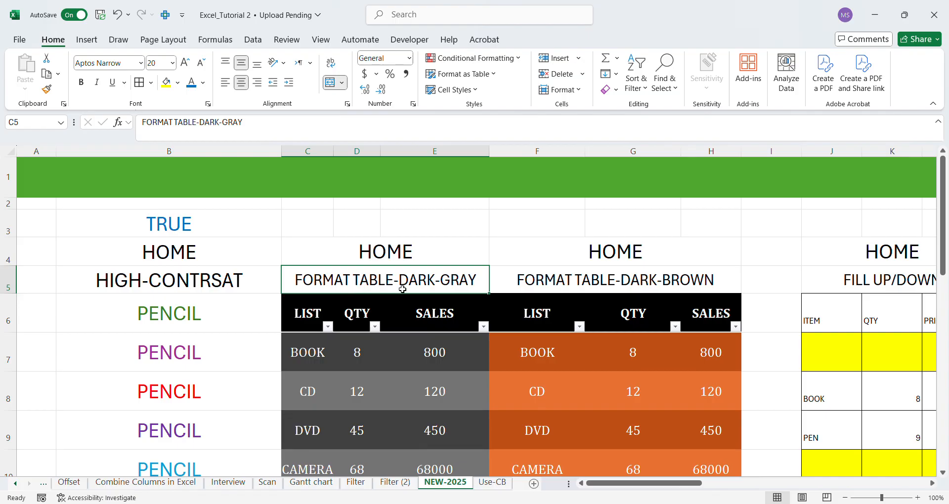
pyautogui.moveTo(944, 218); pyautogui.dragTo(940, 250)
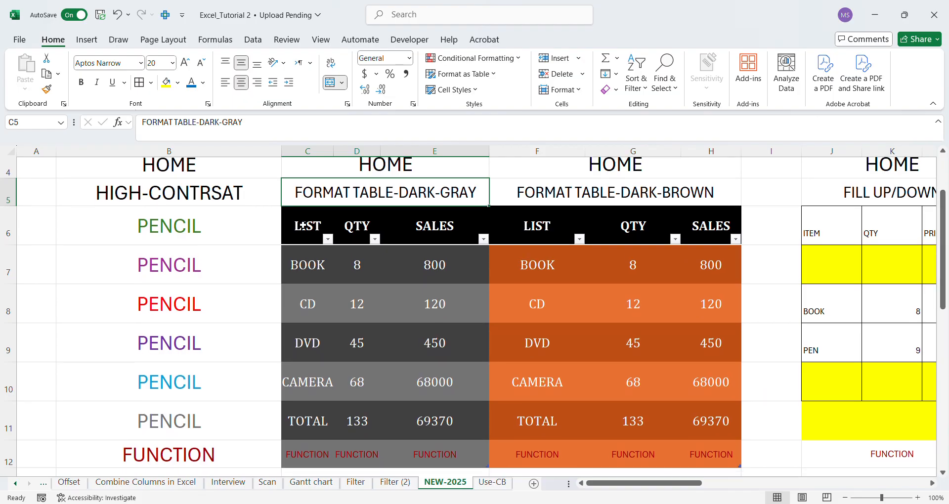
pyautogui.moveTo(303, 226); pyautogui.dragTo(372, 224)
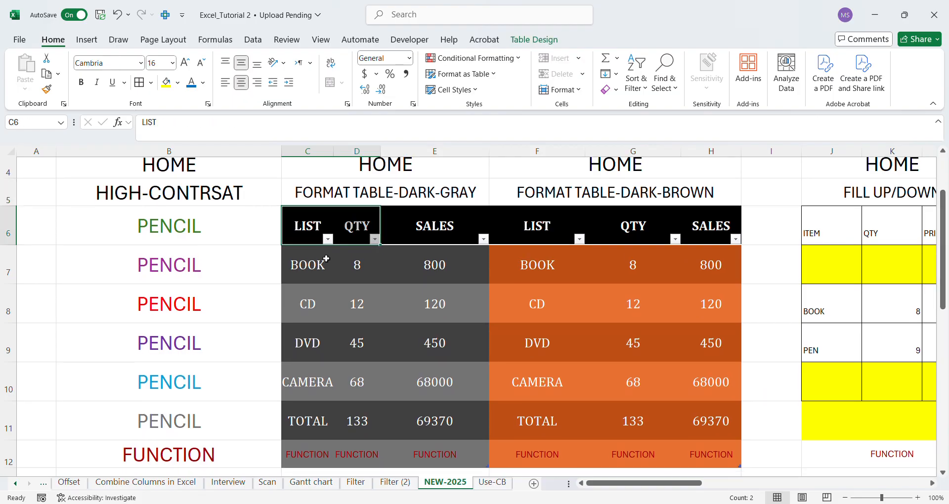
pyautogui.moveTo(314, 236); pyautogui.dragTo(429, 419)
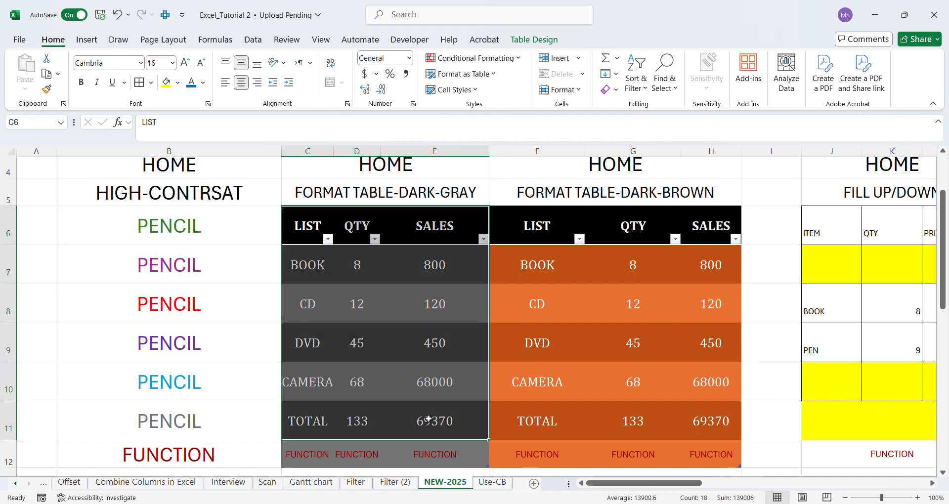
pyautogui.click(443, 193)
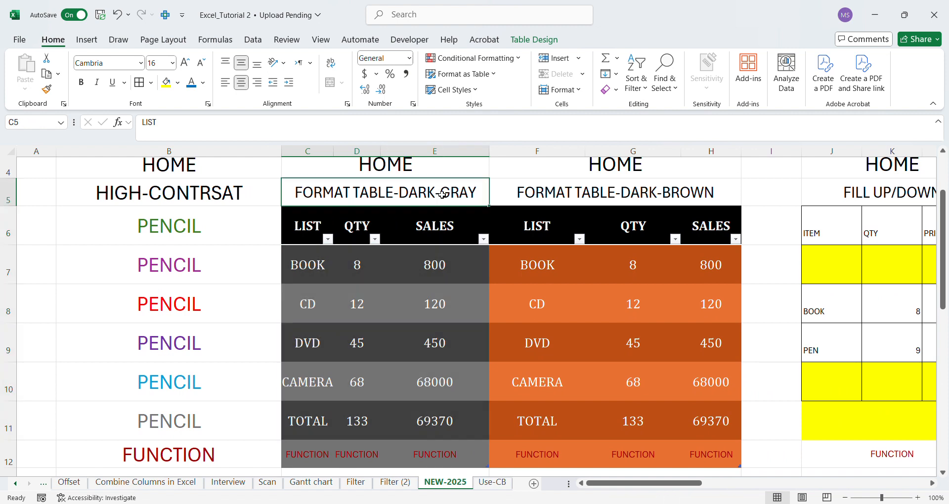
pyautogui.click(624, 203)
pyautogui.moveTo(554, 230); pyautogui.dragTo(702, 426)
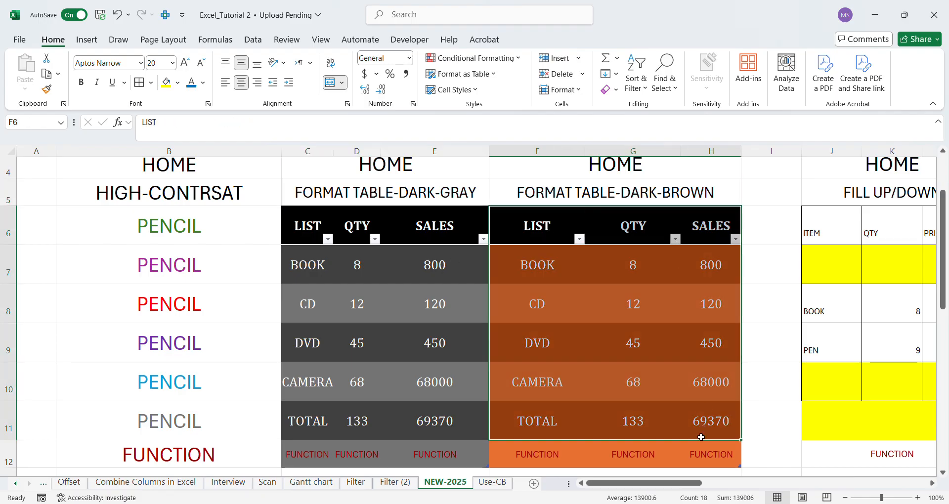
# Examine the Dark table styles picture and the benefits listed in C13 and C14 beneath the dark gray table.
pyautogui.click(943, 473)
pyautogui.click(943, 473)
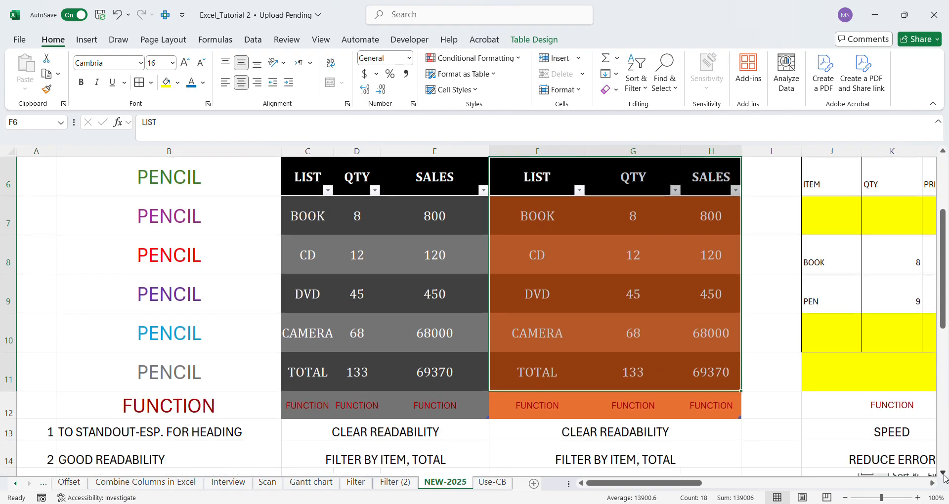
pyautogui.click(943, 473)
pyautogui.click(943, 472)
pyautogui.click(943, 473)
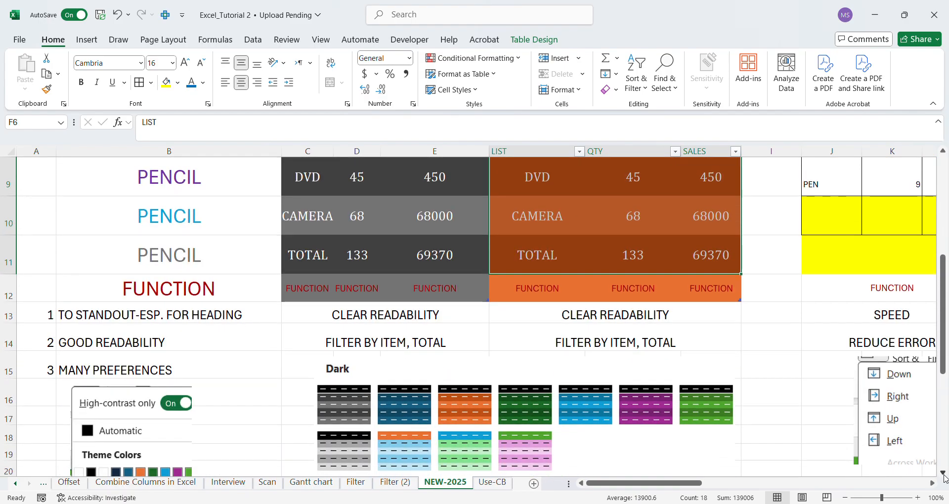
pyautogui.click(943, 473)
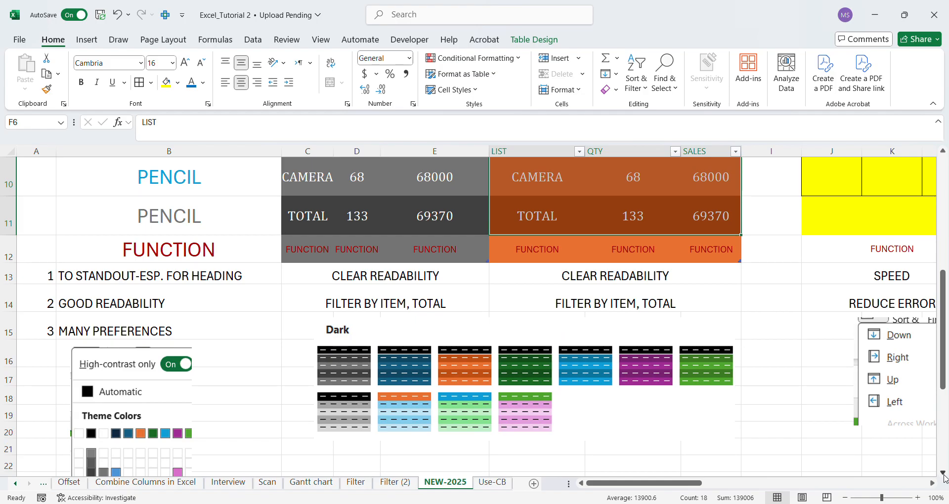
pyautogui.click(416, 356)
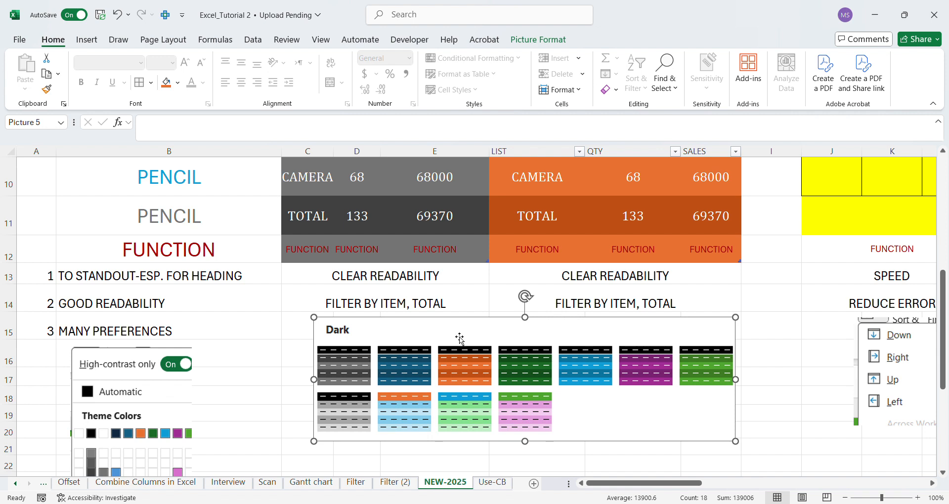
pyautogui.click(393, 281)
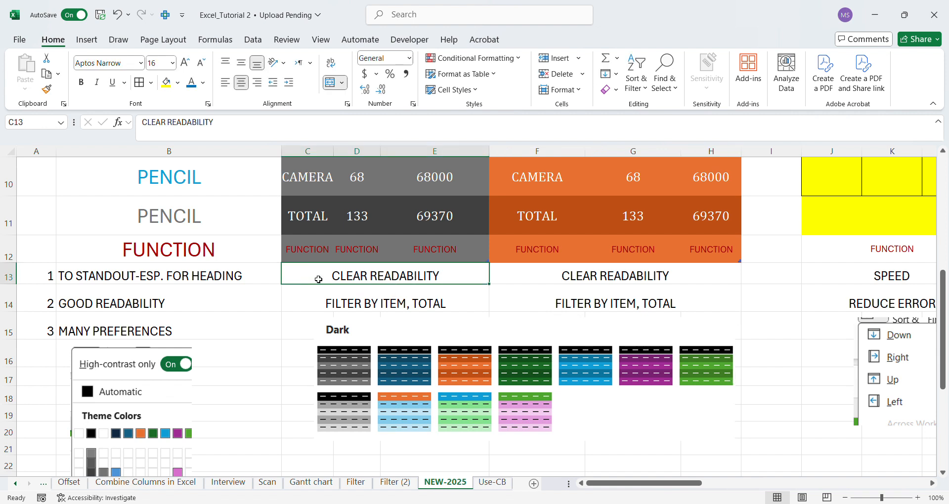
pyautogui.click(334, 307)
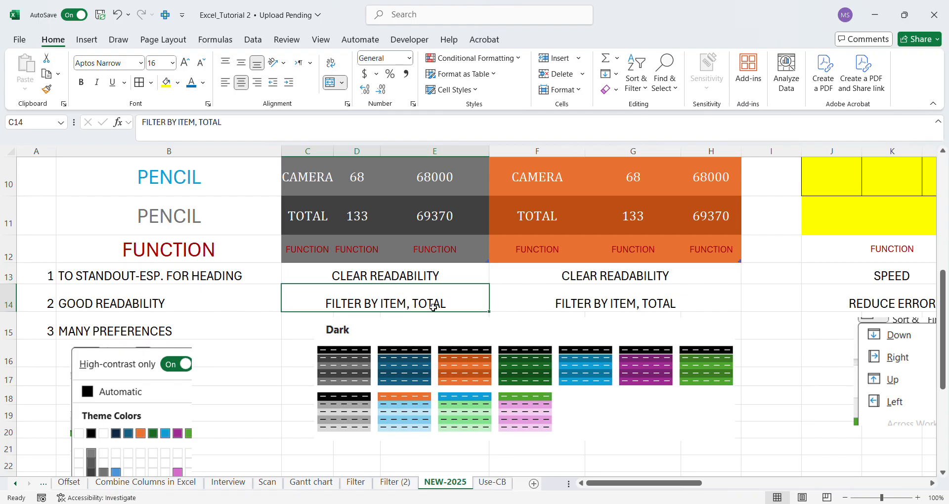
# On the Use-CB sheet, copy the item sales table in B3:G10 and paste it at cell B16.
pyautogui.click(493, 483)
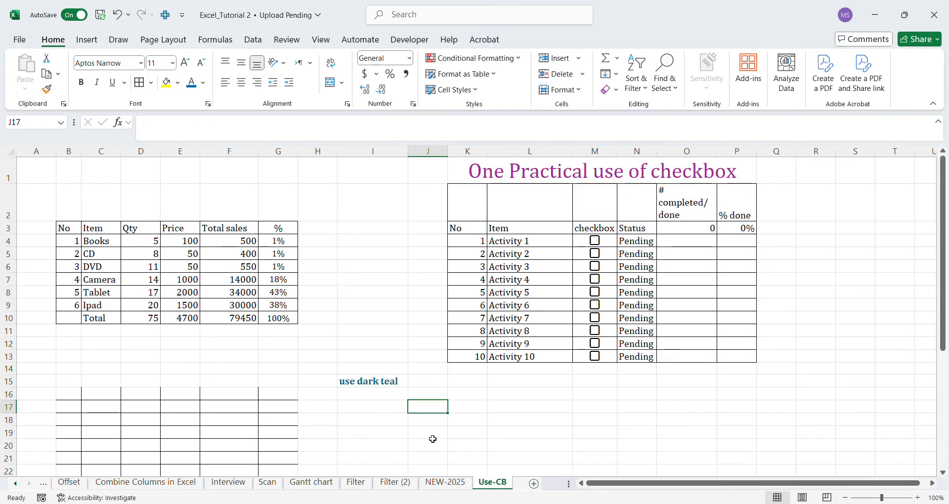
pyautogui.moveTo(69, 228); pyautogui.dragTo(273, 319)
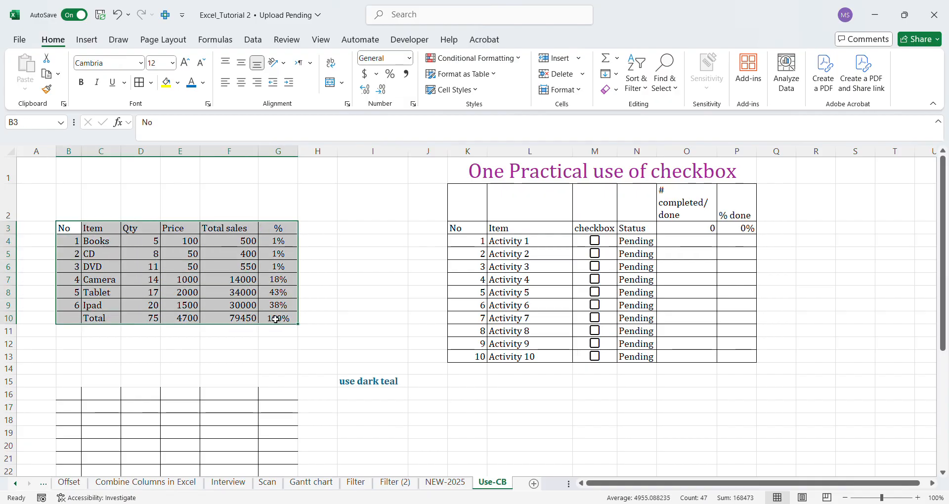
pyautogui.click(46, 75)
pyautogui.click(66, 399)
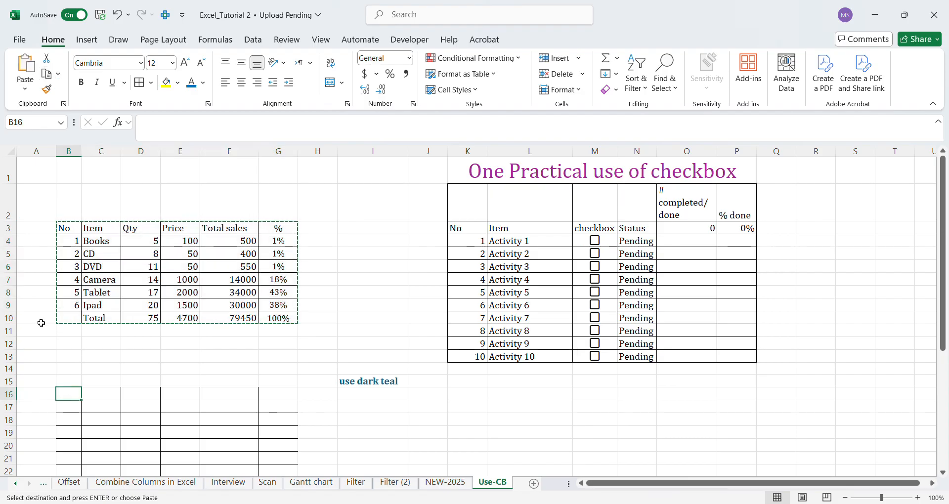
pyautogui.click(36, 72)
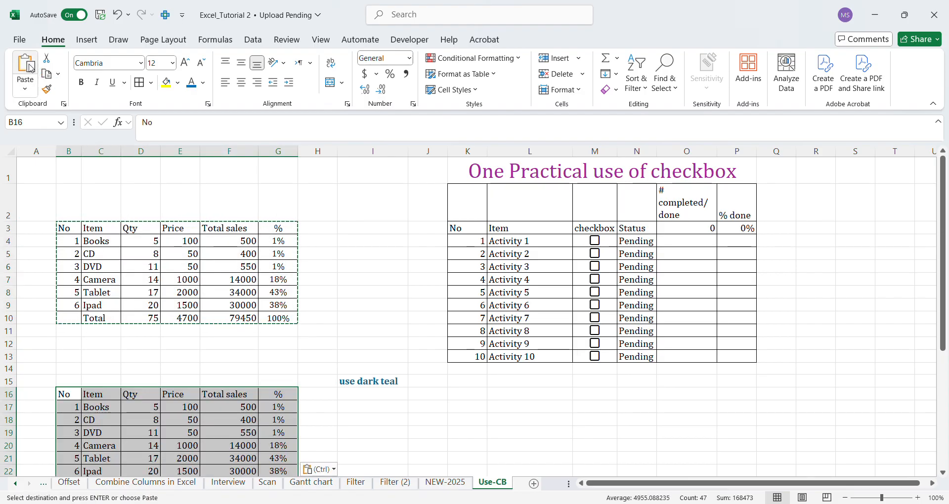
pyautogui.click(943, 473)
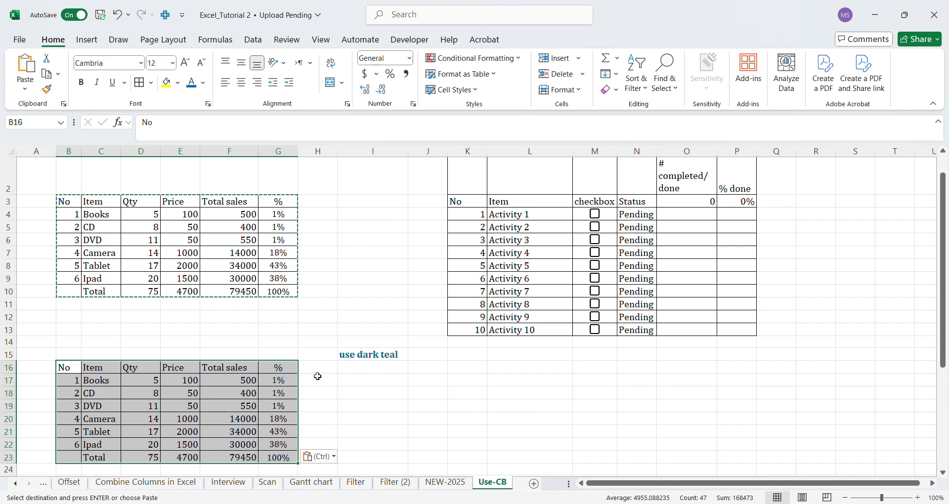
# Check the dark-formatted sample tables on the NEW-2025 sheet, and return to the Use-CB sheet.
pyautogui.click(204, 84)
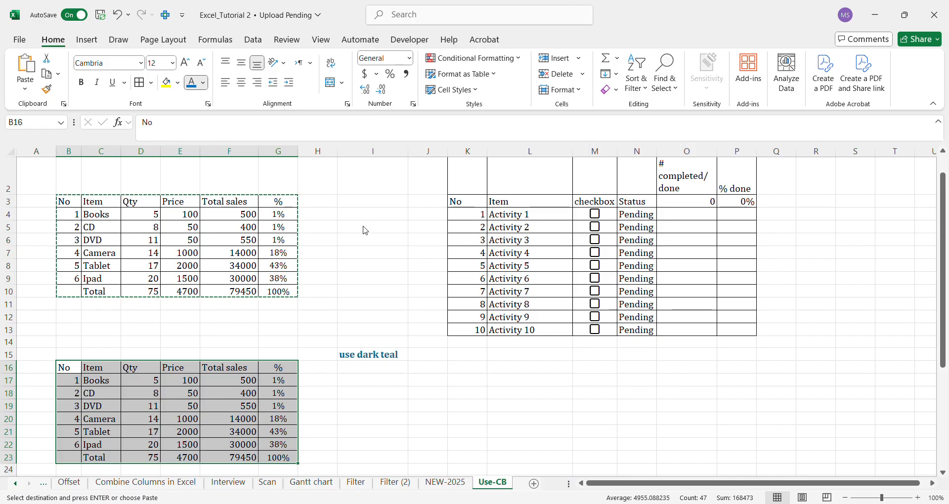
pyautogui.click(441, 484)
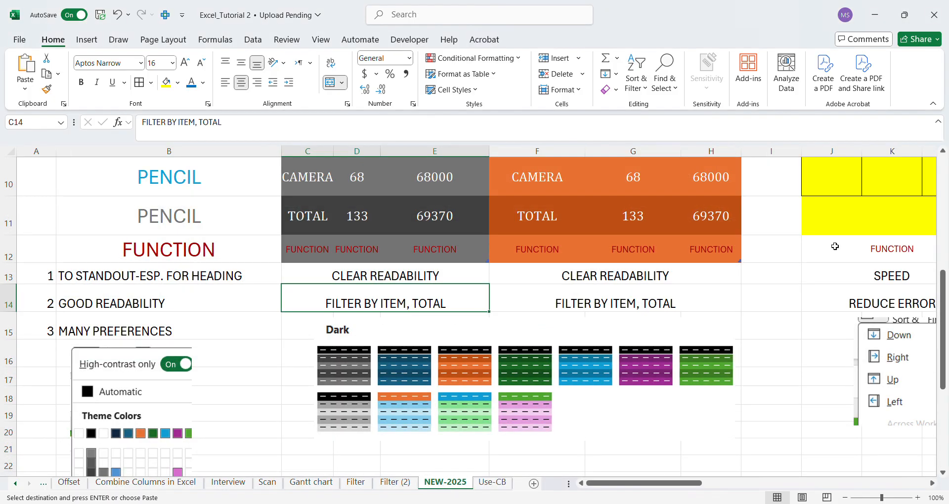
pyautogui.moveTo(947, 291); pyautogui.dragTo(926, 192)
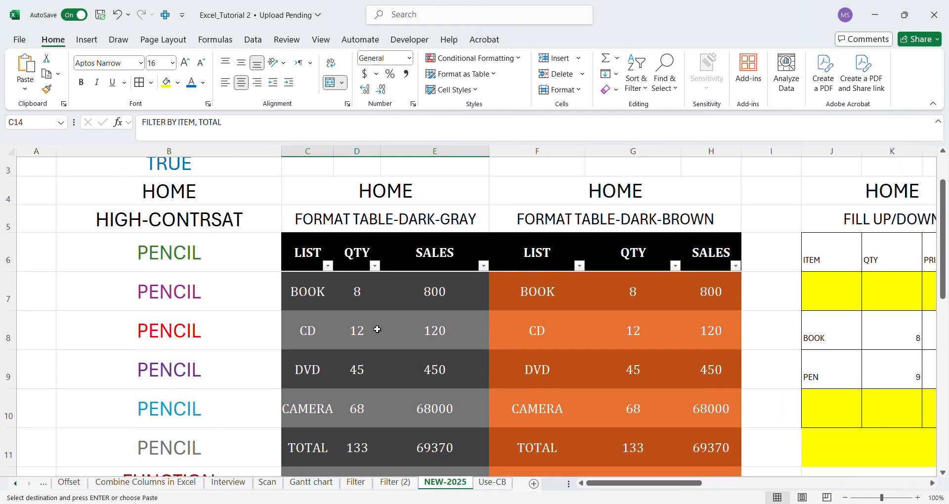
pyautogui.click(498, 485)
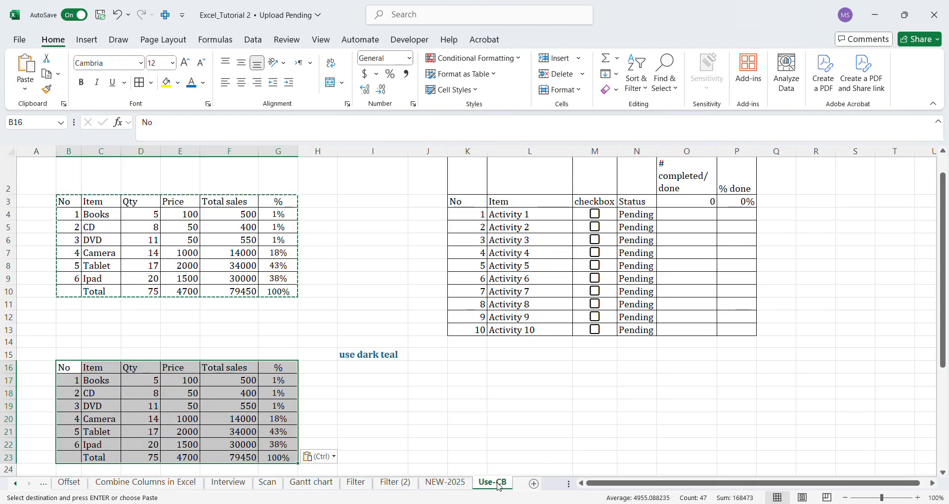
# Format the pasted range B16:G23 as a table with headers, using the dark teal table style.
pyautogui.click(496, 76)
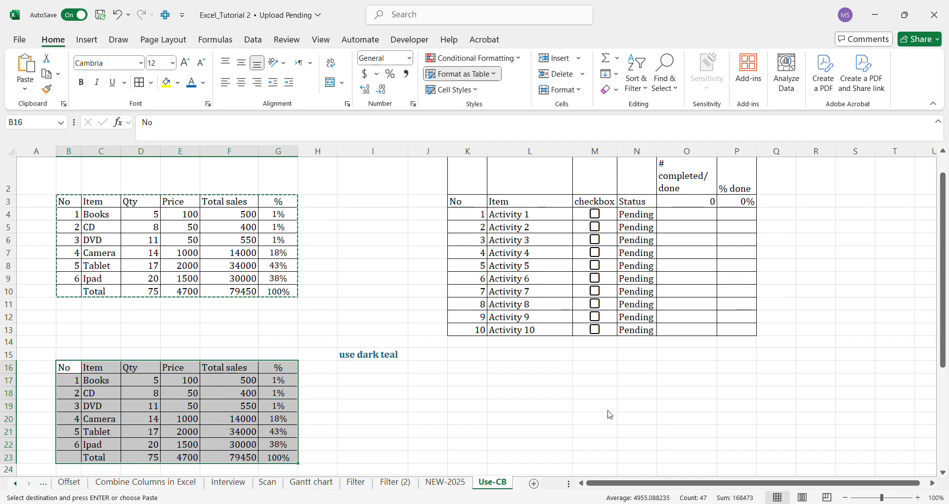
pyautogui.click(498, 403)
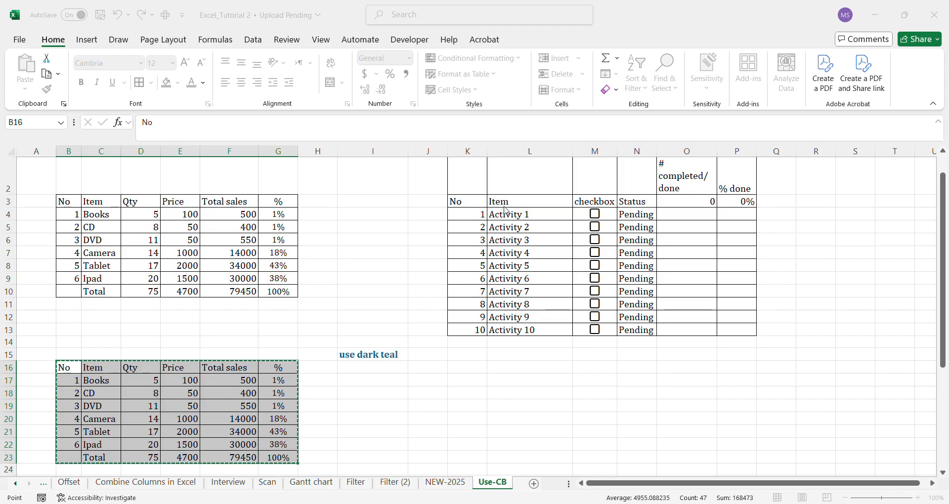
pyautogui.press('Return')
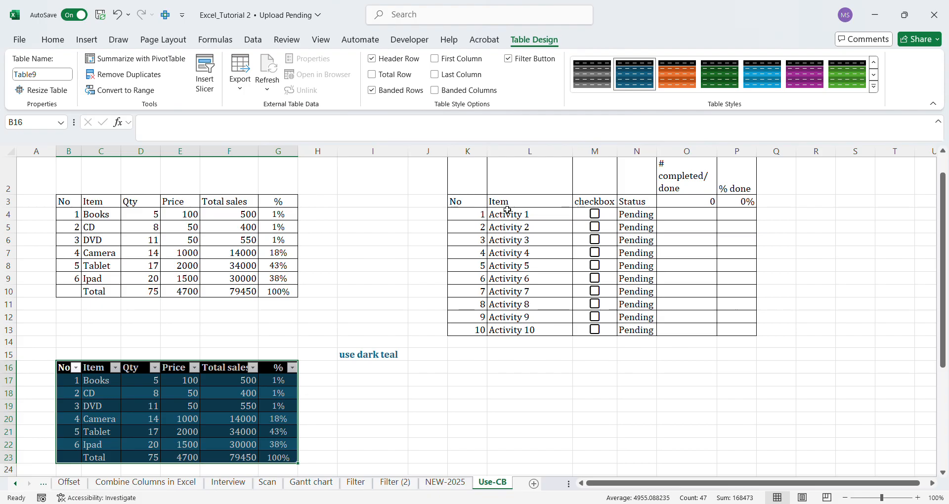
# Filter the Item column of the dark teal table to show only the Total row.
pyautogui.click(943, 473)
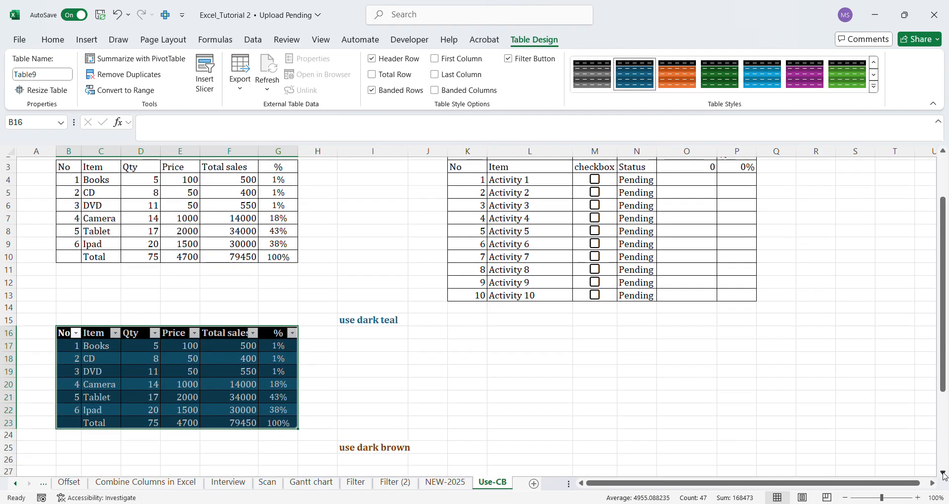
pyautogui.scroll(-1, 943, 475)
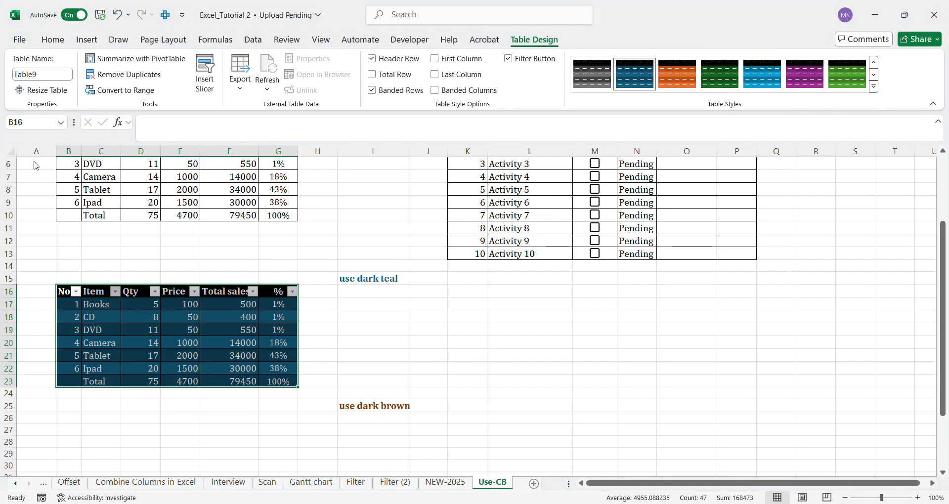
pyautogui.click(110, 271)
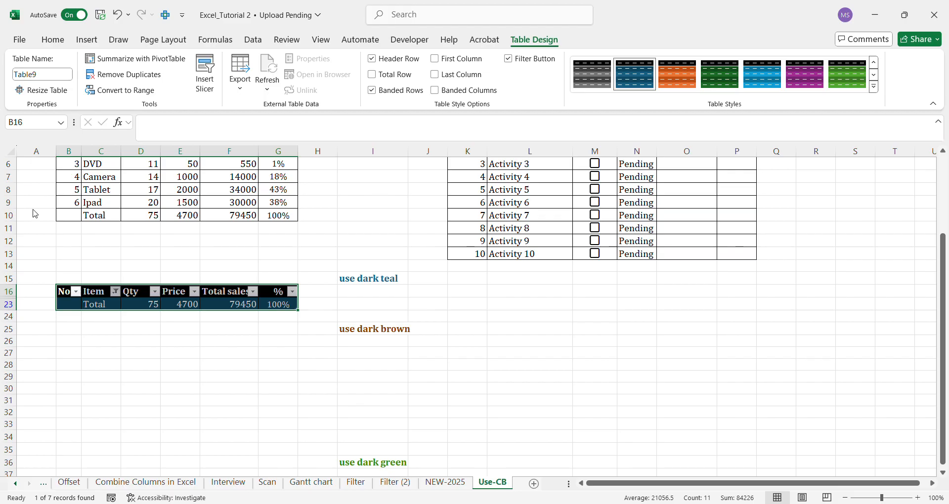
# Filter the dark teal table's Item column to Tablet, and clear the filter to show all rows.
pyautogui.click(111, 272)
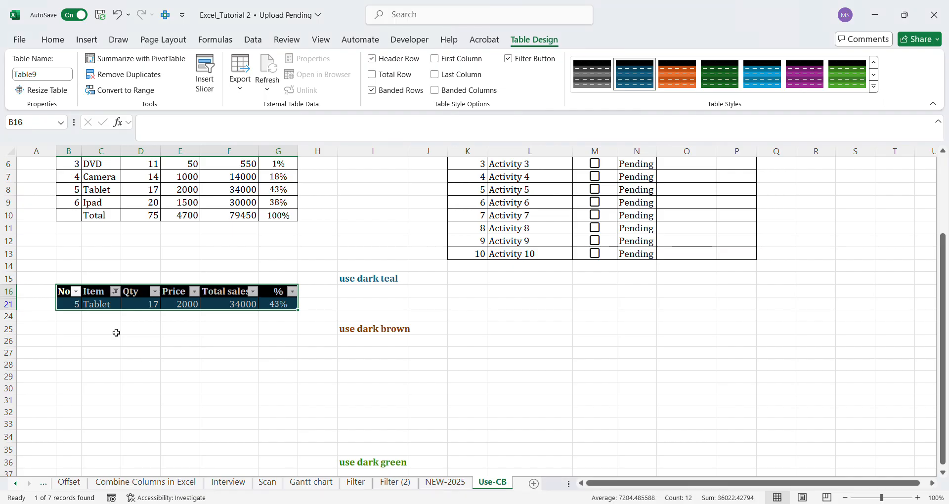
pyautogui.click(104, 307)
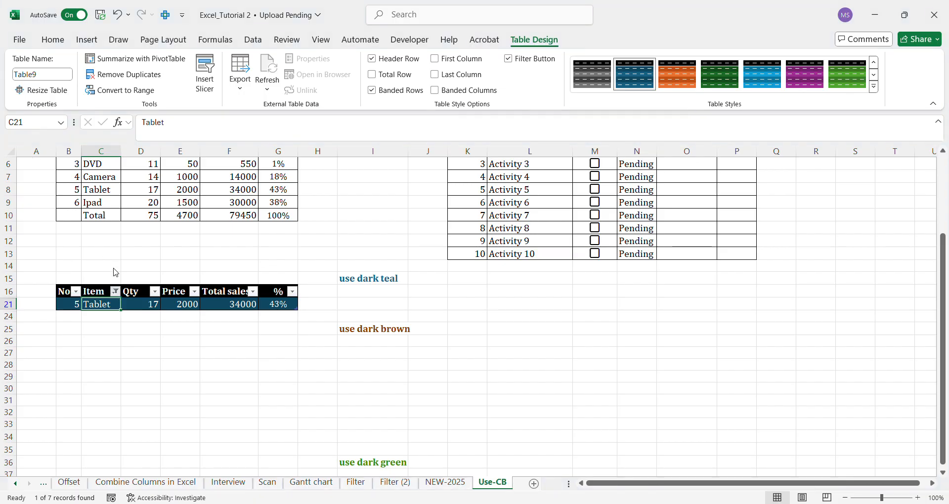
pyautogui.click(194, 407)
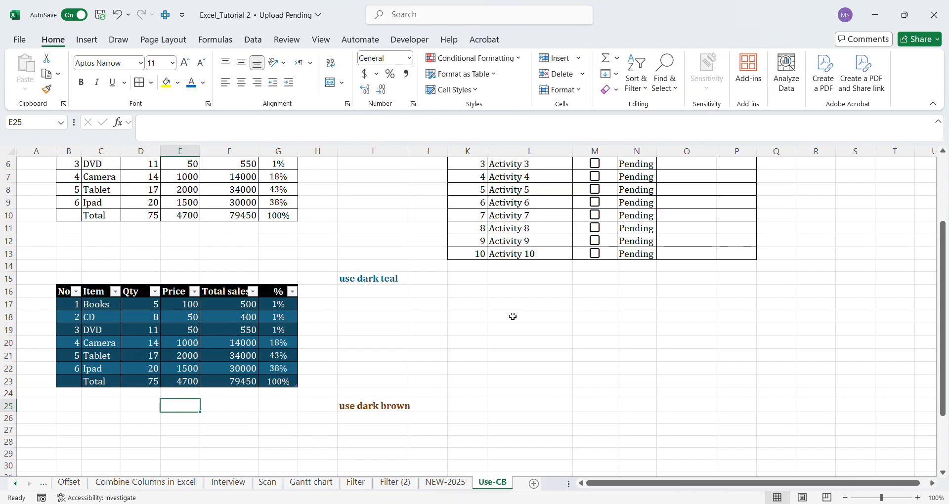
# Copy the original item sales table in B3:G10 and paste it at cell B26.
pyautogui.moveTo(946, 247); pyautogui.dragTo(944, 211)
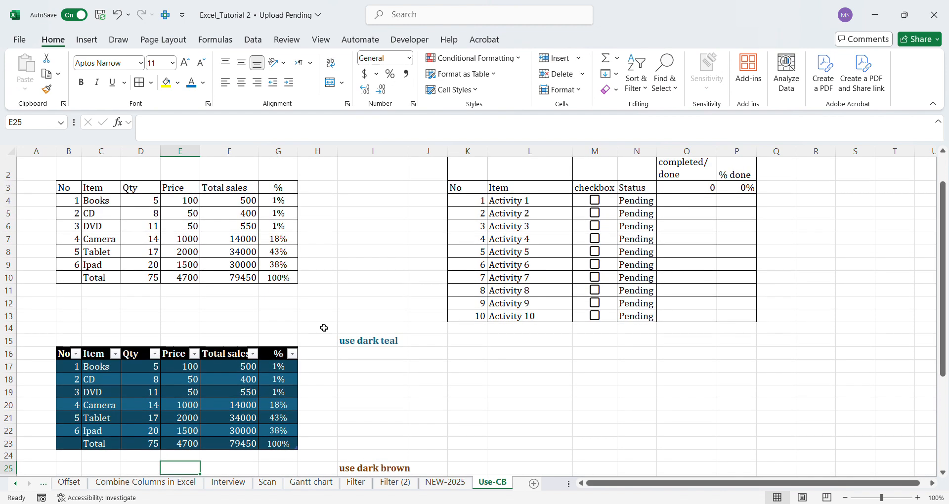
pyautogui.moveTo(76, 190); pyautogui.dragTo(278, 278)
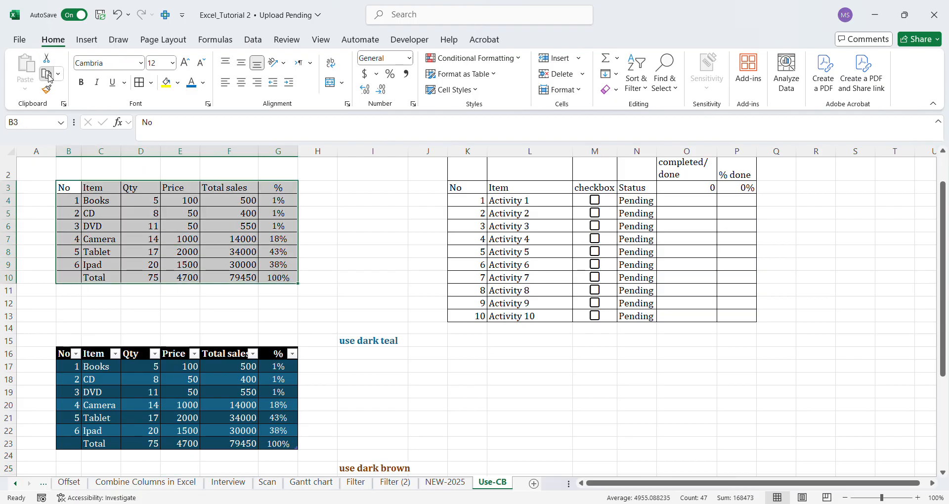
pyautogui.click(48, 75)
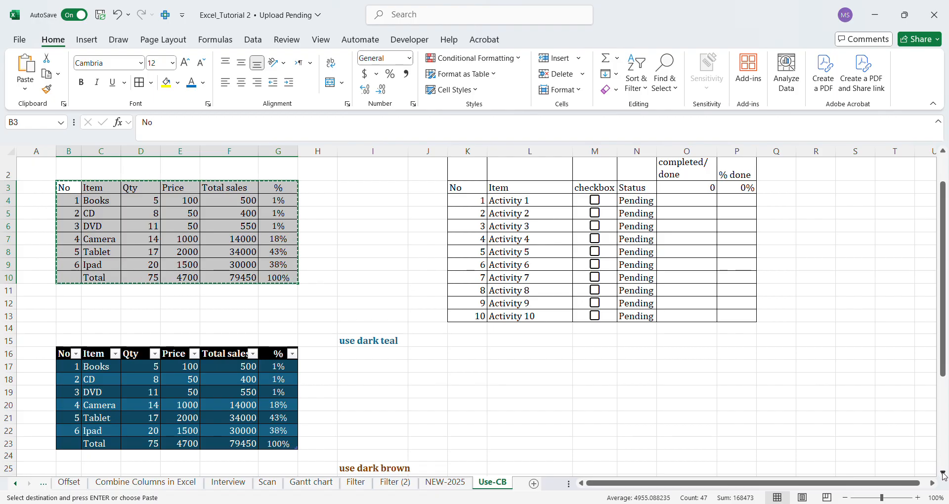
pyautogui.scroll(-3, 460, 387)
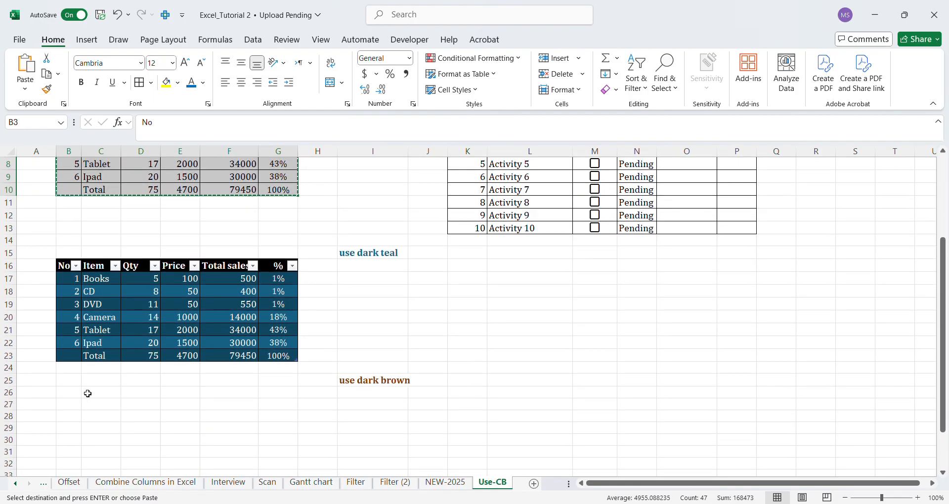
pyautogui.click(88, 394)
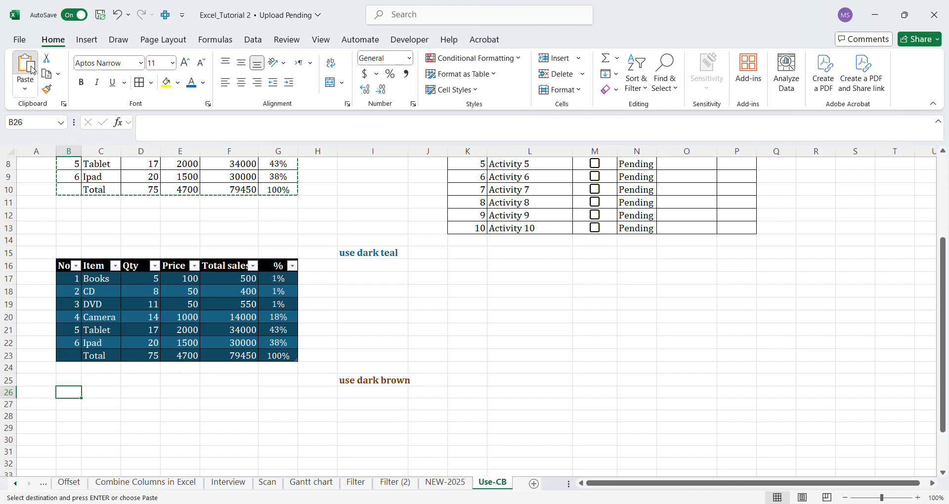
pyautogui.click(32, 69)
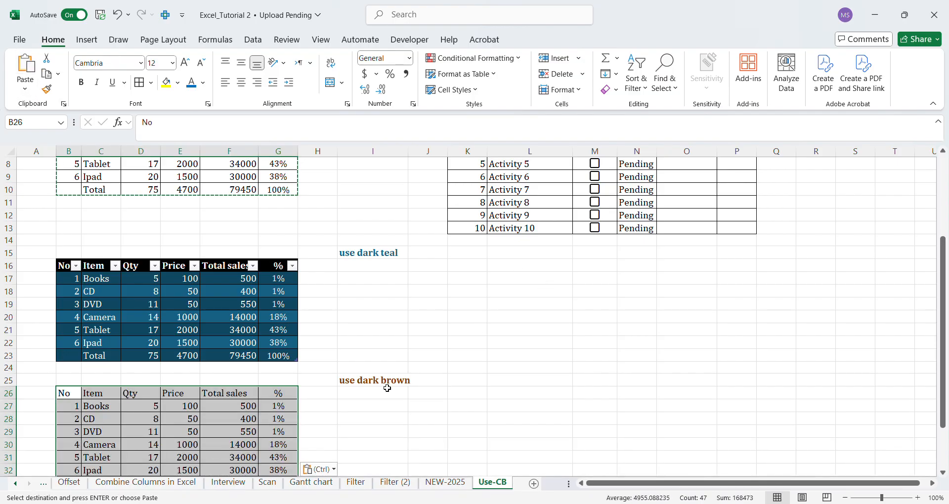
# Format the pasted range B26:G33 as a table with headers, using the dark brown (orange) table style.
pyautogui.click(495, 75)
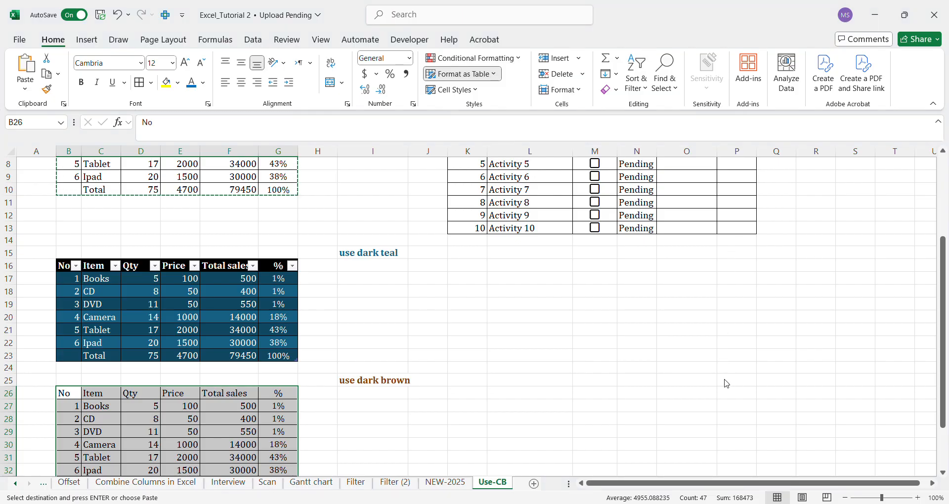
pyautogui.click(535, 402)
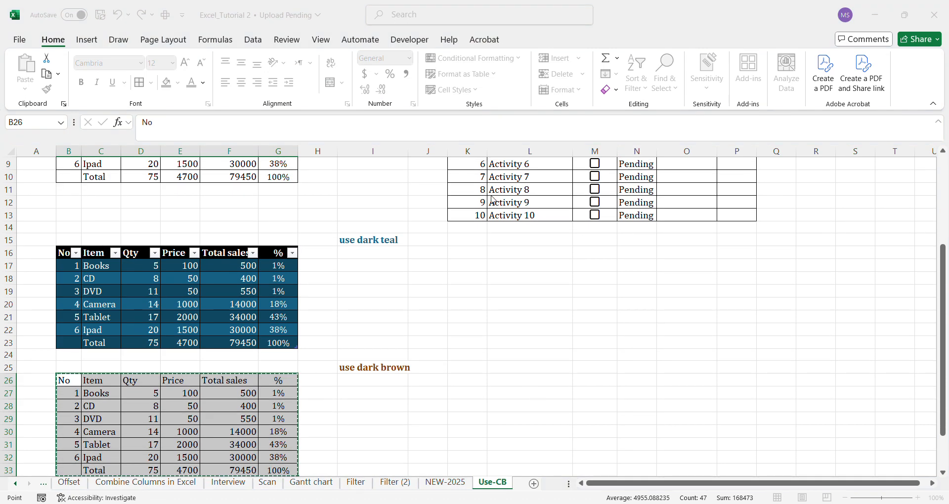
pyautogui.press('Return')
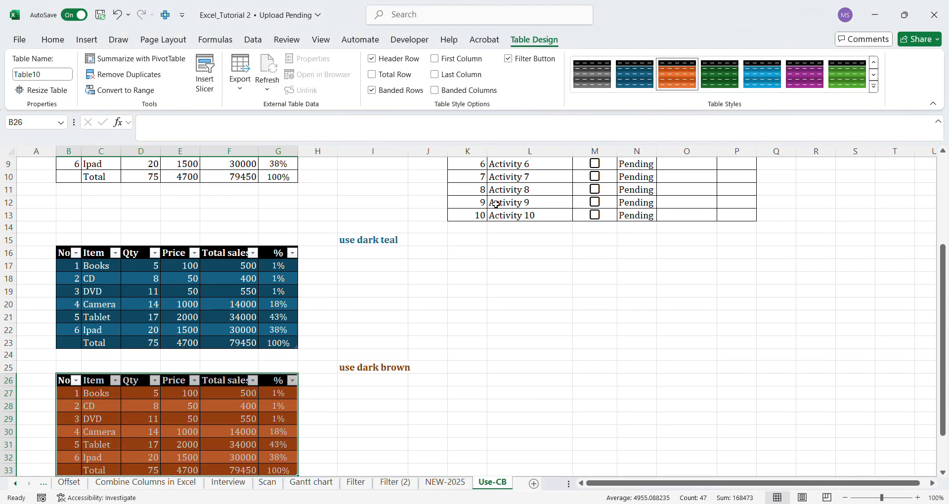
pyautogui.click(943, 474)
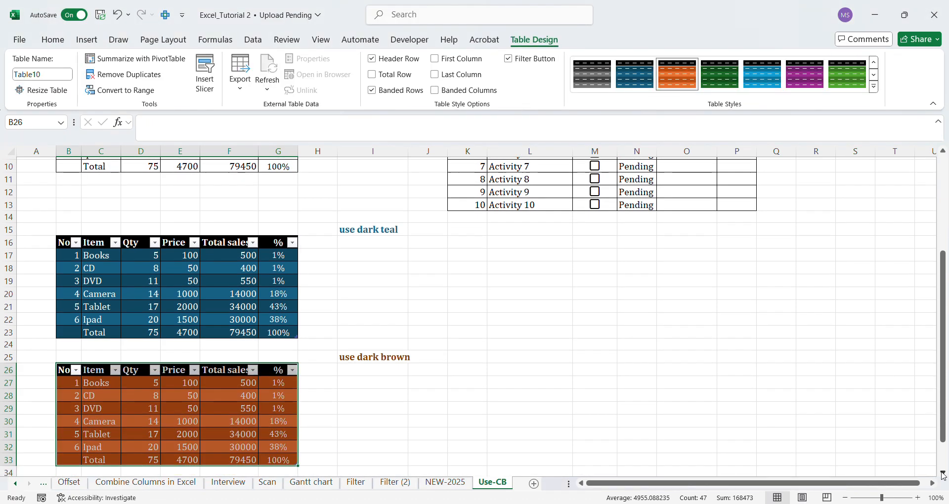
pyautogui.click(943, 475)
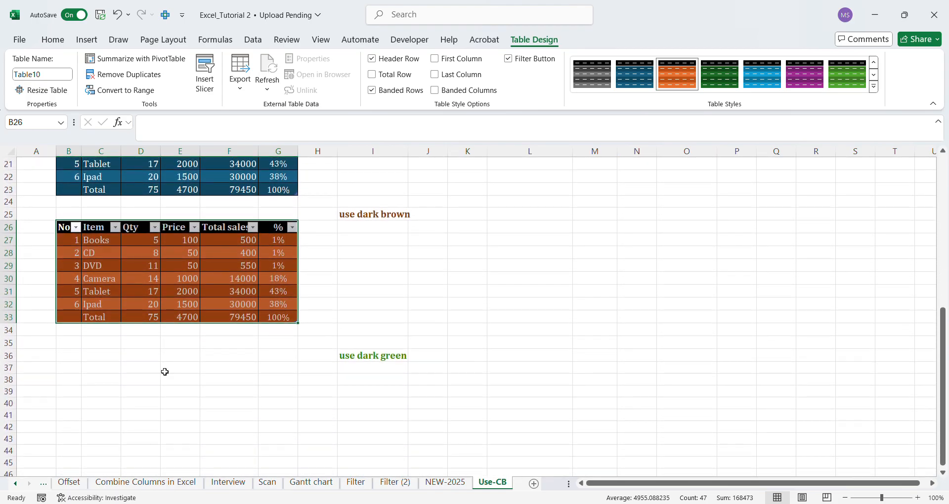
pyautogui.click(73, 369)
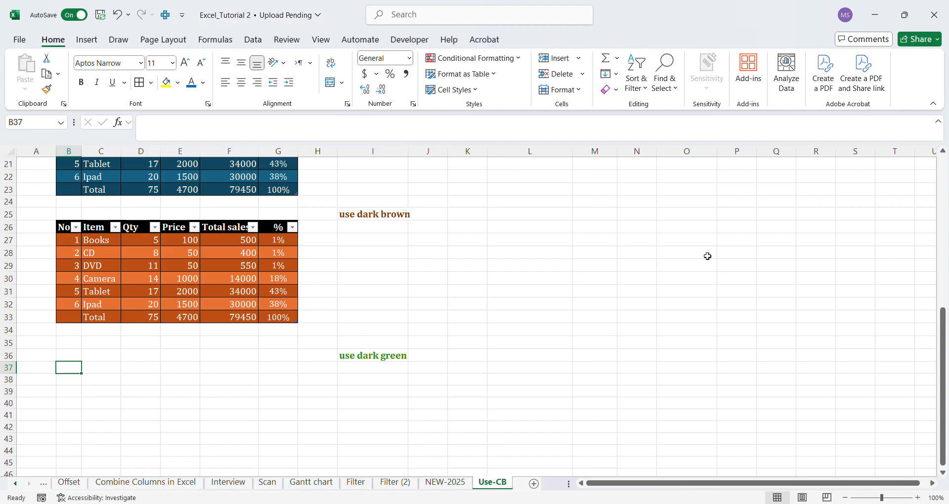
# Copy the item sales range B3:G11 and paste it at cell B37.
pyautogui.moveTo(943, 324); pyautogui.dragTo(944, 228)
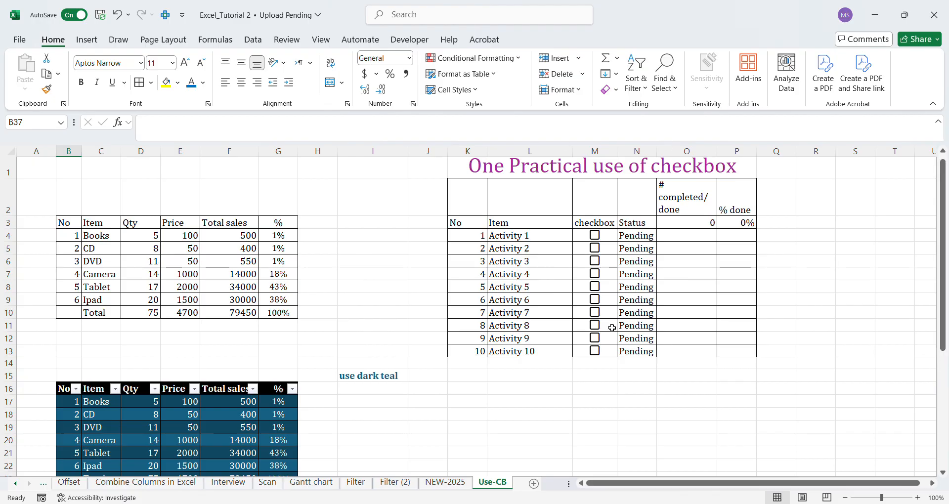
pyautogui.moveTo(59, 223); pyautogui.dragTo(287, 323)
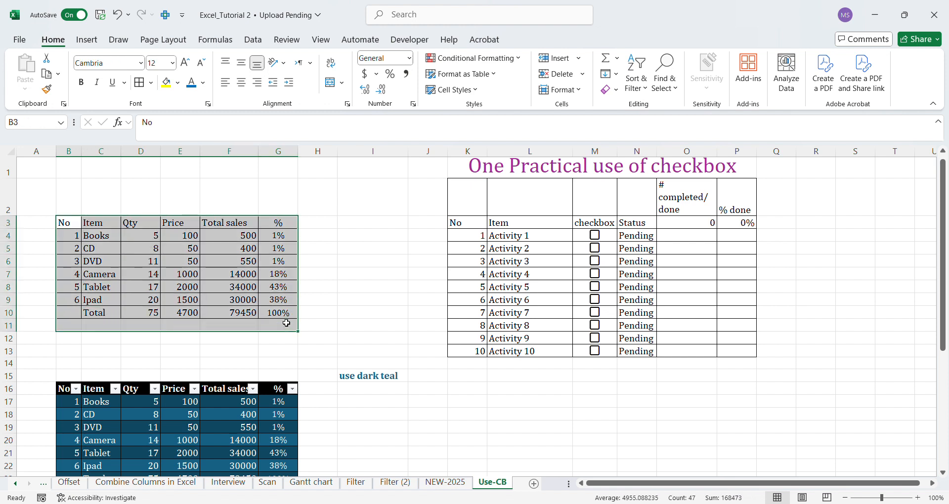
pyautogui.click(46, 74)
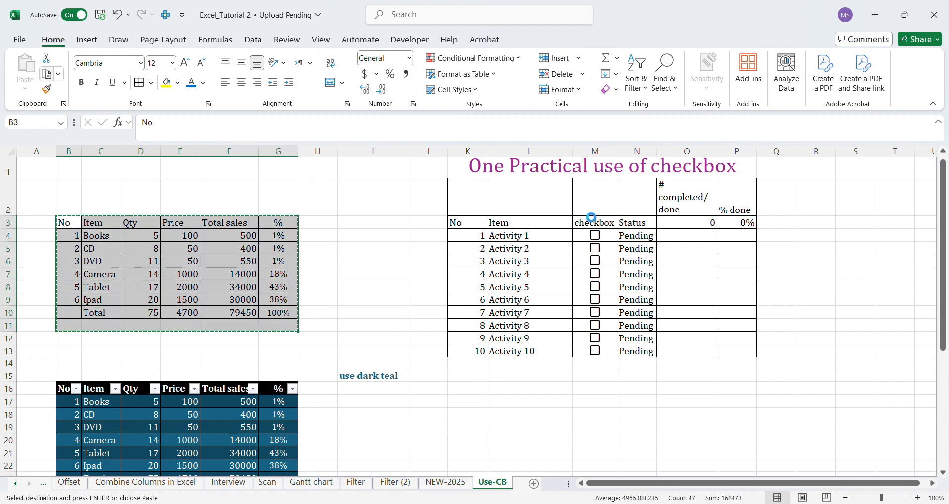
pyautogui.click(943, 473)
pyautogui.click(944, 475)
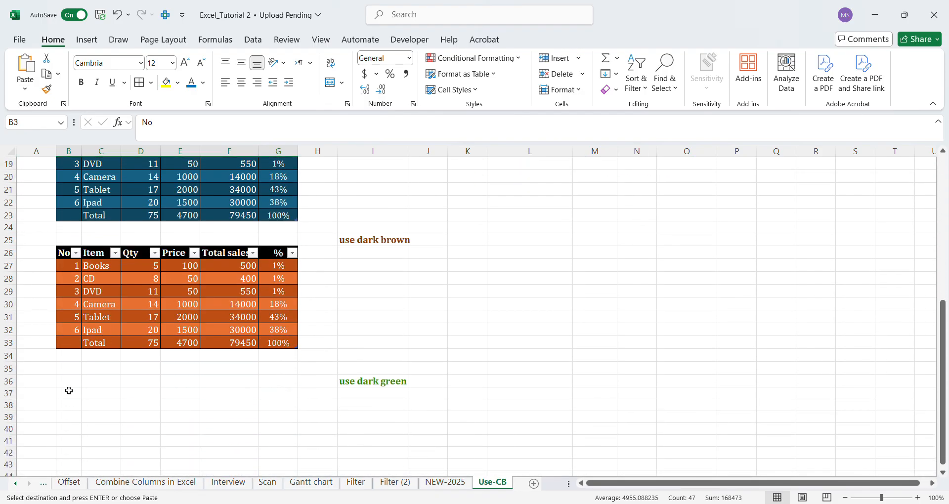
pyautogui.click(69, 393)
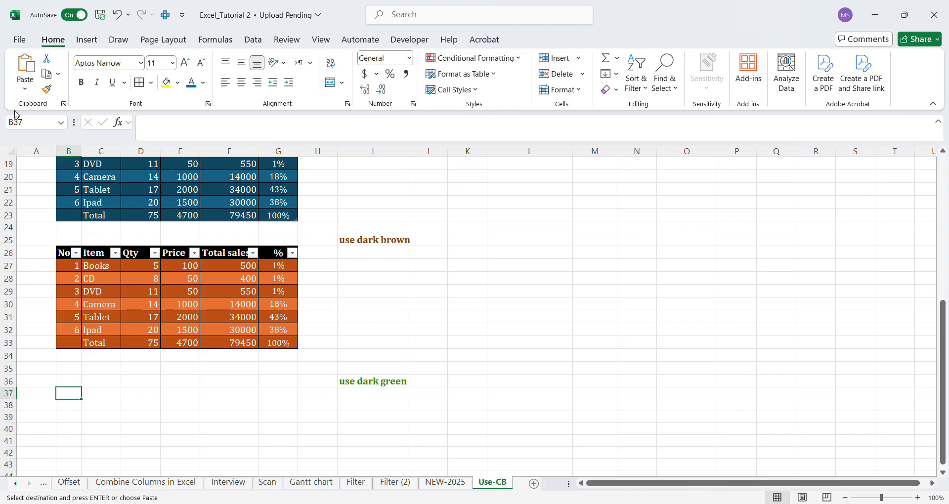
pyautogui.click(38, 73)
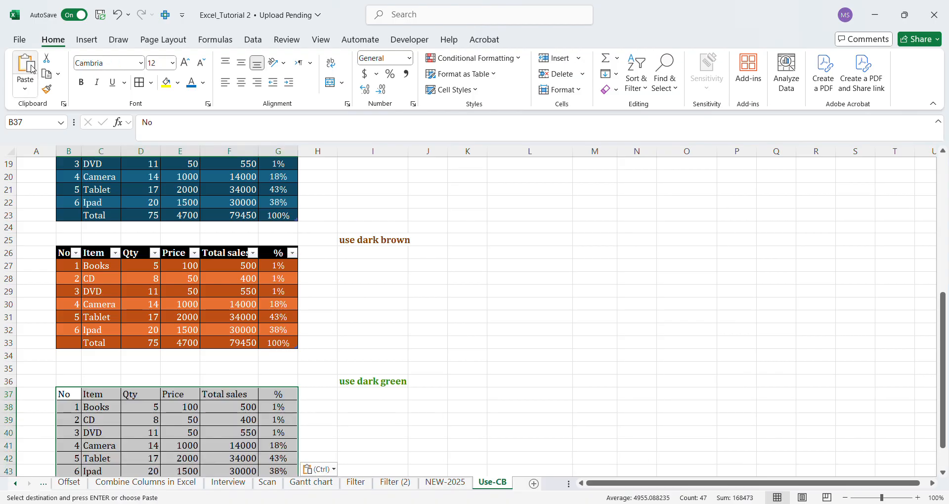
# Format the pasted range B37:G45 as a table with headers, using the dark green table style.
pyautogui.click(497, 77)
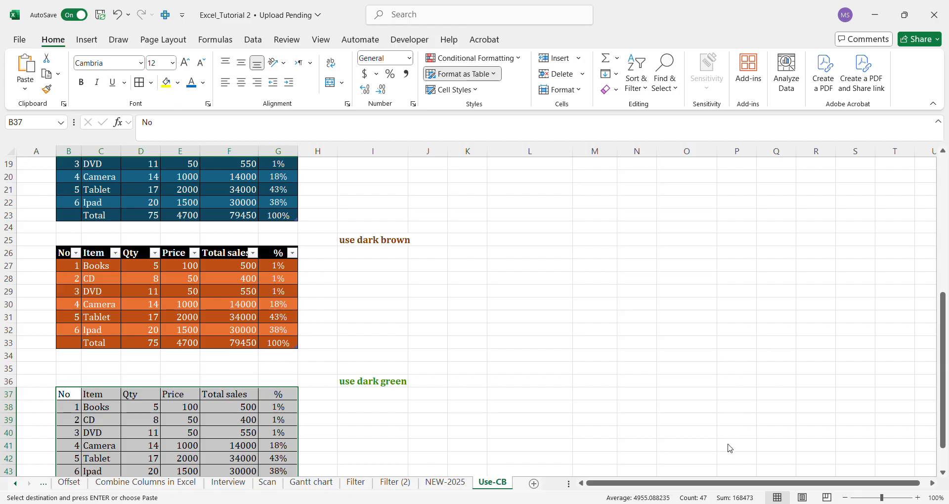
pyautogui.click(587, 400)
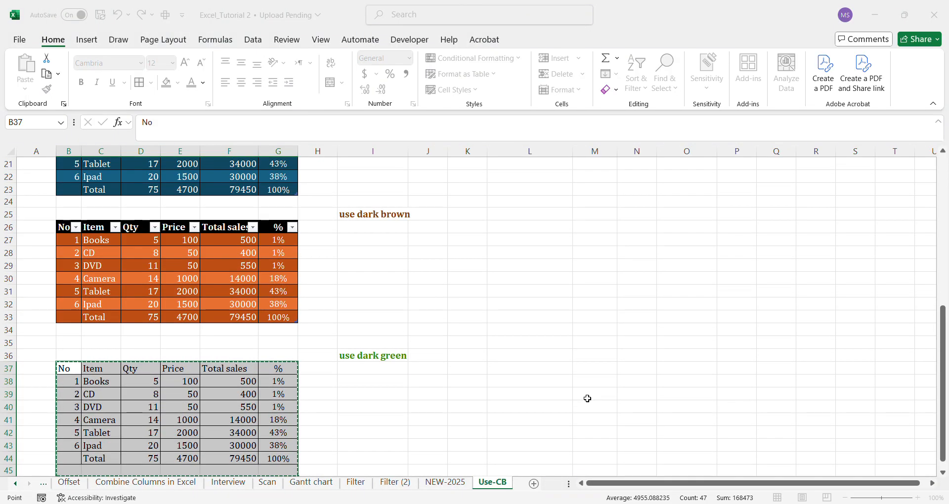
pyautogui.click(511, 210)
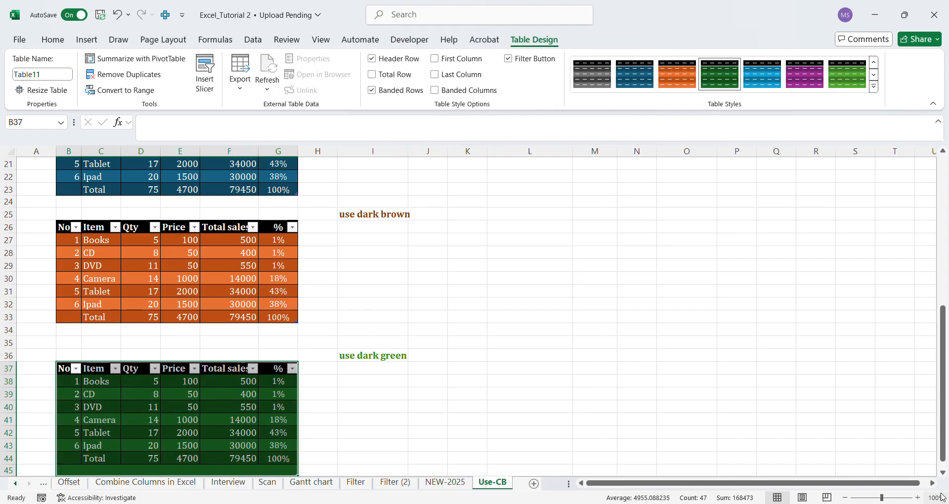
pyautogui.scroll(-1, 943, 474)
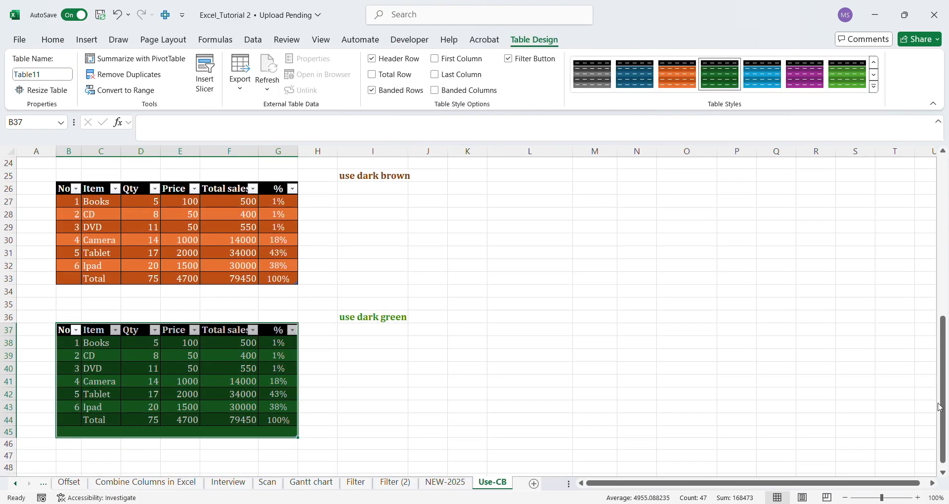
pyautogui.moveTo(941, 395); pyautogui.dragTo(922, 178)
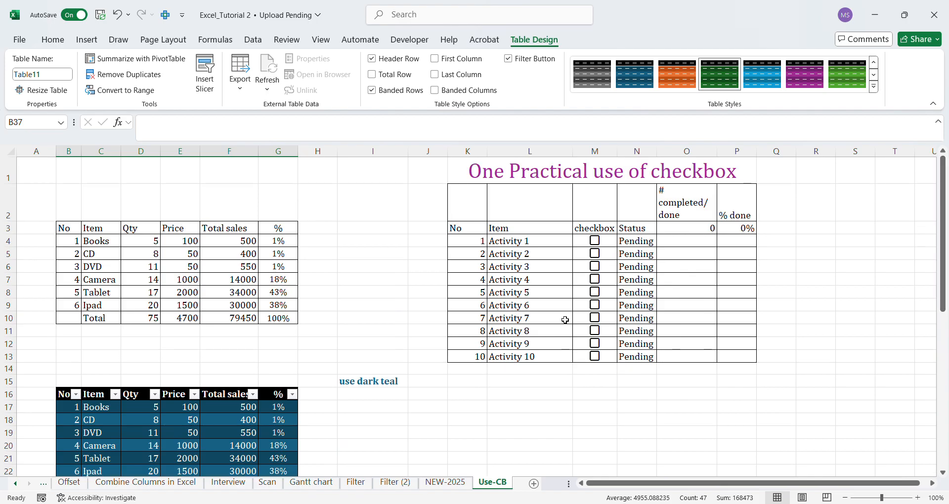
# Examine the FILL UP/DOWN section on the NEW-2025 sheet, including its sample table and illustrated fill options.
pyautogui.click(429, 481)
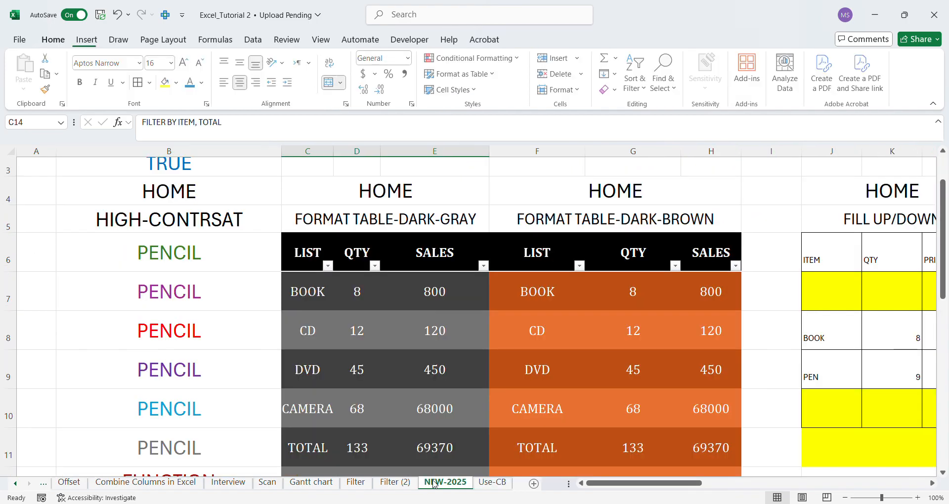
pyautogui.click(637, 193)
pyautogui.press('Right')
pyautogui.press('Right')
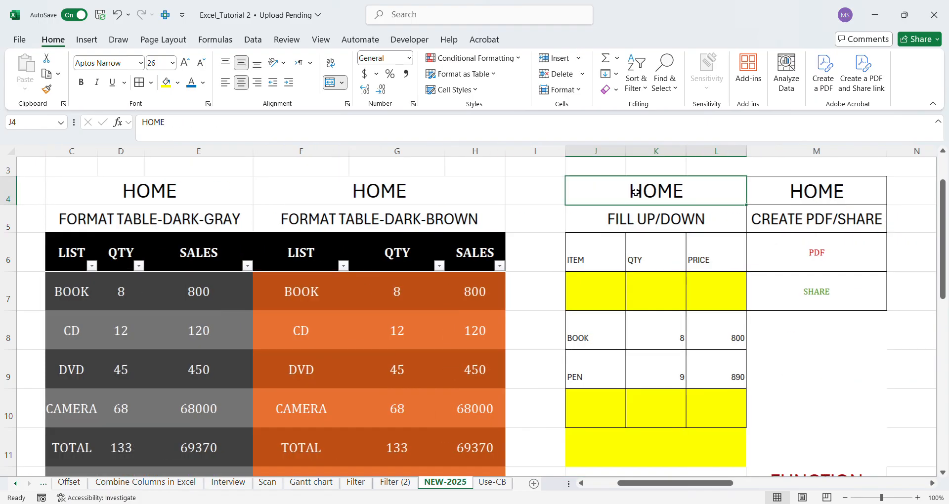
pyautogui.press('Right')
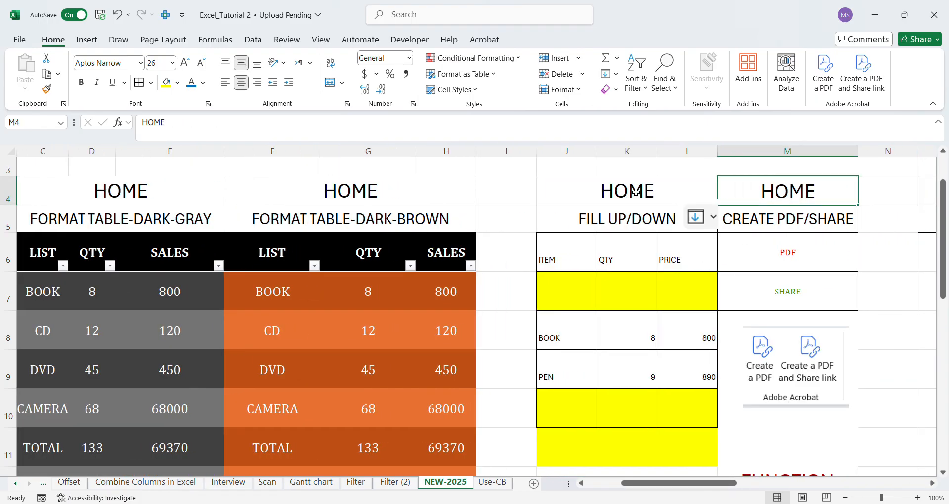
pyautogui.click(636, 192)
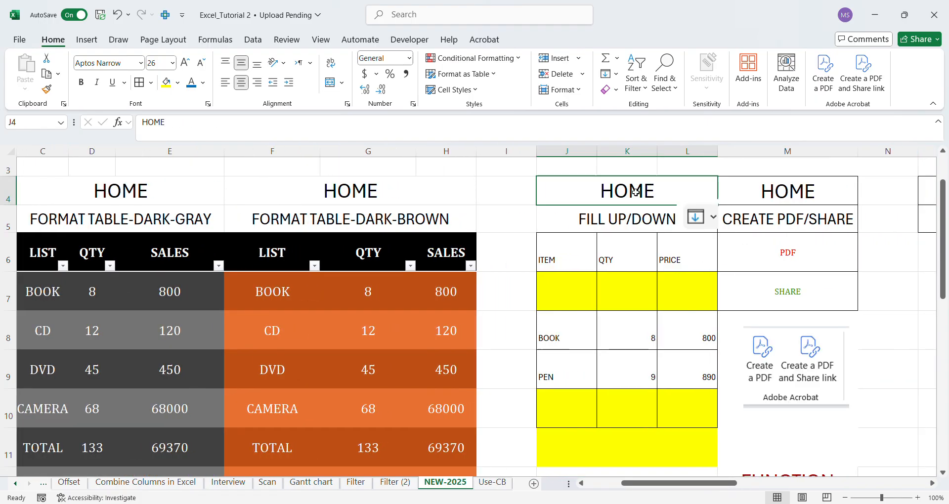
pyautogui.click(598, 218)
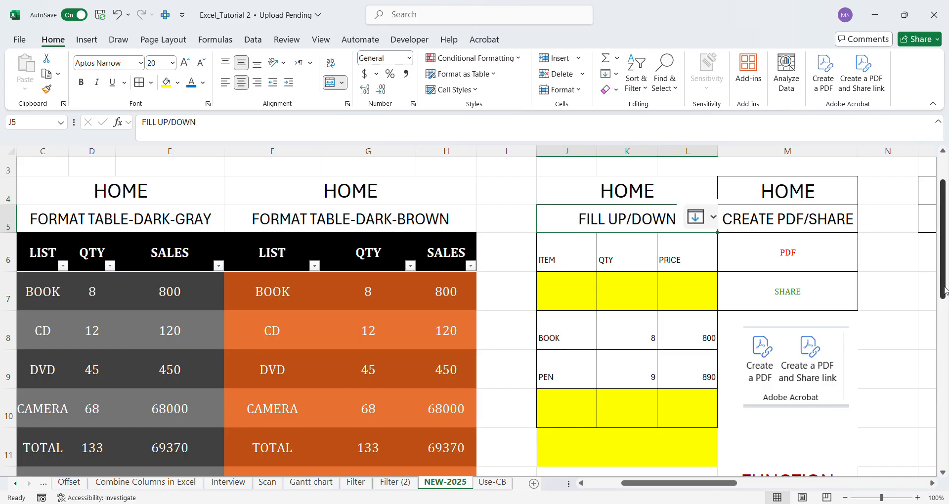
pyautogui.moveTo(945, 294); pyautogui.dragTo(932, 370)
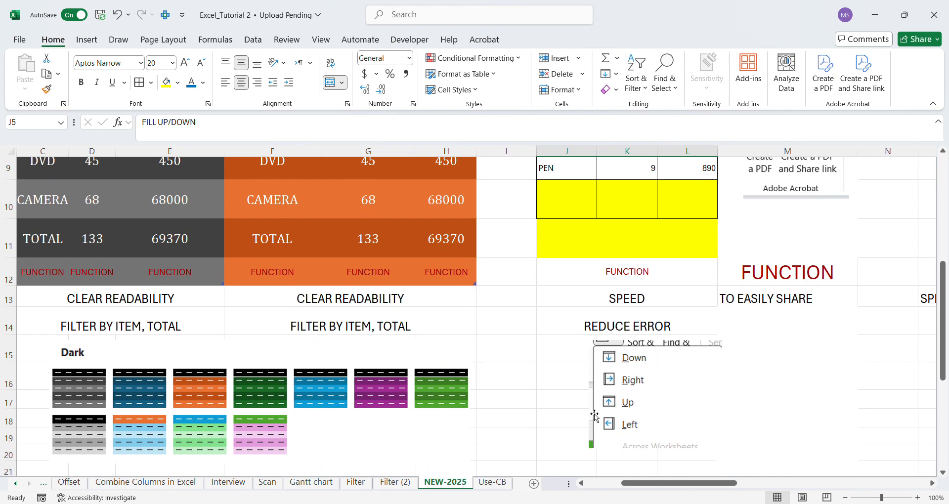
# Fill the yellow row J10:L10 of the FILL UP/DOWN table down from the PEN row above.
pyautogui.moveTo(943, 264); pyautogui.dragTo(943, 206)
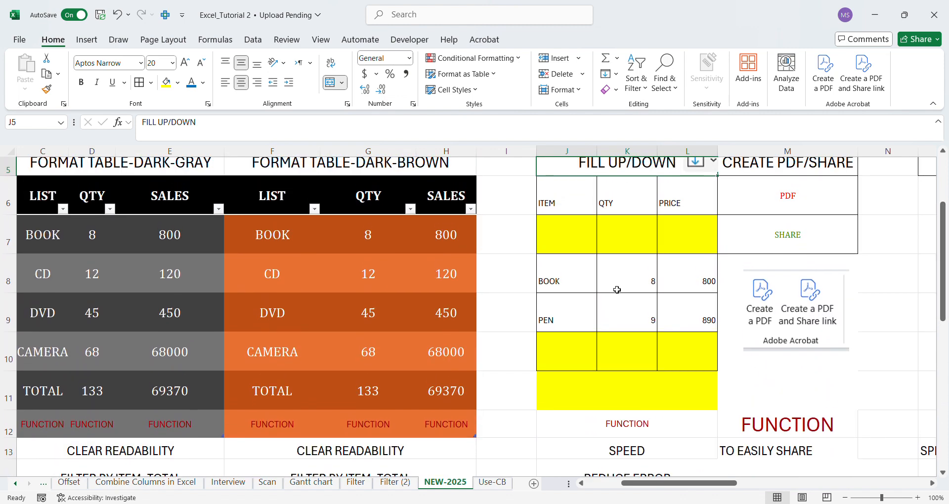
pyautogui.moveTo(566, 345); pyautogui.dragTo(699, 339)
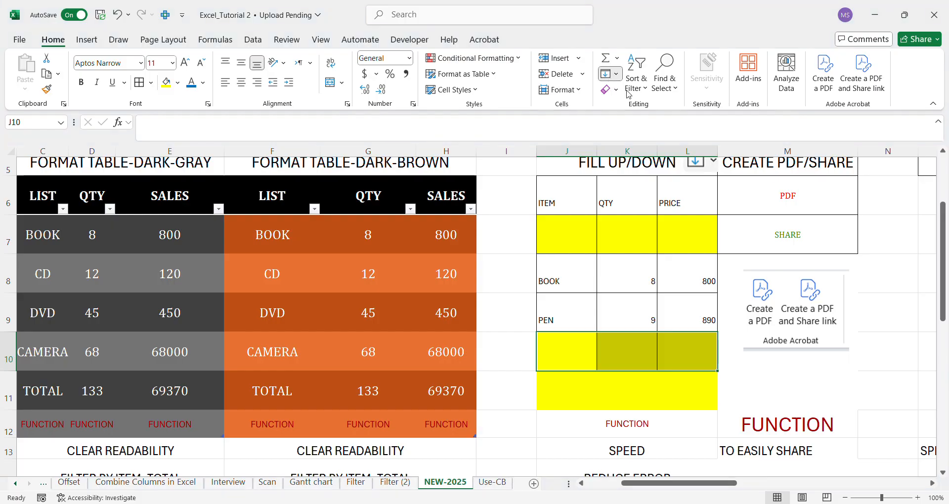
pyautogui.hotkey('ctrl', 'd')
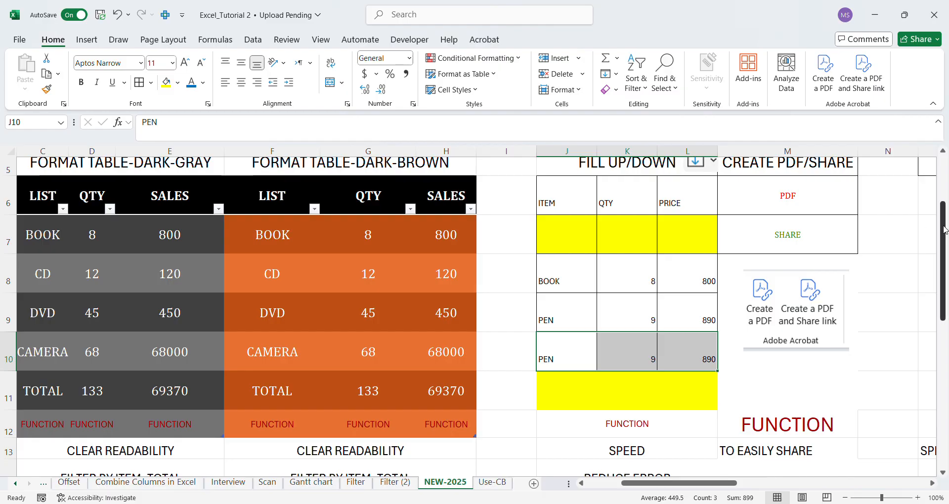
# Fill the yellow row J7:L7 of the FILL UP/DOWN table up from the BOOK row below.
pyautogui.moveTo(944, 233); pyautogui.dragTo(943, 216)
pyautogui.click(580, 277)
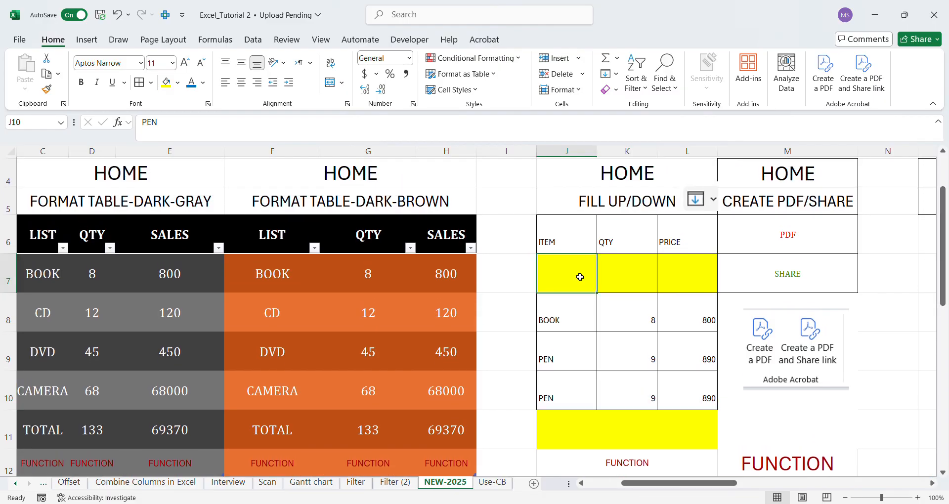
pyautogui.doubleClick(580, 276)
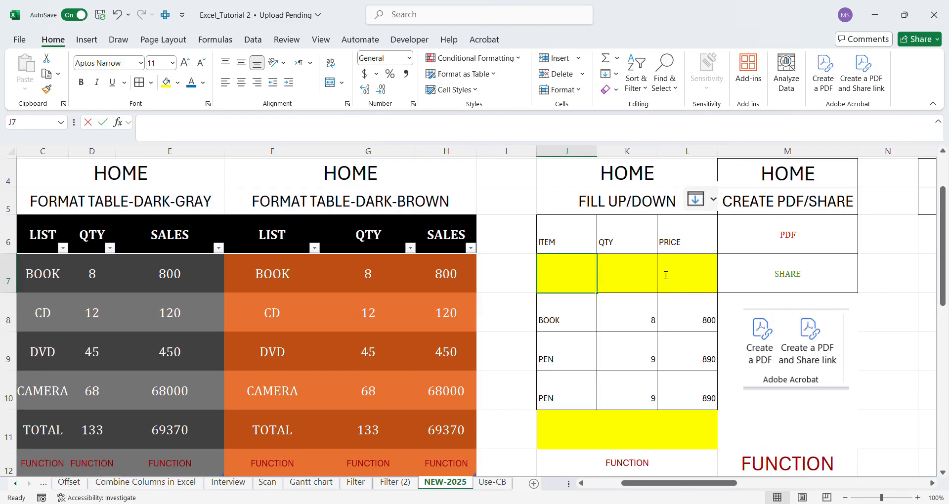
pyautogui.click(716, 272)
pyautogui.moveTo(581, 276); pyautogui.dragTo(675, 273)
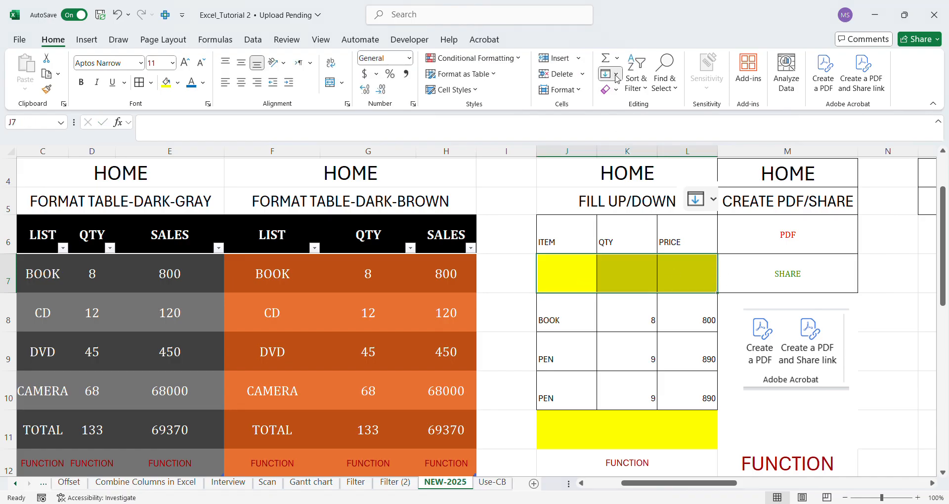
pyautogui.click(631, 131)
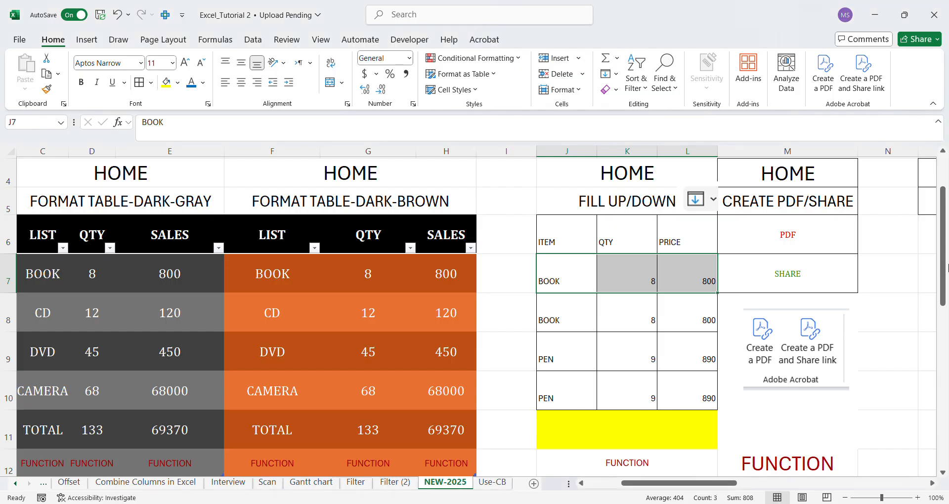
# Review the benefits listed beneath the FILL UP/DOWN table.
pyautogui.moveTo(946, 261); pyautogui.dragTo(936, 341)
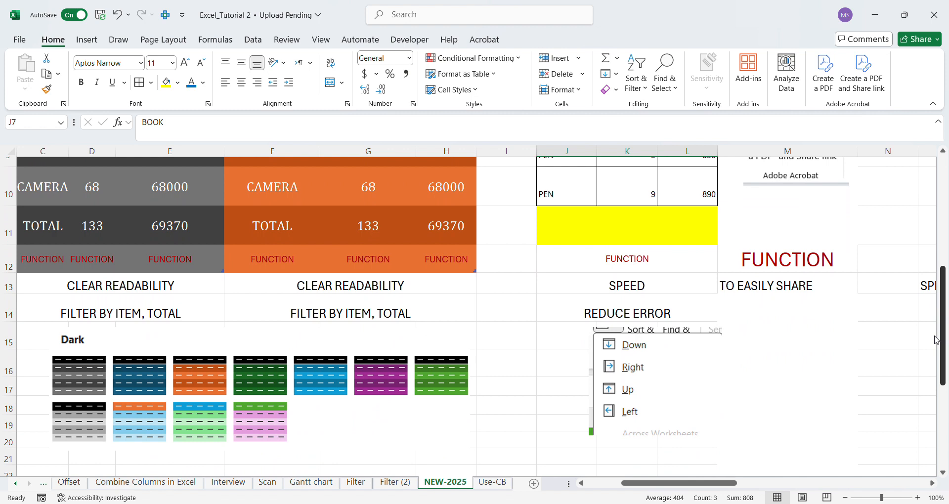
pyautogui.click(630, 285)
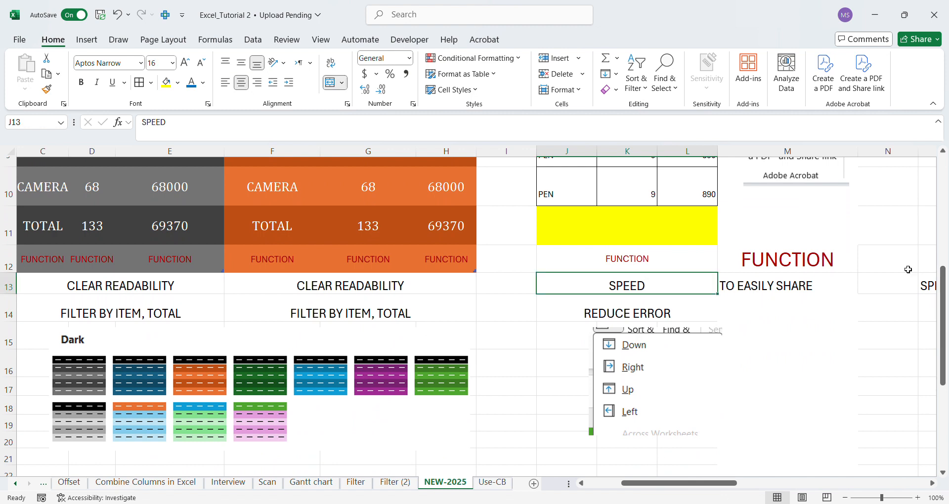
pyautogui.moveTo(944, 278); pyautogui.dragTo(928, 151)
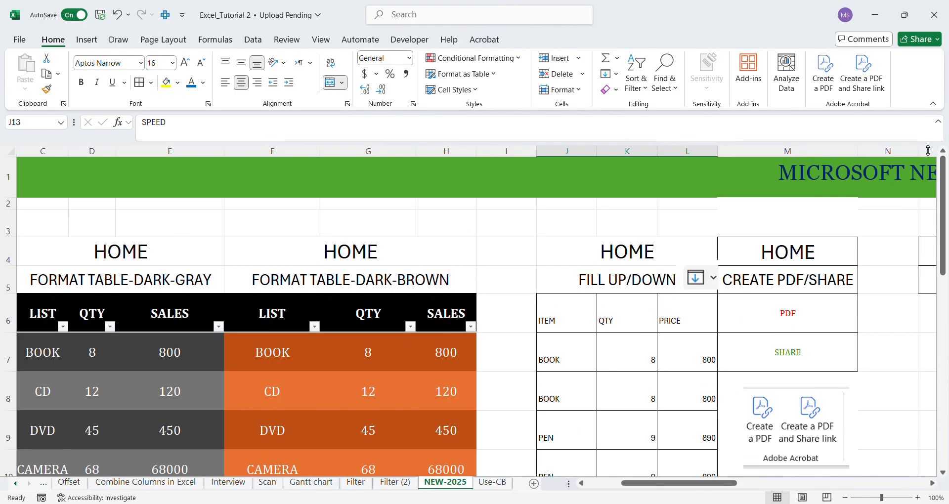
# Examine the CREATE PDF/SHARE section, including its PDF and SHARE entries, the Adobe Acrobat picture and the function note in M13.
pyautogui.click(931, 484)
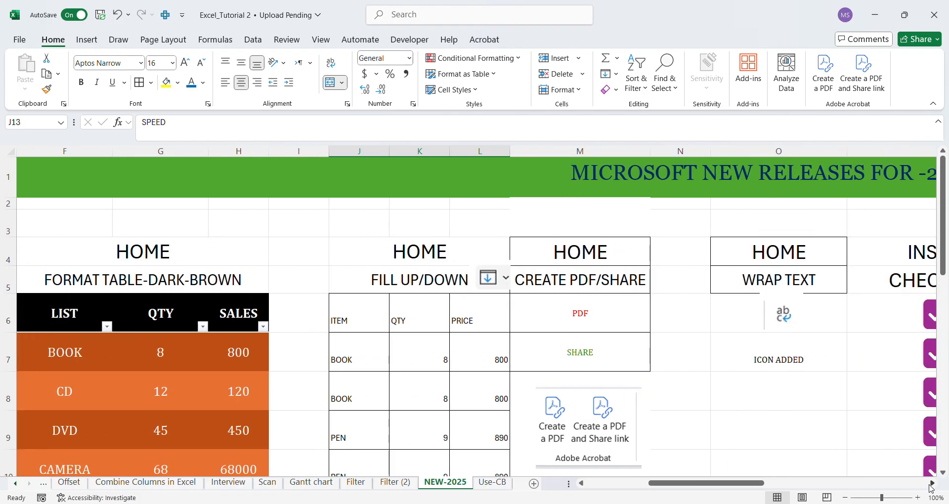
pyautogui.click(575, 263)
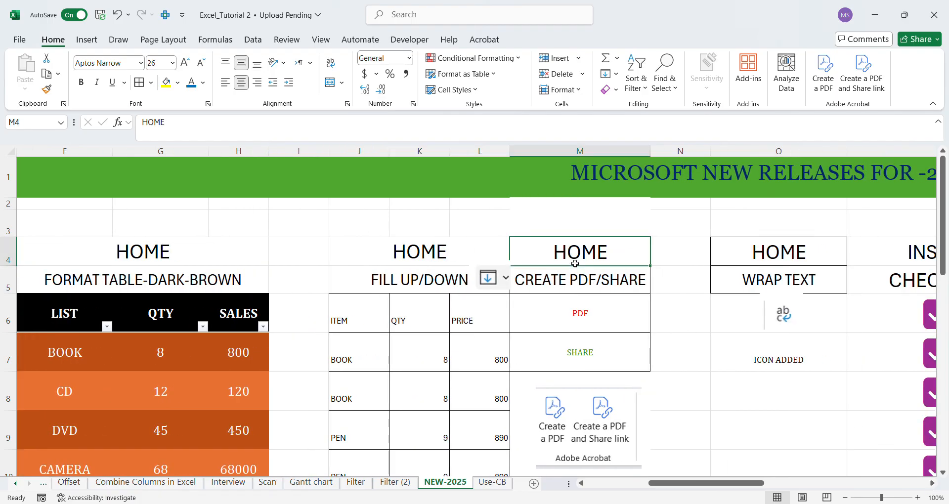
pyautogui.click(547, 285)
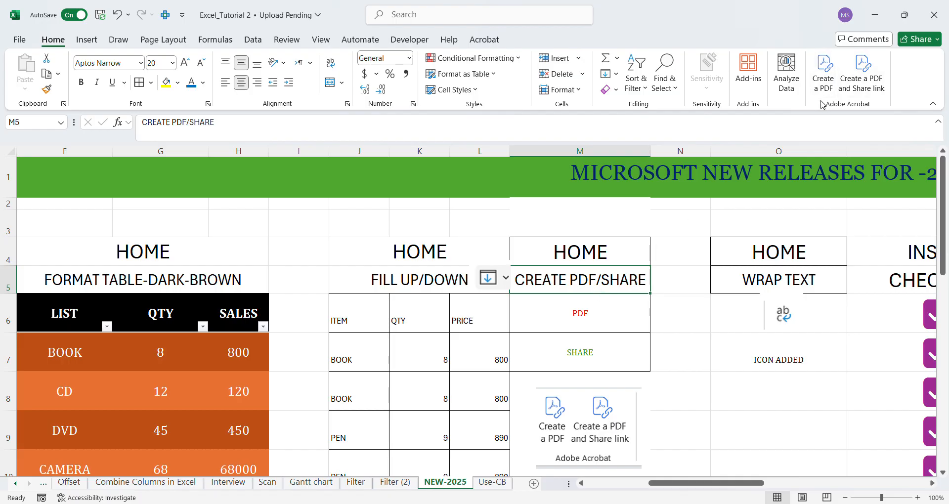
pyautogui.click(582, 322)
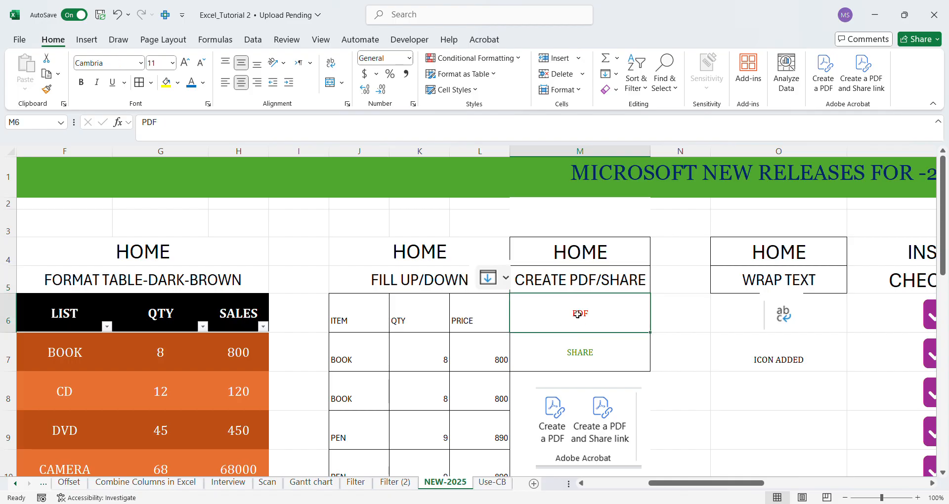
pyautogui.click(572, 352)
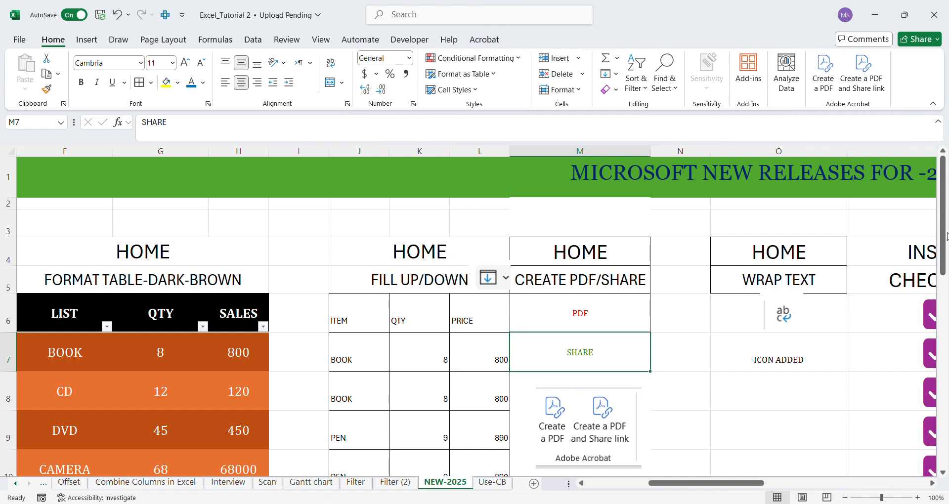
pyautogui.moveTo(944, 232); pyautogui.dragTo(943, 278)
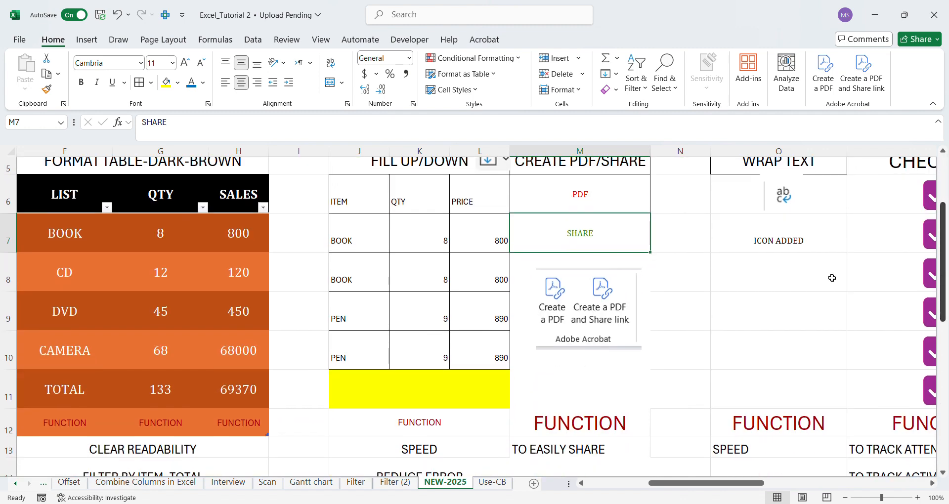
pyautogui.click(597, 292)
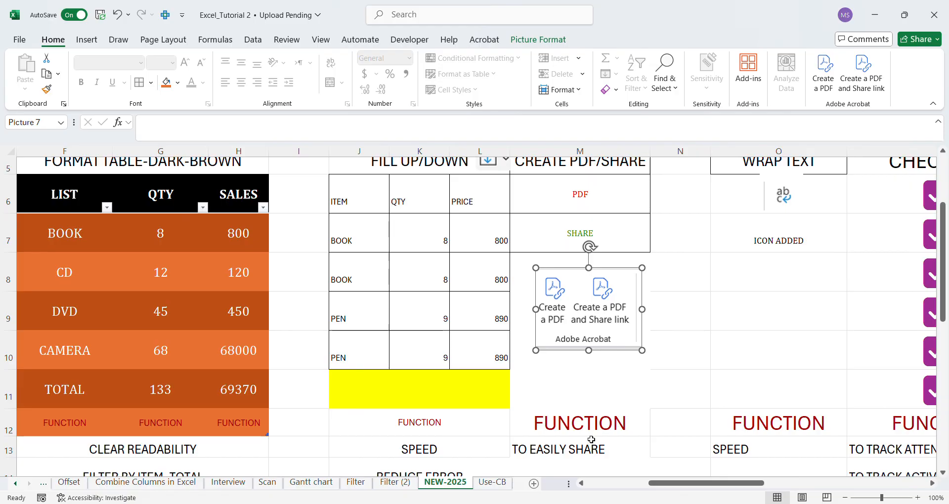
pyautogui.click(534, 452)
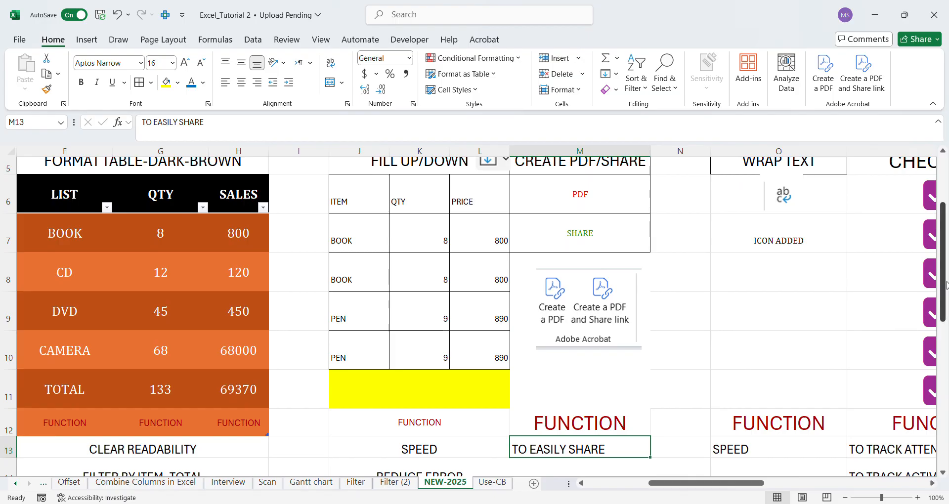
pyautogui.scroll(2, 947, 283)
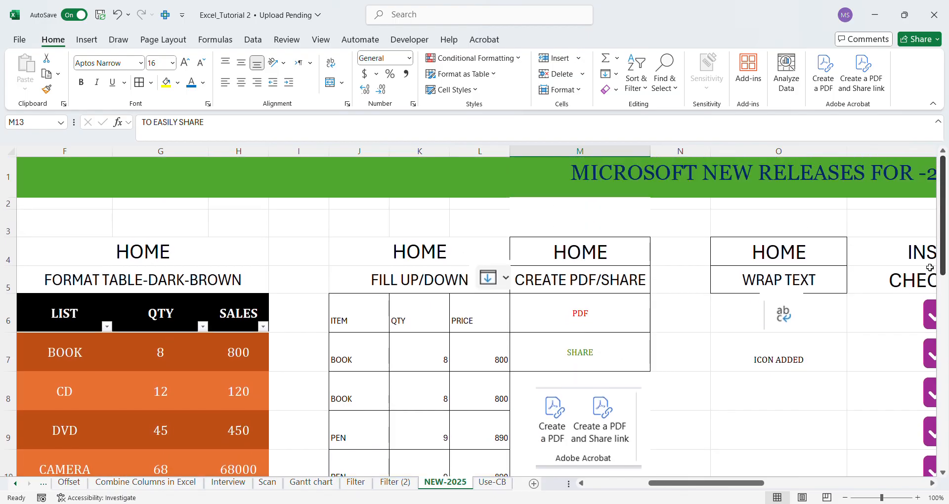
# Examine the WRAP TEXT section in column O, including its heading, icon picture and the note in O7.
pyautogui.click(932, 485)
pyautogui.click(932, 485)
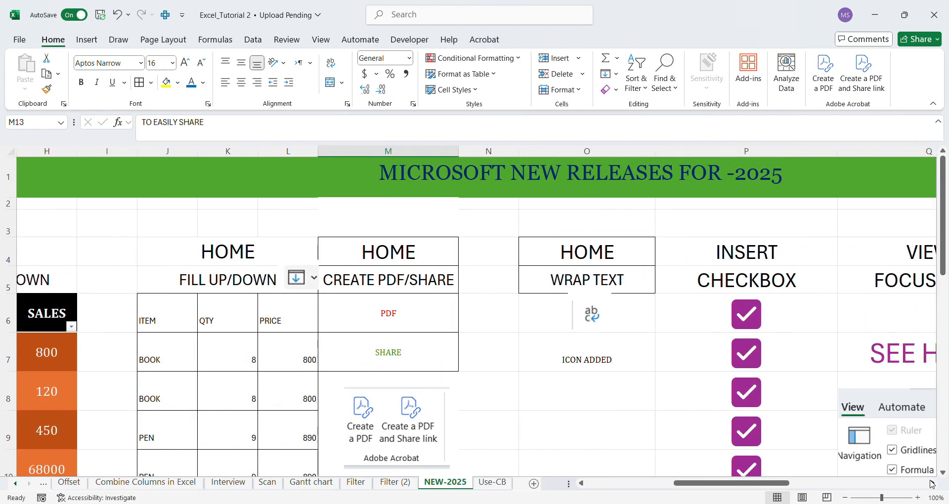
pyautogui.click(622, 263)
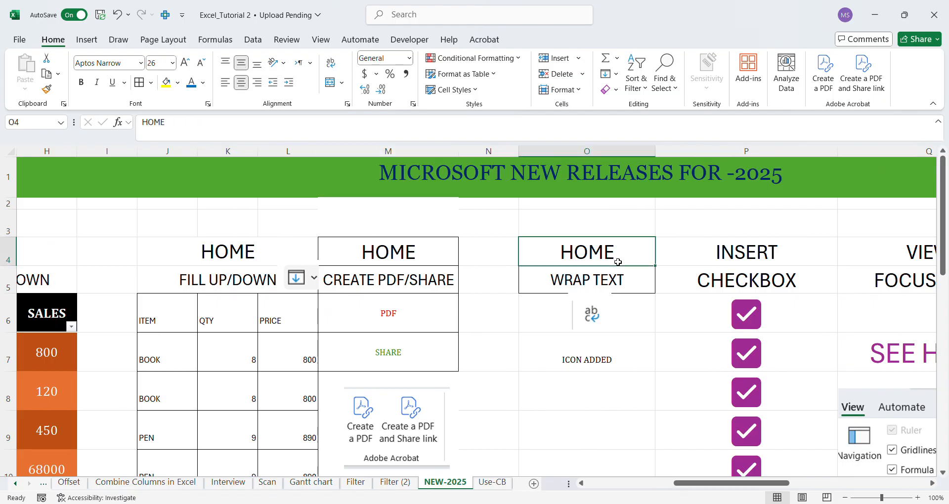
pyautogui.click(573, 286)
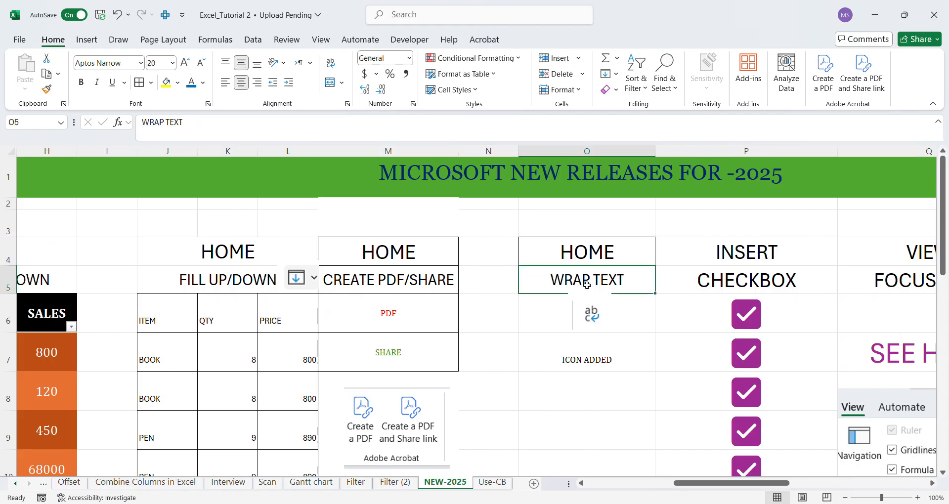
pyautogui.click(599, 319)
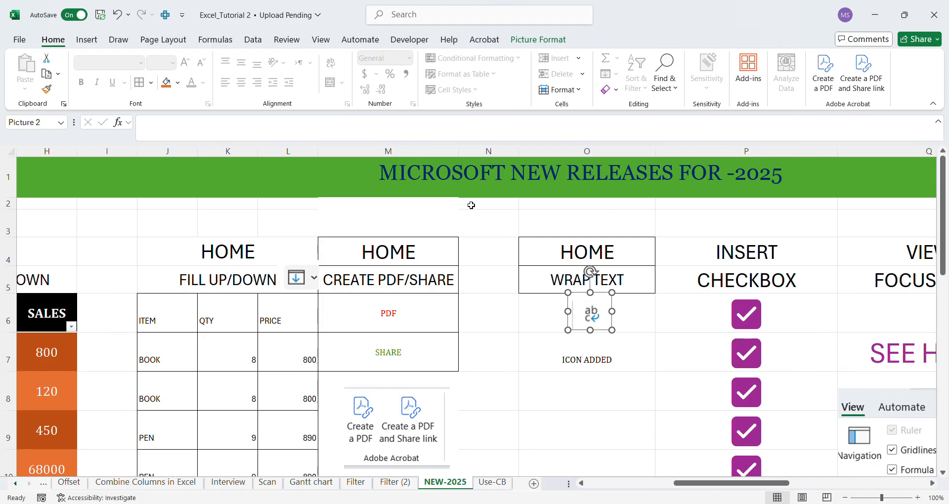
pyautogui.click(608, 382)
pyautogui.click(602, 363)
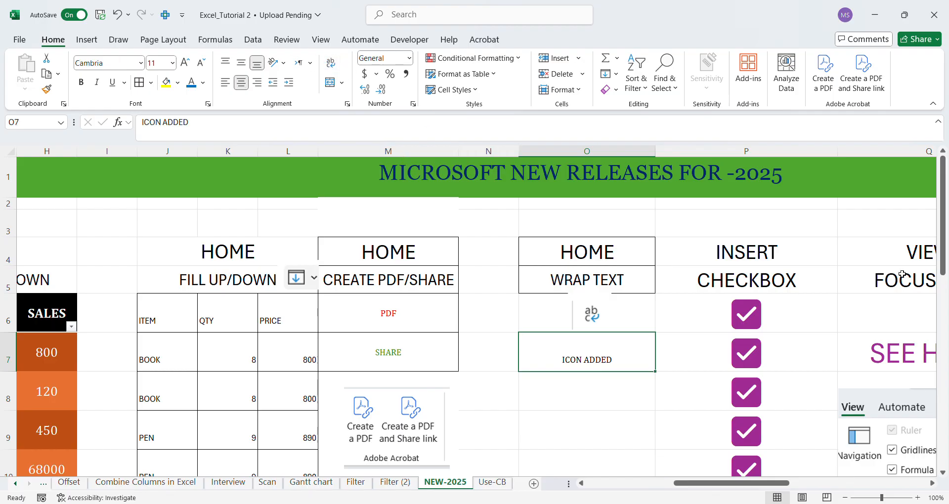
# Review the INSERT CHECKBOX headings in column P and locate the Checkbox command among the Insert tools.
pyautogui.moveTo(943, 254); pyautogui.dragTo(918, 181)
pyautogui.click(932, 483)
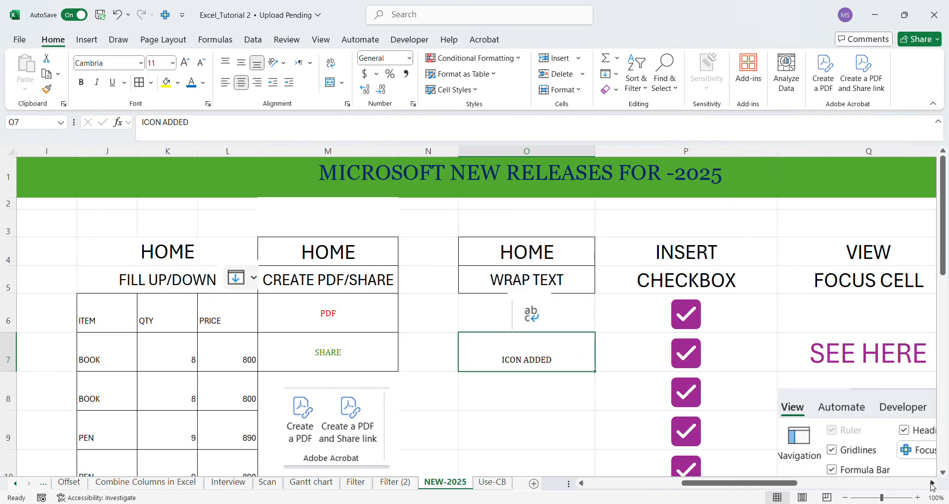
pyautogui.click(932, 484)
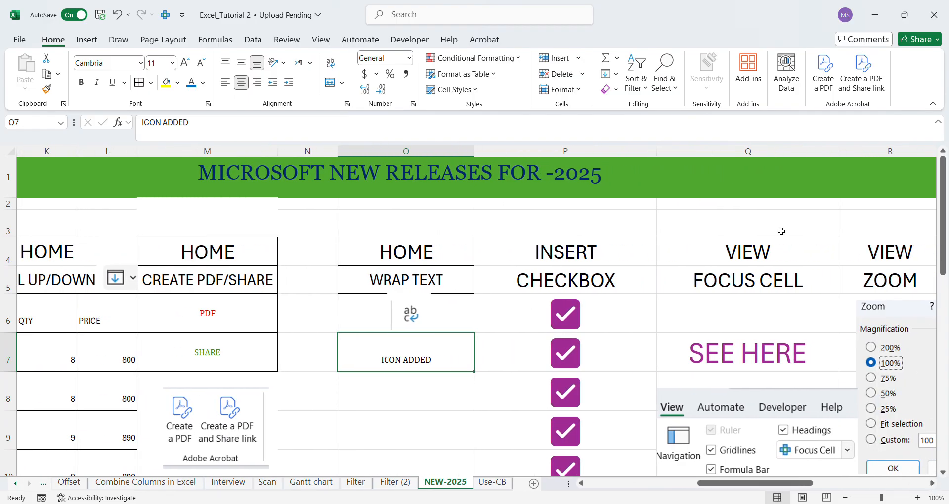
pyautogui.click(566, 253)
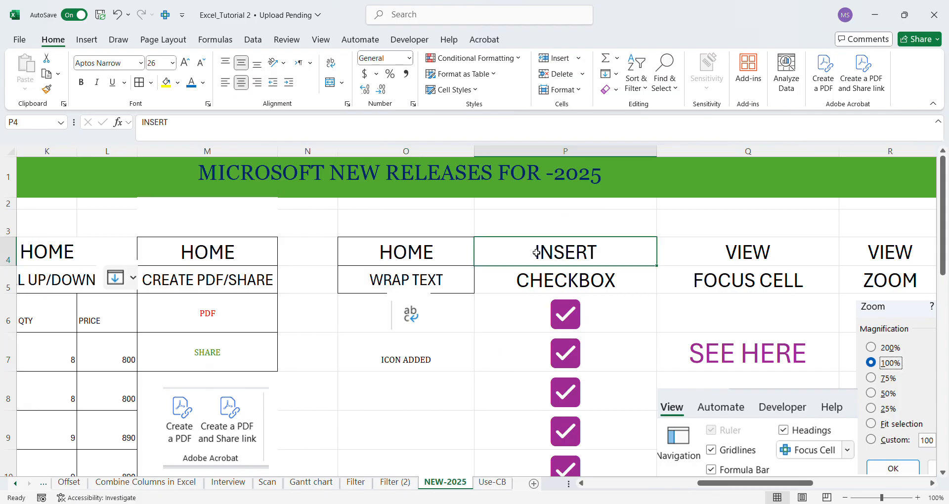
pyautogui.click(87, 42)
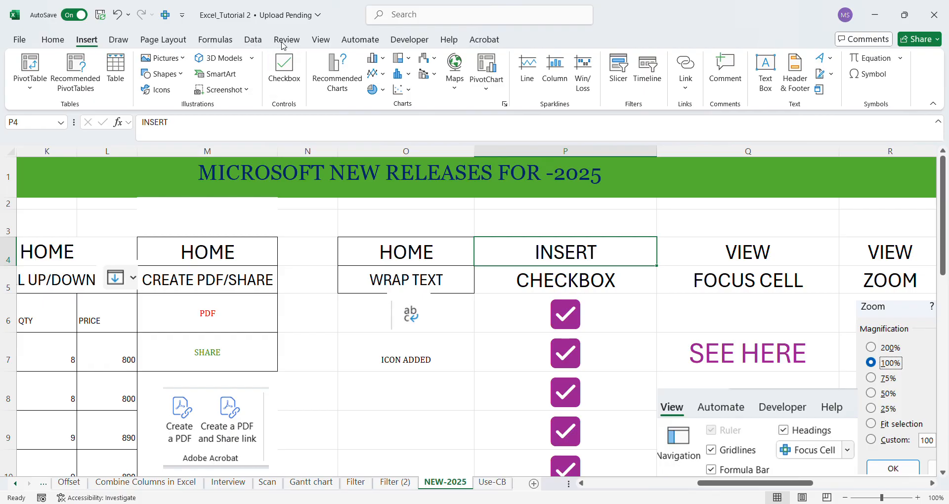
pyautogui.click(576, 288)
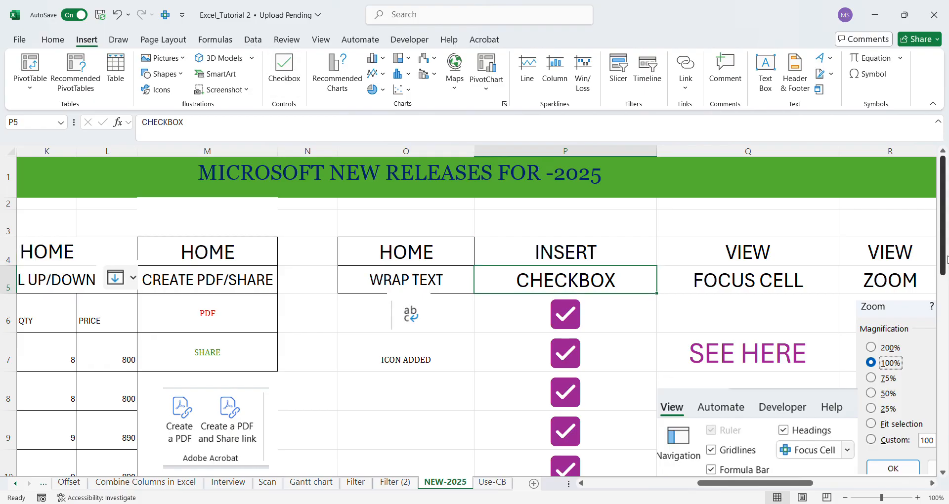
# Untick the sample checkboxes in P6 and P7, and tick both again.
pyautogui.moveTo(945, 259); pyautogui.dragTo(948, 260)
pyautogui.click(578, 321)
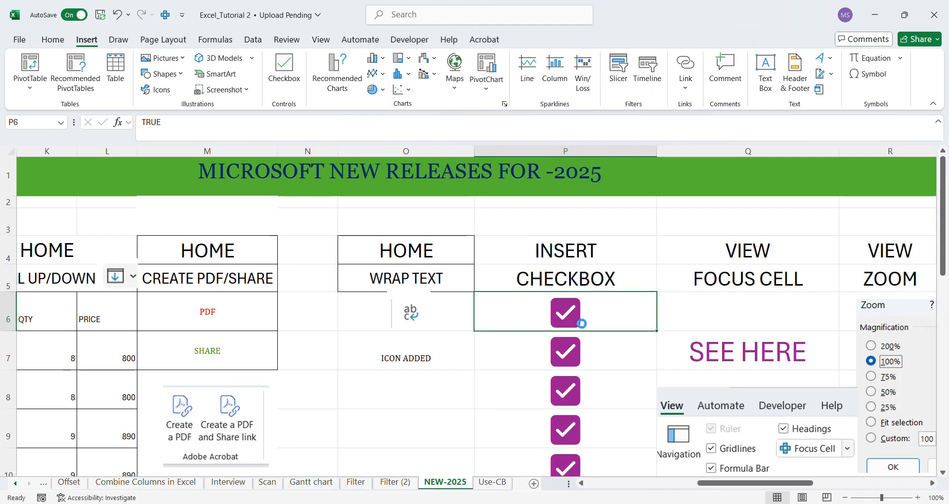
pyautogui.click(577, 320)
pyautogui.click(577, 321)
pyautogui.click(569, 358)
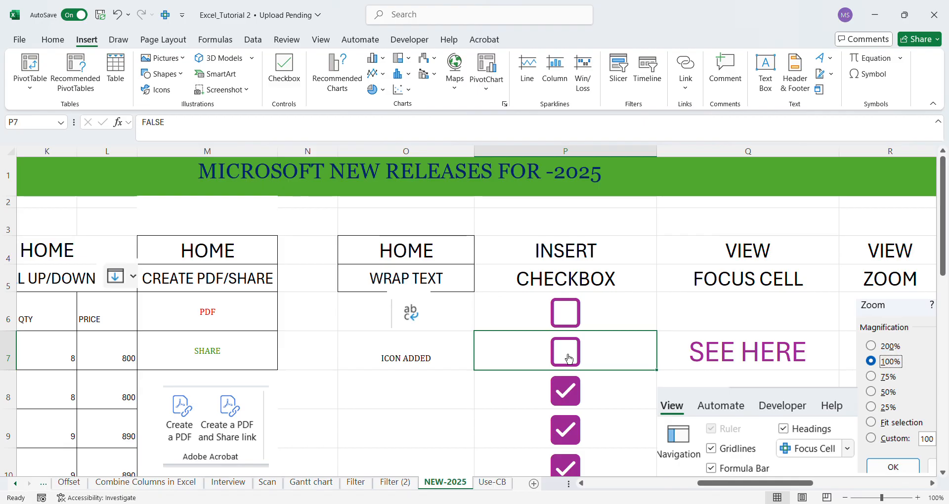
pyautogui.click(568, 322)
pyautogui.click(571, 361)
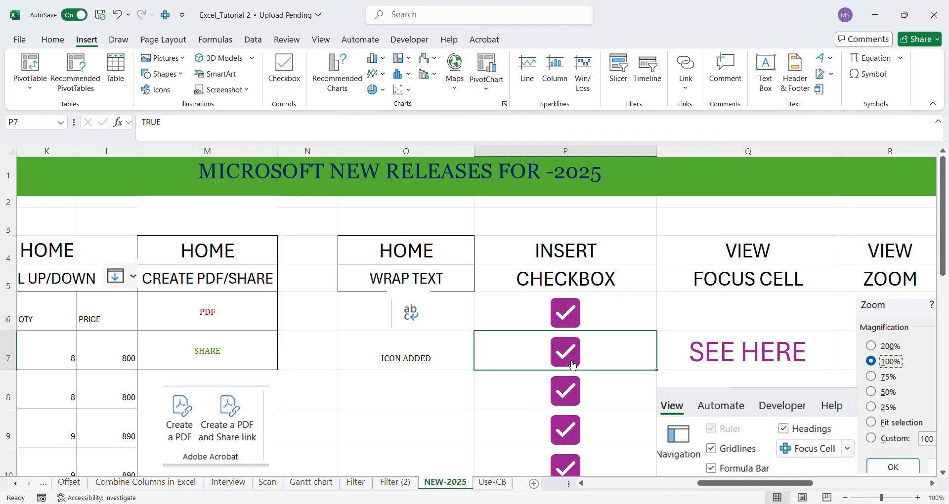
# Review the checkbox uses listed in P13 and P14 and the Checkbox control picture beneath them.
pyautogui.moveTo(938, 268); pyautogui.dragTo(936, 339)
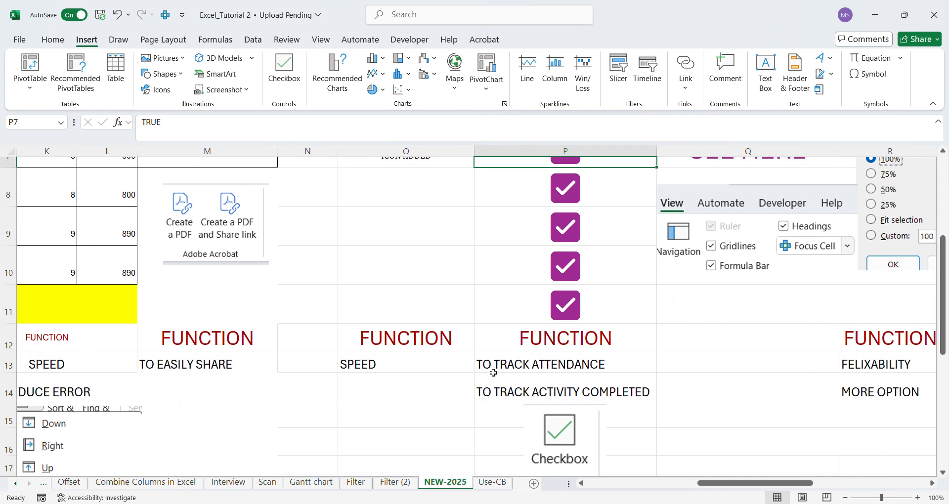
pyautogui.click(519, 366)
pyautogui.click(515, 393)
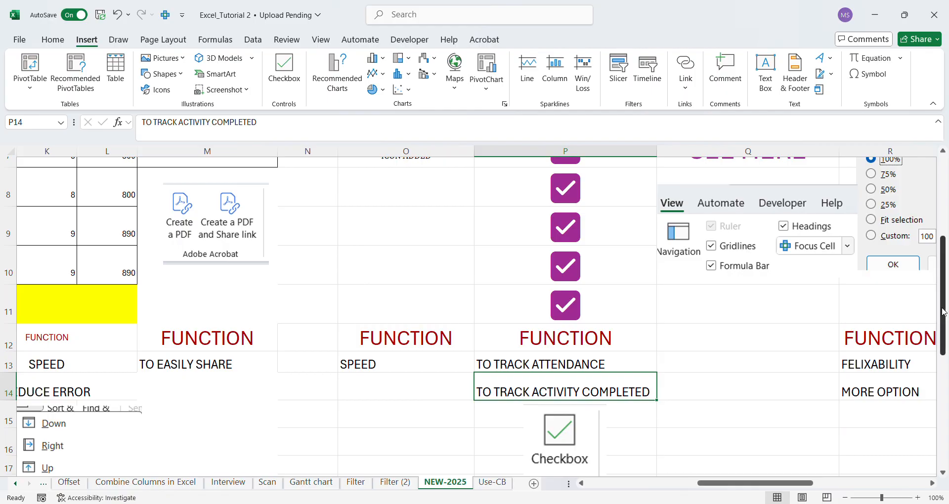
pyautogui.scroll(-1, 945, 327)
pyautogui.scroll(-1, 944, 327)
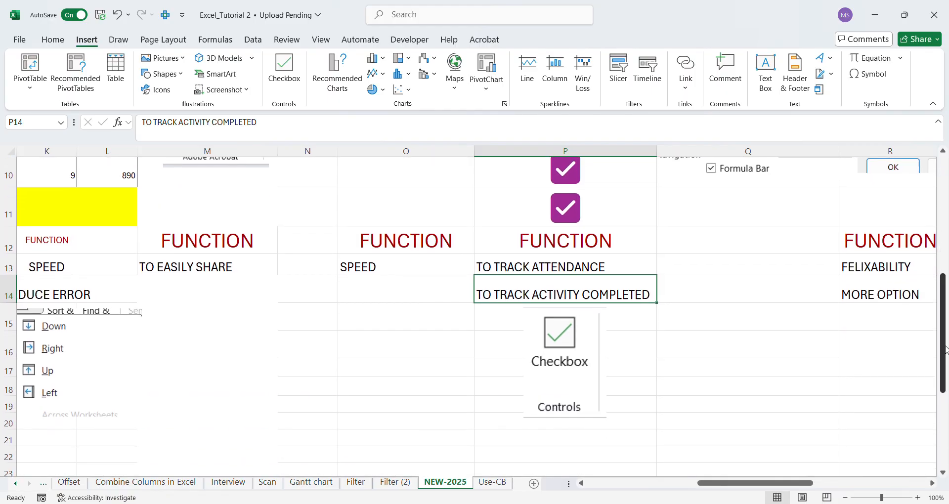
pyautogui.click(582, 328)
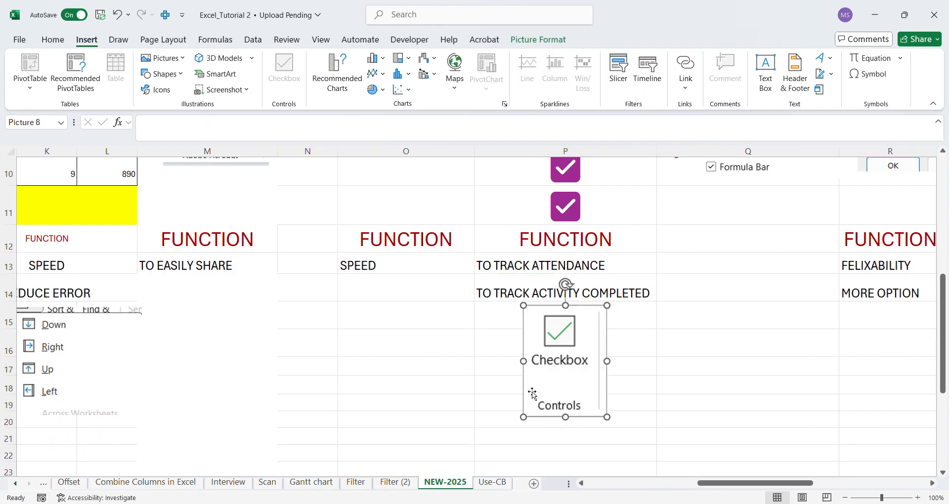
# Switch to the Use-CB sheet and examine the activity tracking table titled One Practical use of checkbox.
pyautogui.click(492, 484)
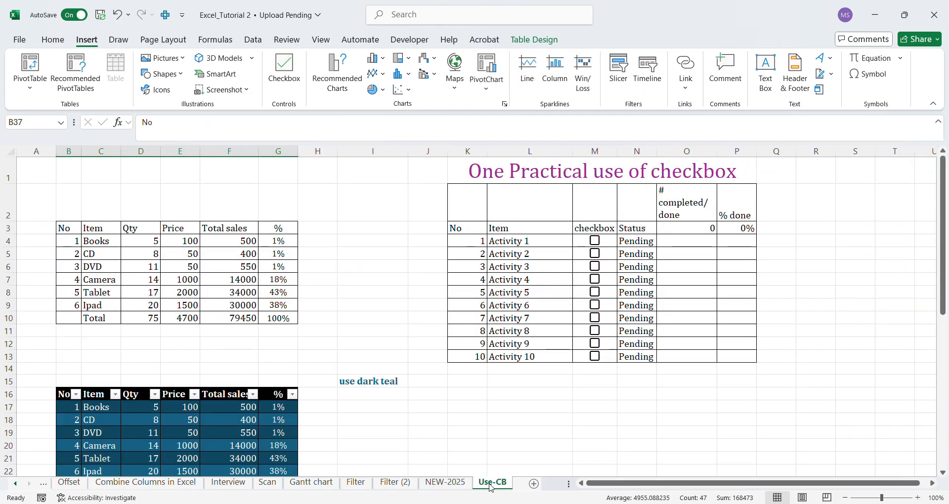
pyautogui.click(540, 397)
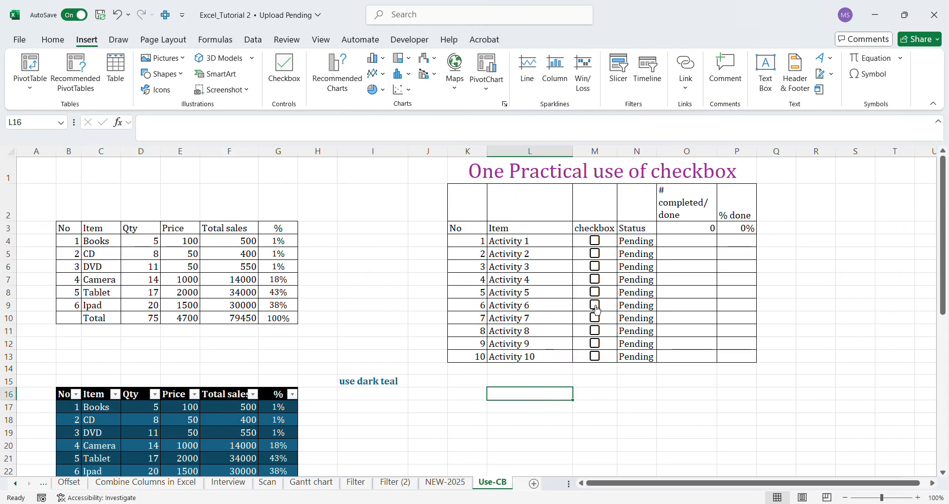
pyautogui.moveTo(595, 307); pyautogui.dragTo(562, 300)
pyautogui.click(558, 283)
pyautogui.click(513, 180)
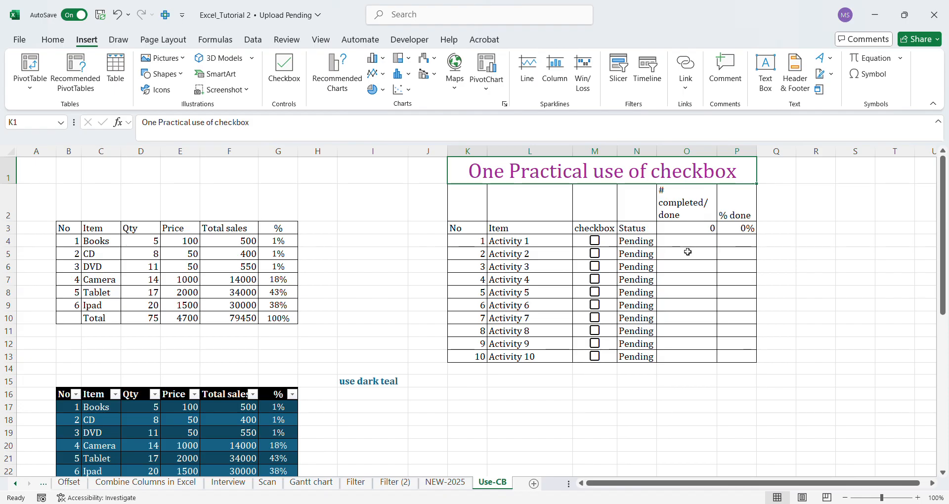
# Widen column O slightly, and review the Item, checkbox and Status ranges and the formulas in O3 and P3.
pyautogui.moveTo(717, 151); pyautogui.dragTo(731, 156)
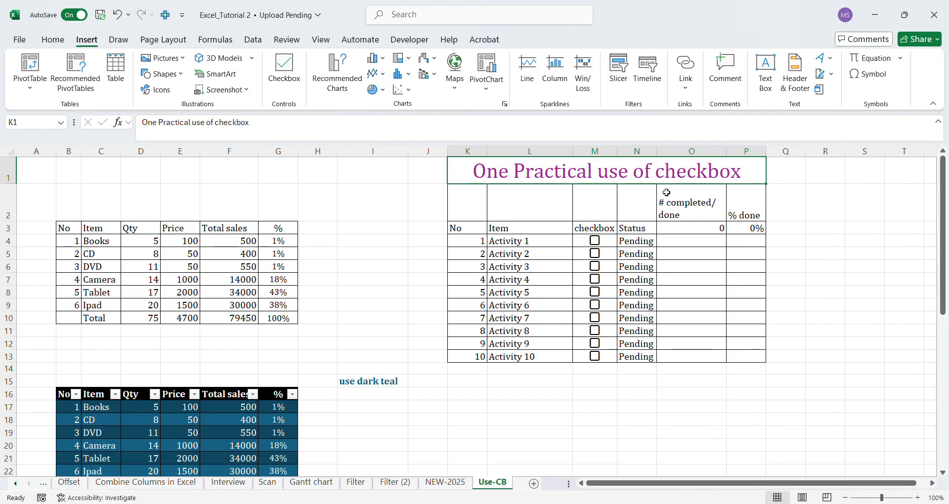
pyautogui.moveTo(519, 246); pyautogui.dragTo(523, 356)
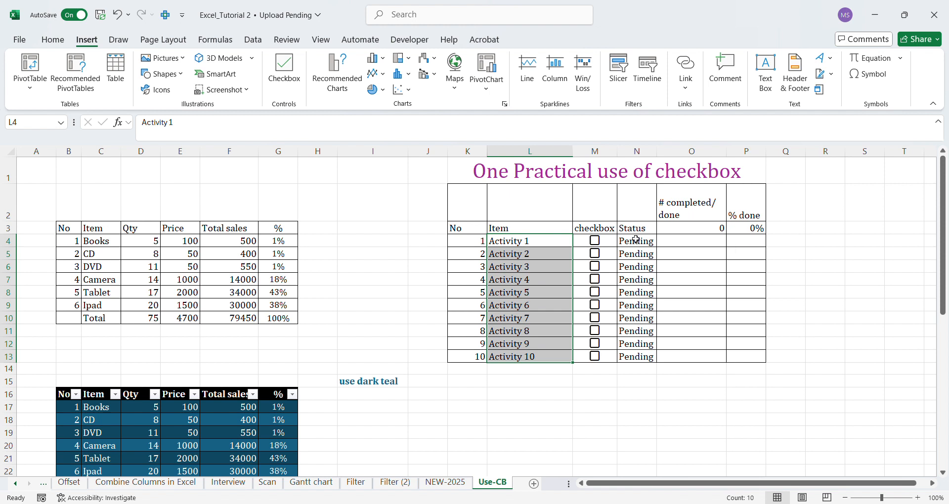
pyautogui.moveTo(597, 230); pyautogui.dragTo(599, 359)
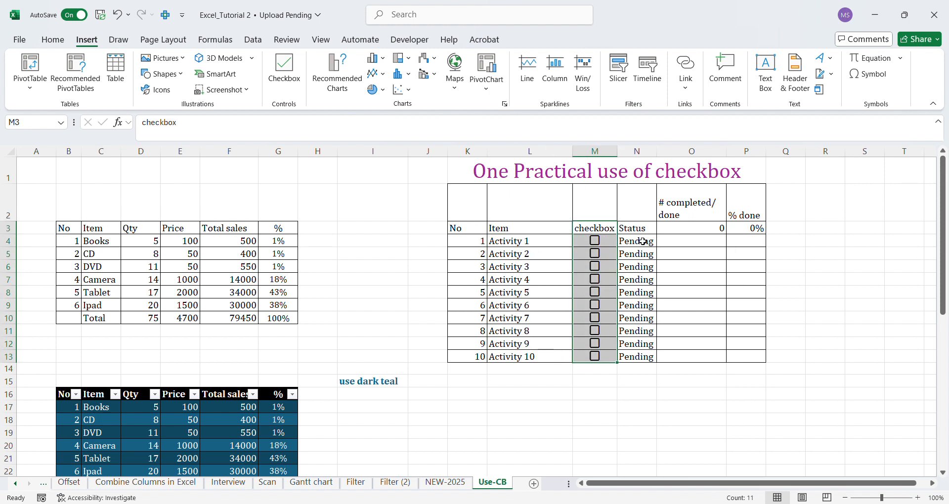
pyautogui.moveTo(643, 241); pyautogui.dragTo(643, 360)
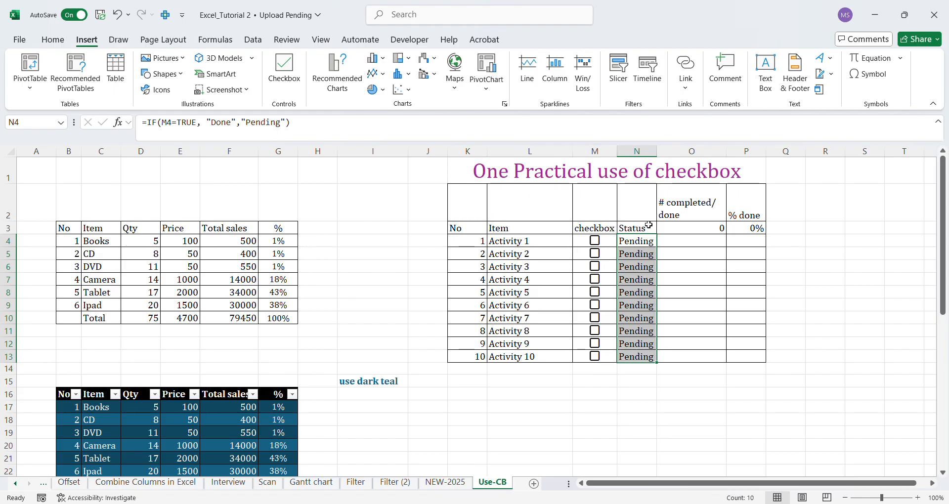
pyautogui.click(684, 228)
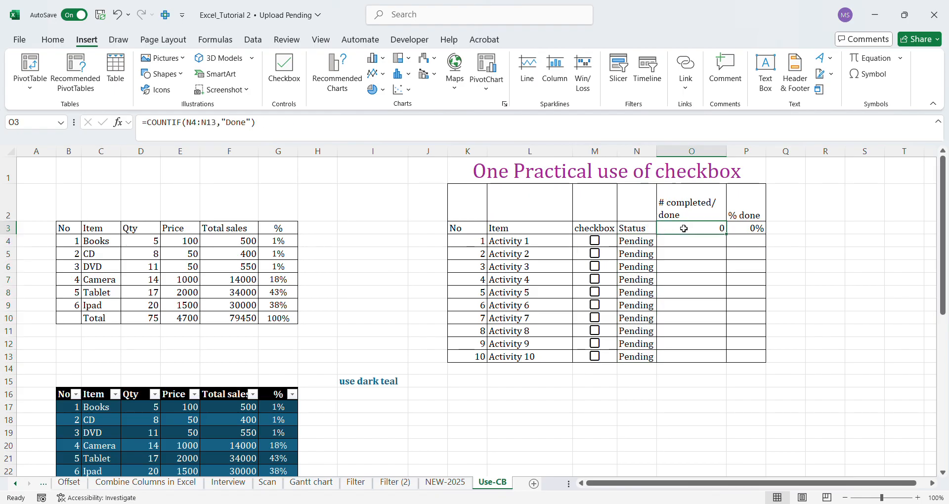
pyautogui.click(750, 231)
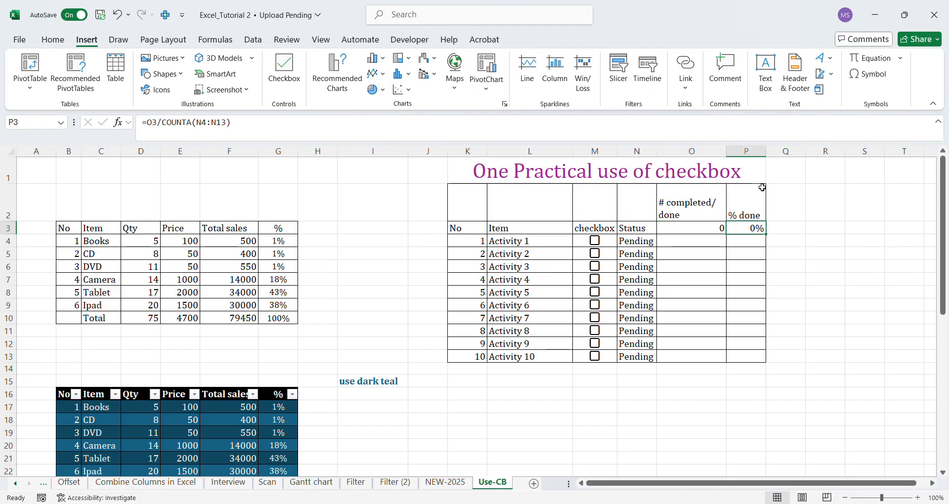
# Tick the checkboxes for Activity 1 through Activity 10 in M4:M13.
pyautogui.click(596, 242)
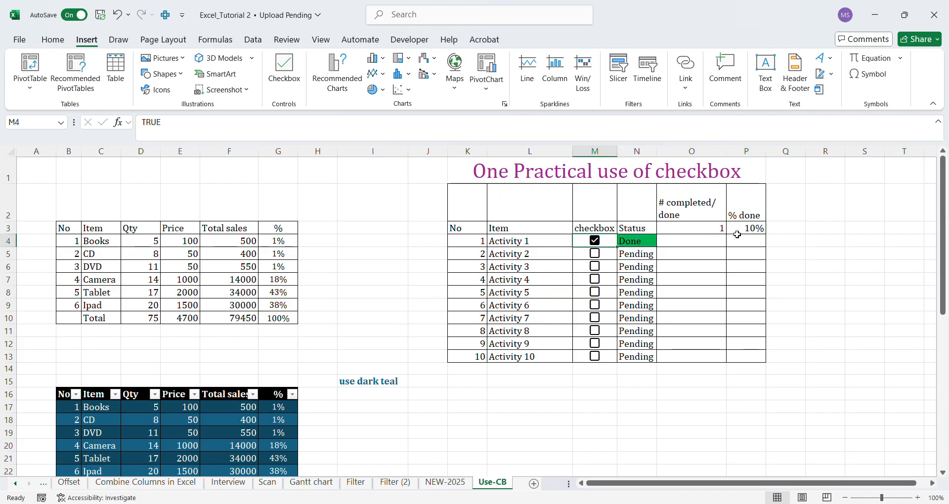
pyautogui.click(596, 256)
pyautogui.click(597, 267)
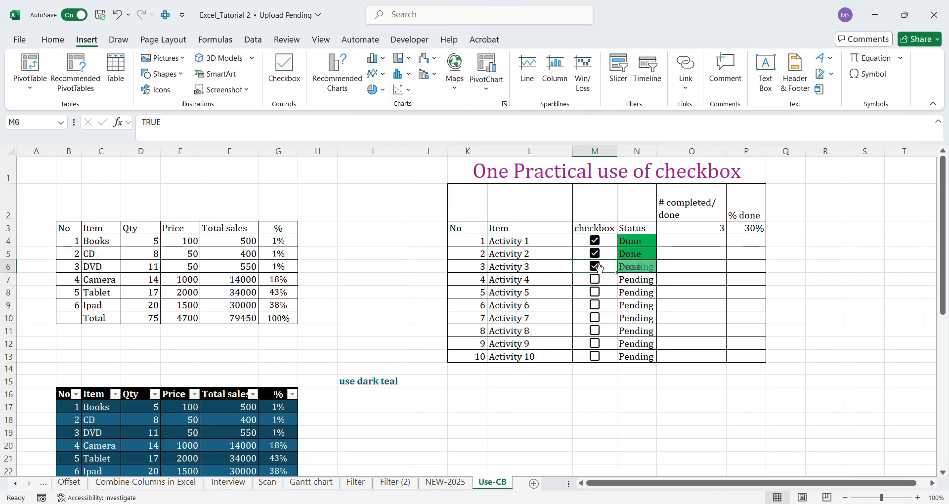
pyautogui.click(597, 280)
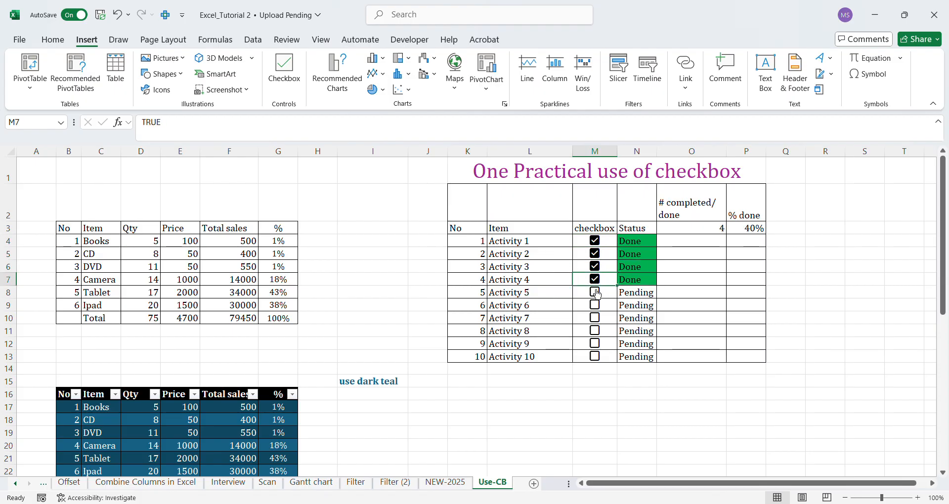
pyautogui.click(597, 293)
pyautogui.click(597, 306)
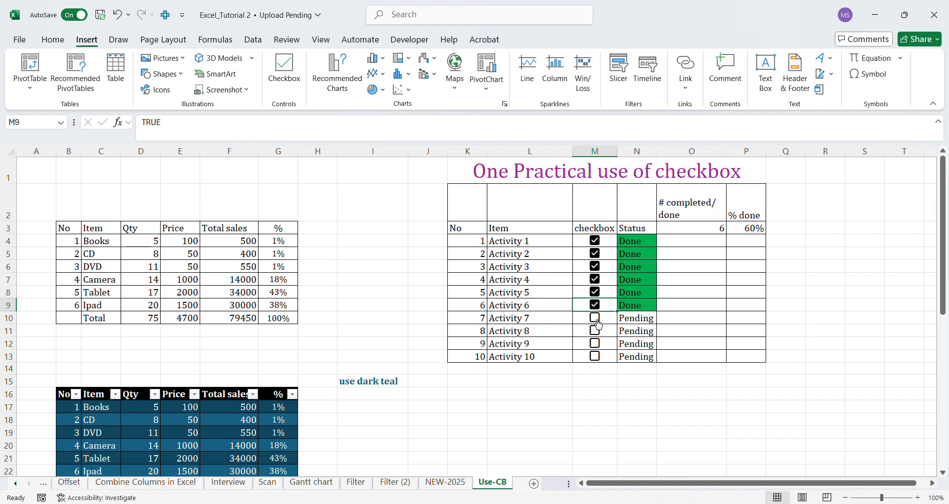
pyautogui.click(597, 318)
pyautogui.click(598, 333)
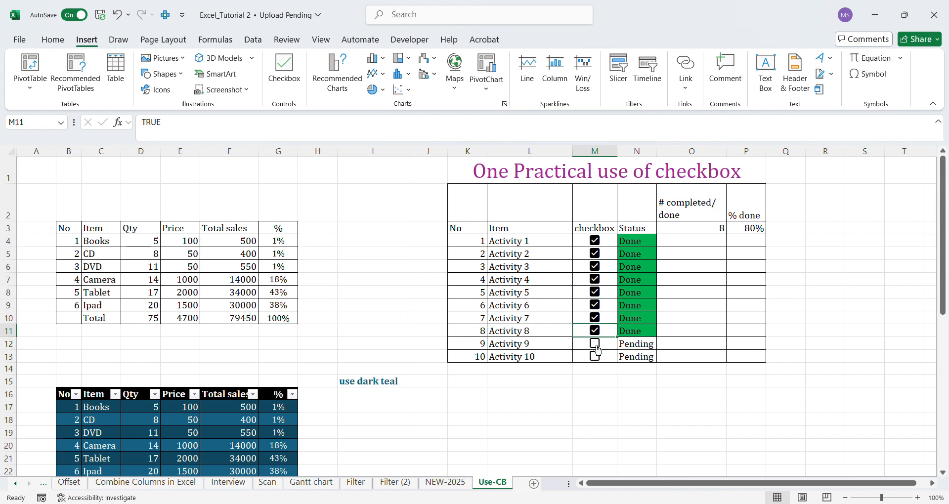
pyautogui.click(597, 346)
pyautogui.click(597, 357)
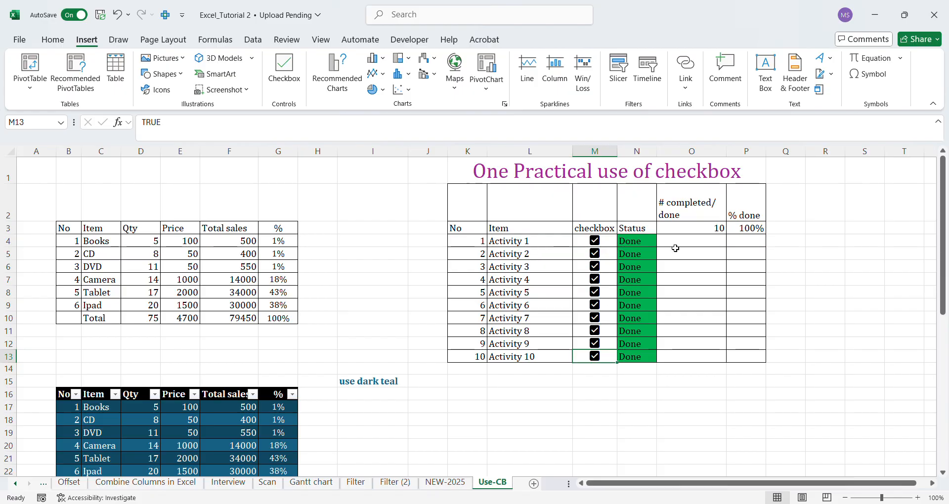
# Review the Status entries in N4:N13 and the # completed/done and % done results in O3 and P3.
pyautogui.moveTo(637, 246); pyautogui.dragTo(641, 365)
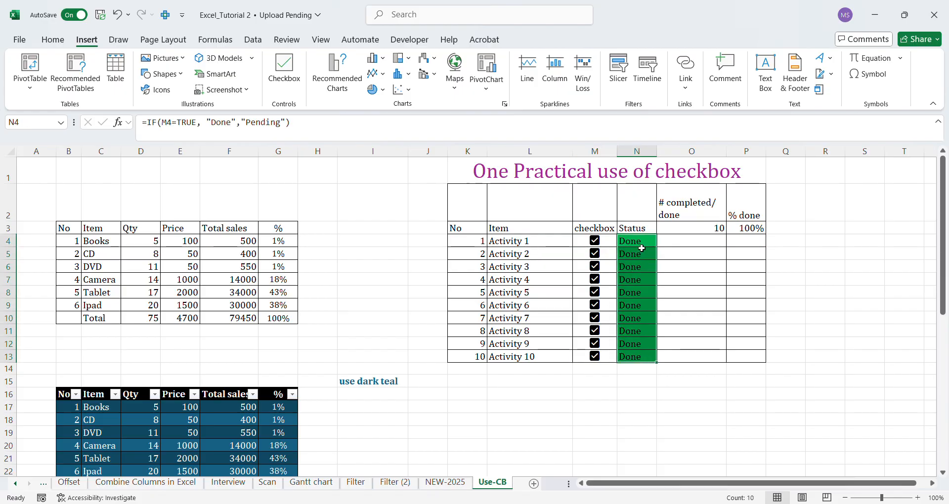
pyautogui.moveTo(641, 249); pyautogui.dragTo(640, 356)
pyautogui.click(695, 229)
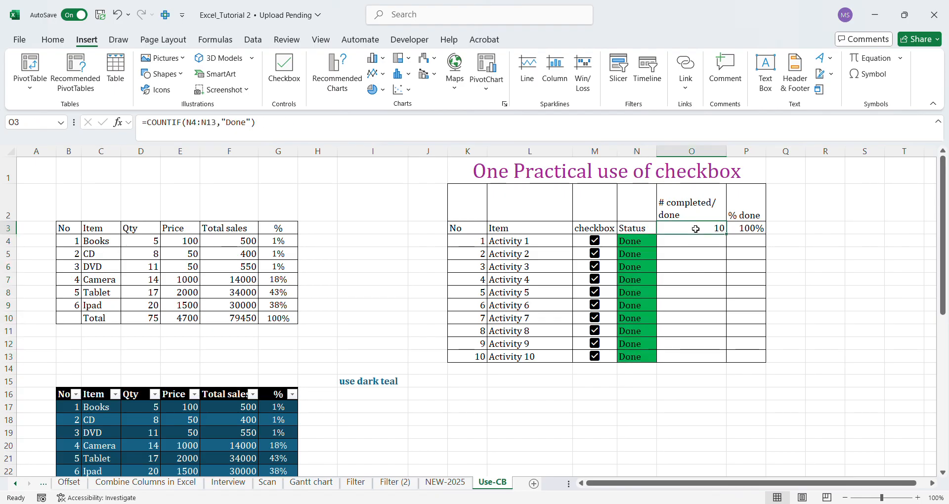
pyautogui.click(750, 230)
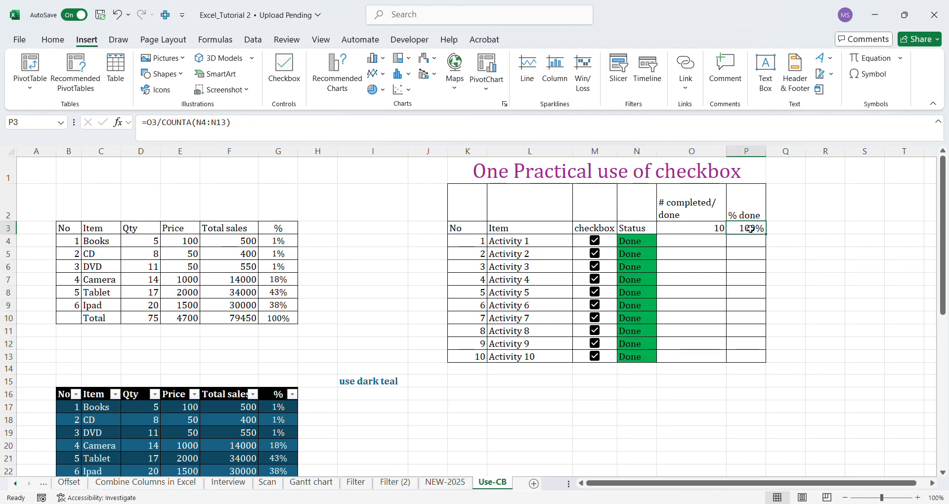
# Untick the checkboxes for Activity 10 and Activity 9, tick both again, and select the table title.
pyautogui.click(594, 357)
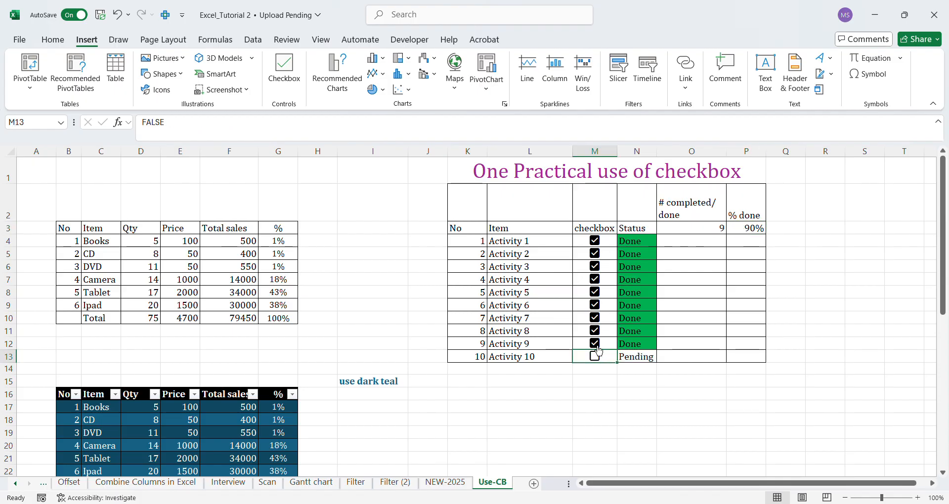
pyautogui.click(595, 345)
pyautogui.click(598, 349)
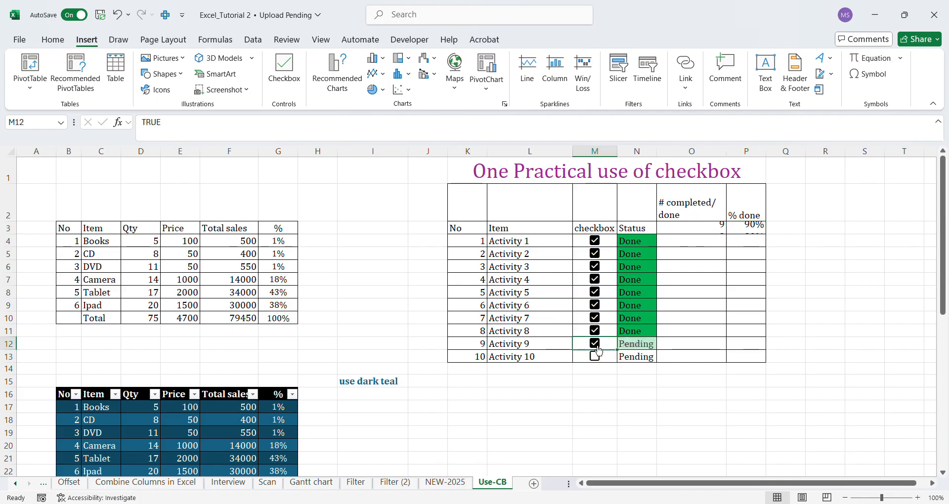
pyautogui.click(599, 361)
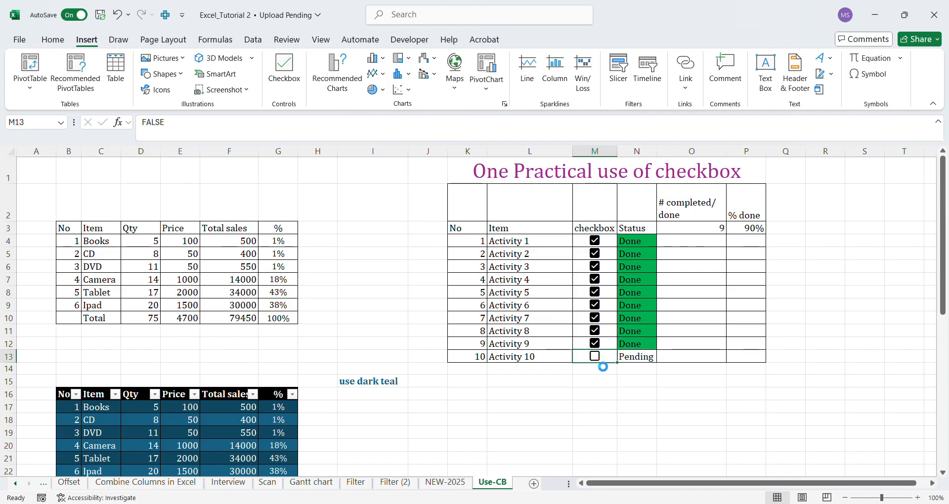
pyautogui.click(542, 172)
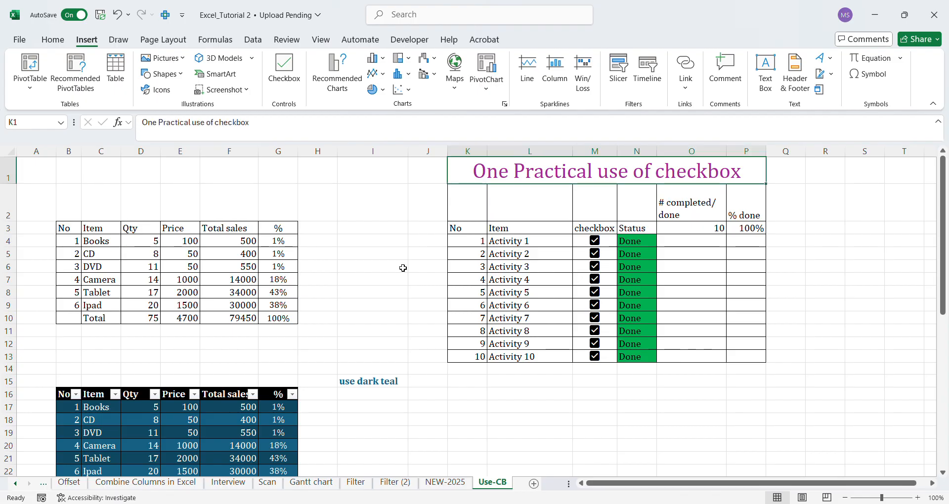
# Return to the NEW-2025 sheet, review the VIEW and FOCUS CELL headings in column Q, and locate the Focus Cell command.
pyautogui.click(452, 484)
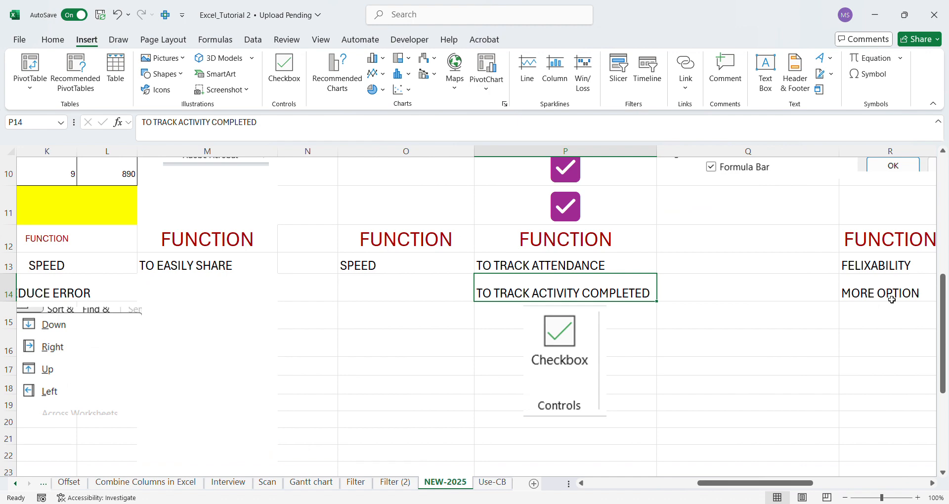
pyautogui.scroll(1, 942, 256)
pyautogui.scroll(3, 942, 256)
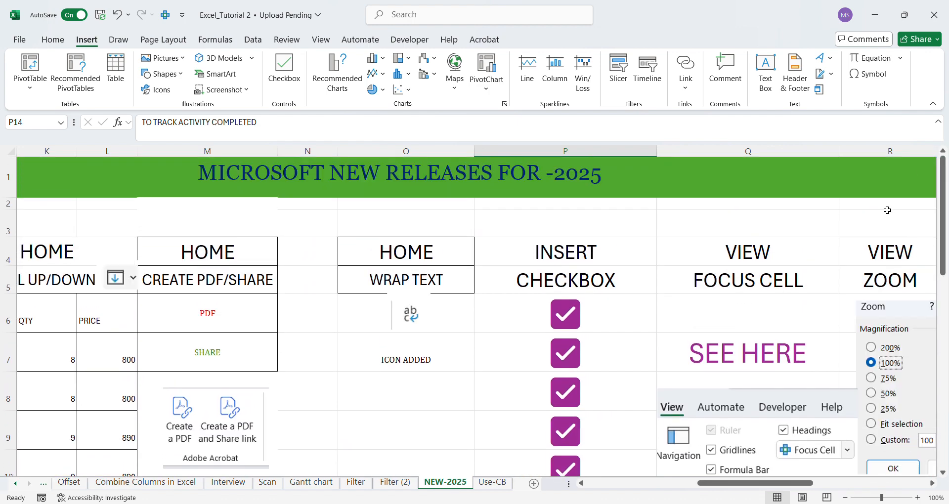
pyautogui.click(933, 483)
pyautogui.click(933, 484)
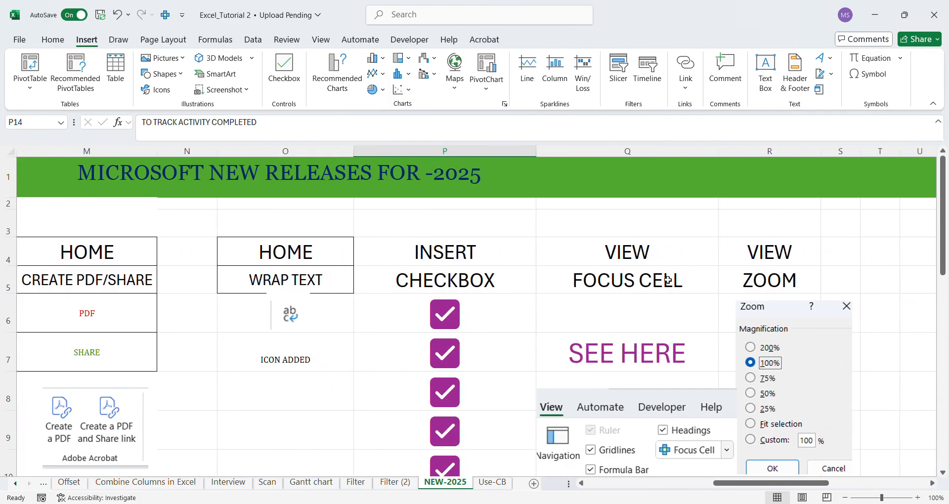
pyautogui.click(627, 253)
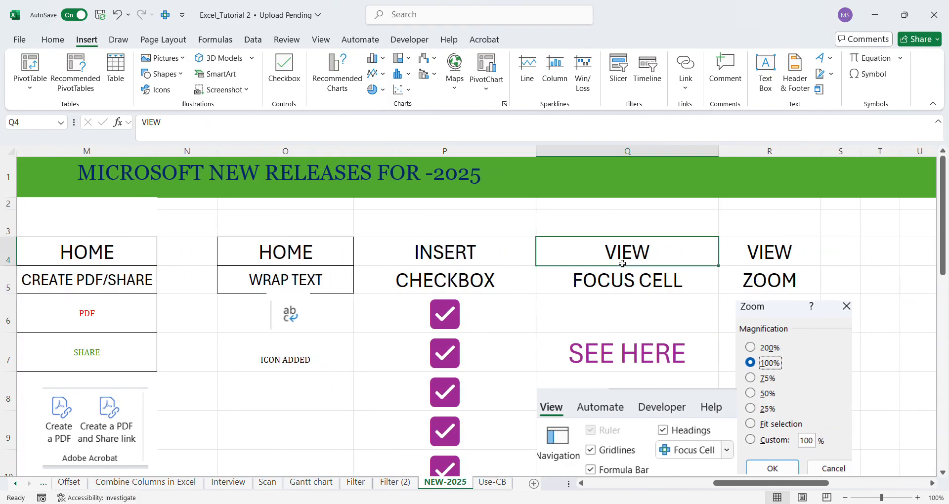
pyautogui.click(322, 40)
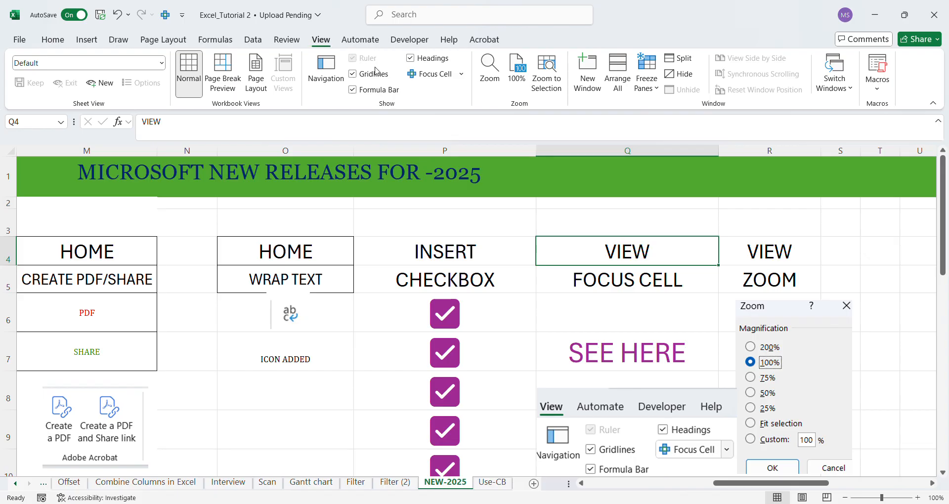
pyautogui.click(599, 278)
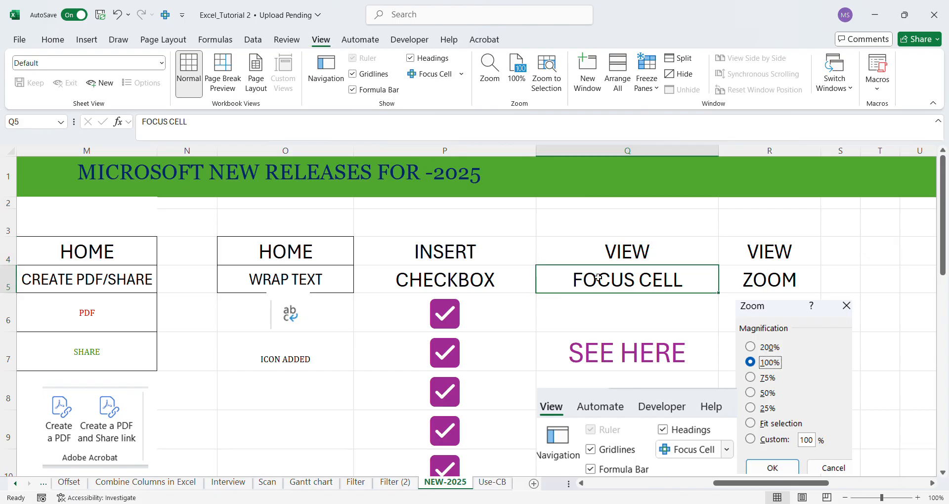
# Turn on Focus Cell with the SEE HERE cell Q7 selected, and view the Focus Cell picture beneath it.
pyautogui.click(620, 359)
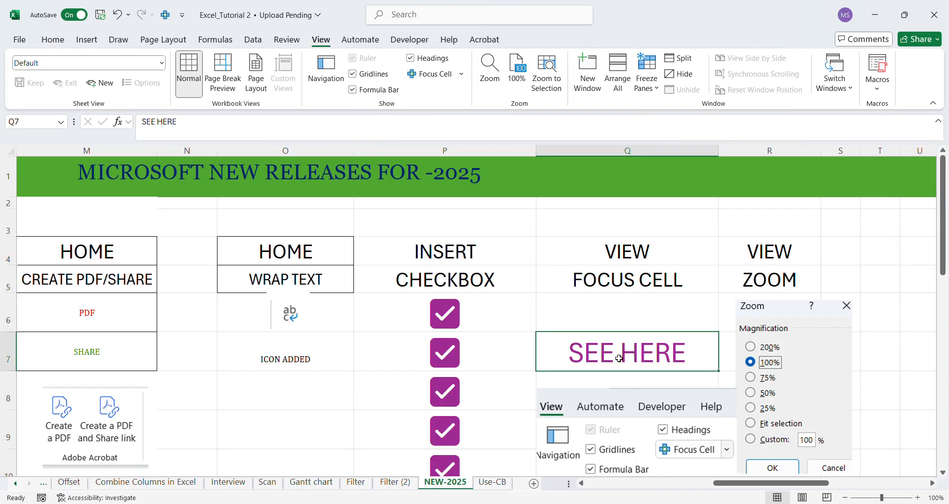
pyautogui.click(440, 77)
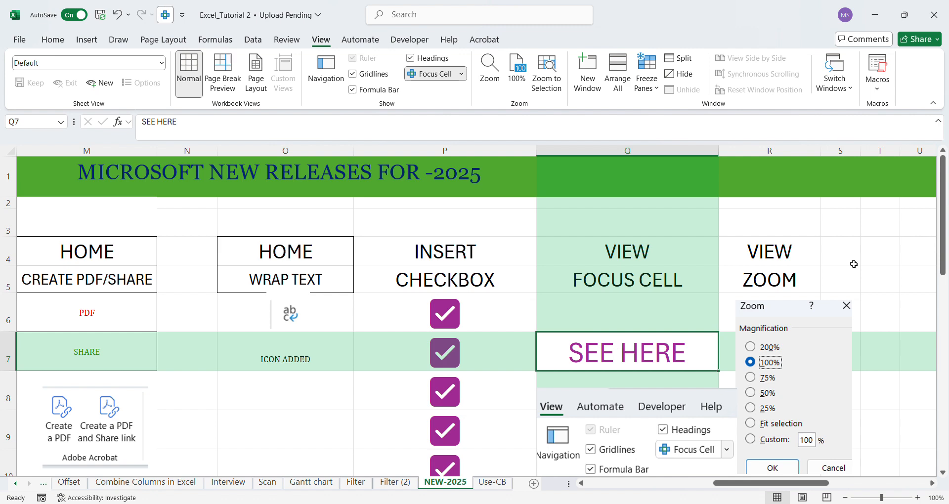
pyautogui.moveTo(943, 199); pyautogui.dragTo(942, 280)
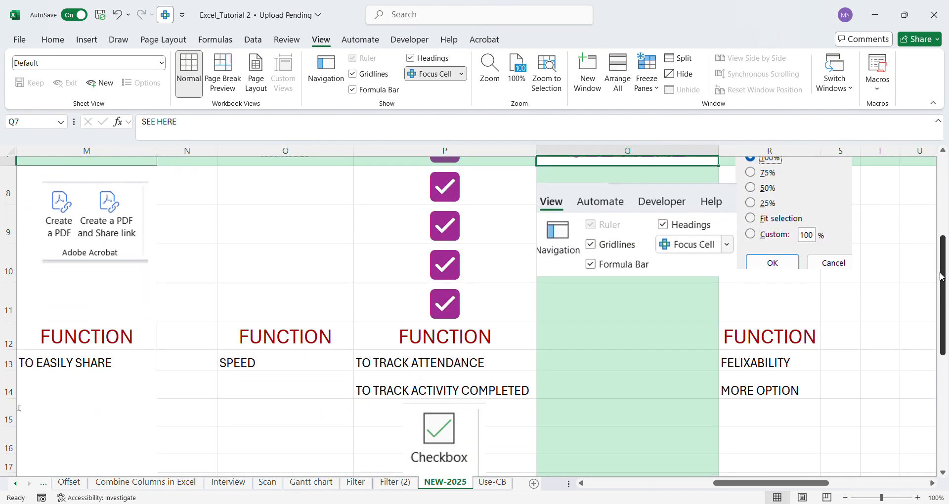
pyautogui.click(603, 210)
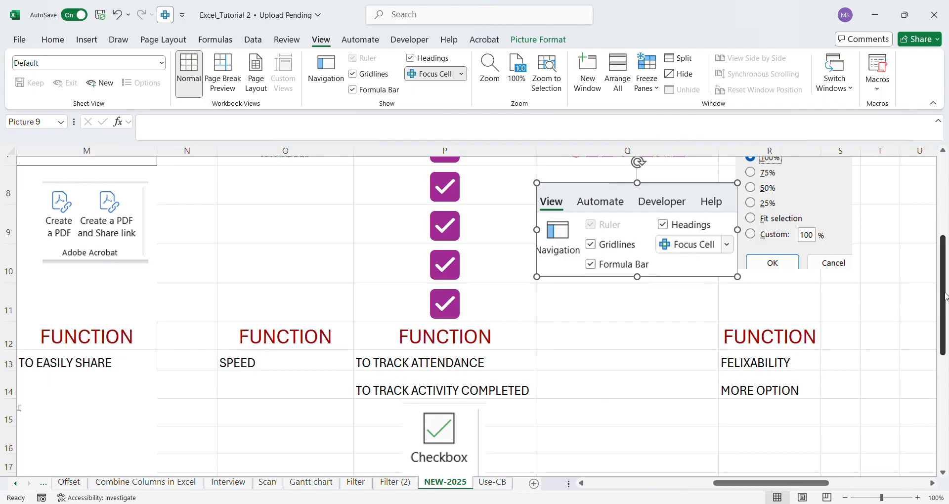
pyautogui.moveTo(945, 295)
pyautogui.mouseDown()
pyautogui.moveTo(942, 280)
pyautogui.moveTo(941, 288)
pyautogui.mouseUp()
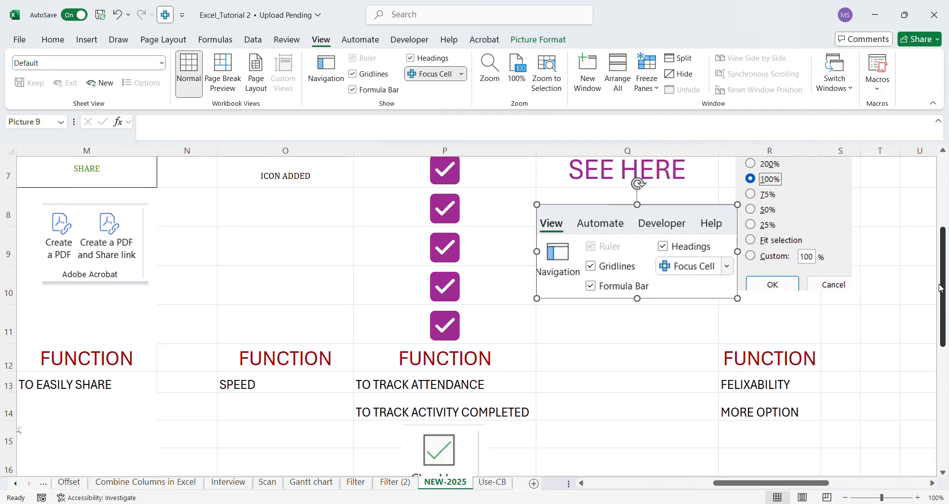
# Enter the heading FUNCTION in cell Q12, below the Focus Cell picture.
pyautogui.click(620, 329)
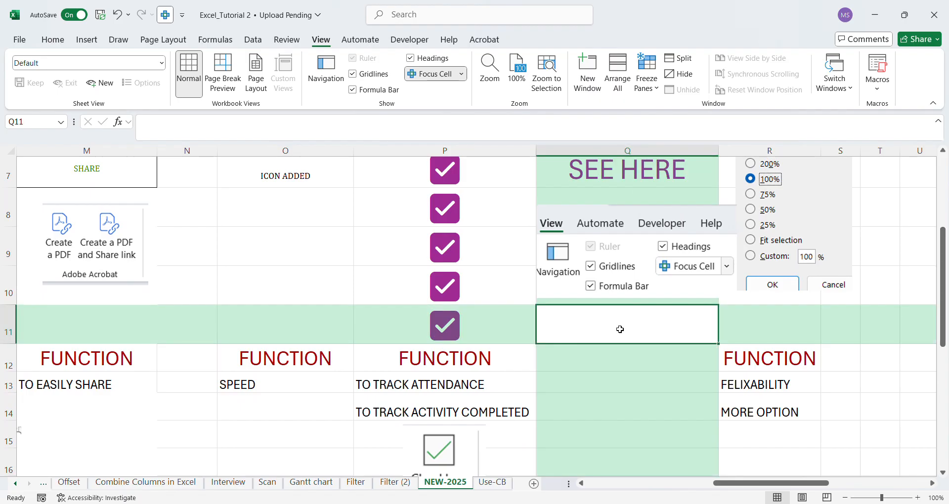
pyautogui.click(589, 359)
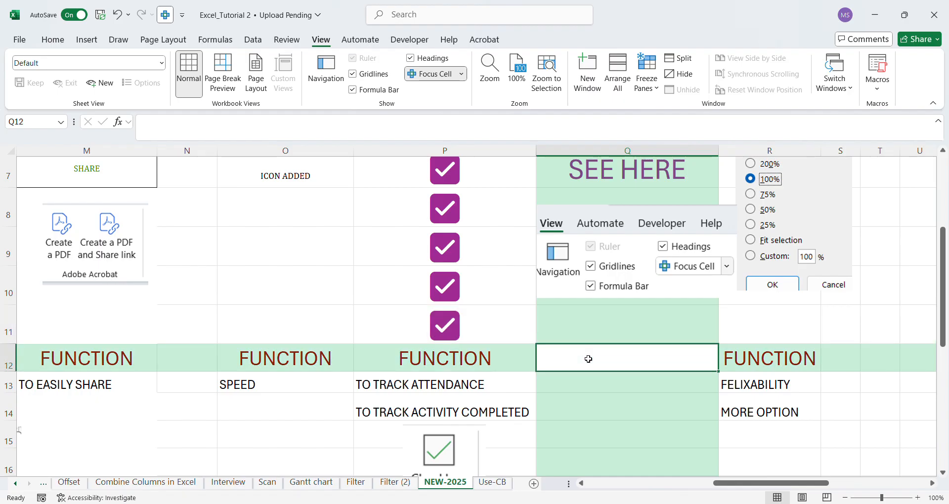
pyautogui.click(585, 386)
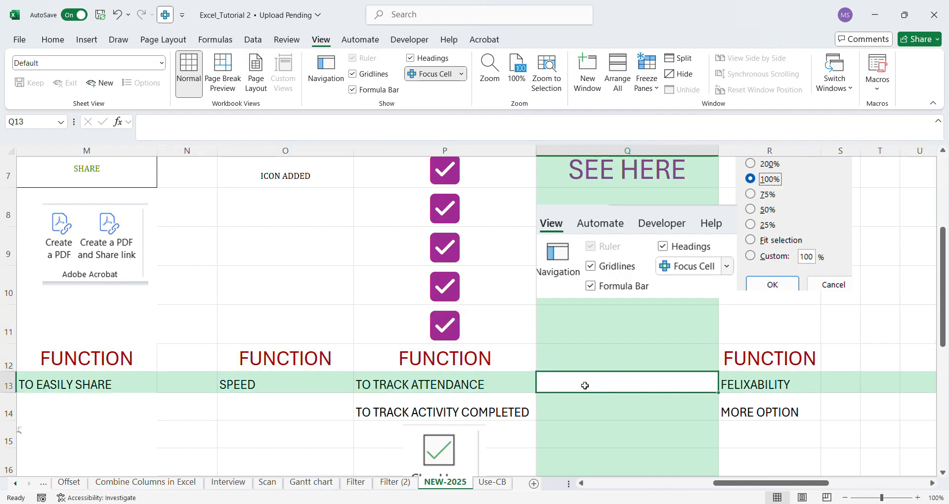
pyautogui.click(584, 360)
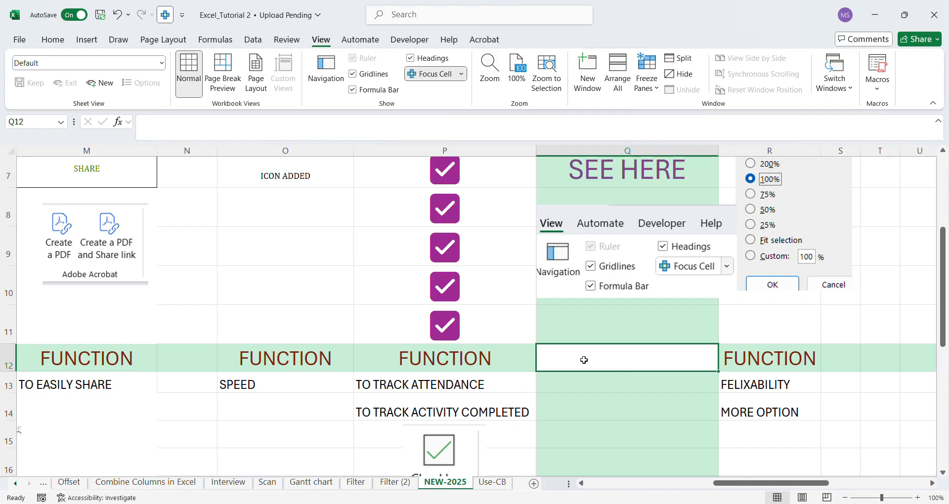
pyautogui.write('F')
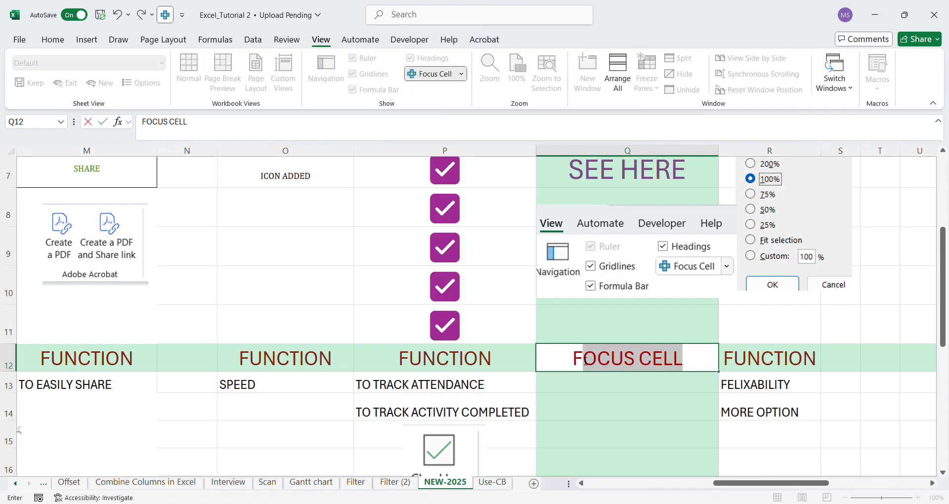
pyautogui.write('UNCTION')
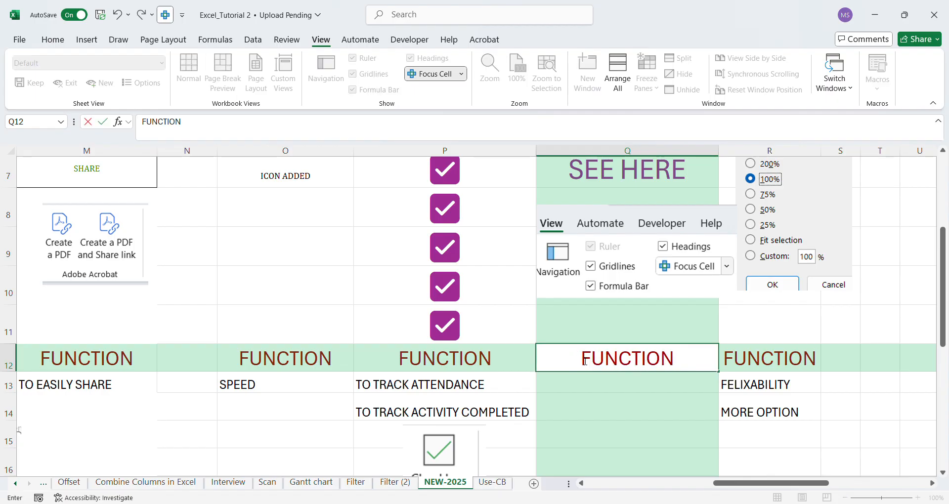
# Enter TO HIGHLIGHT YOUR POINT in cell Q13 under the FUNCTION heading, and turn off Focus Cell.
pyautogui.click(593, 385)
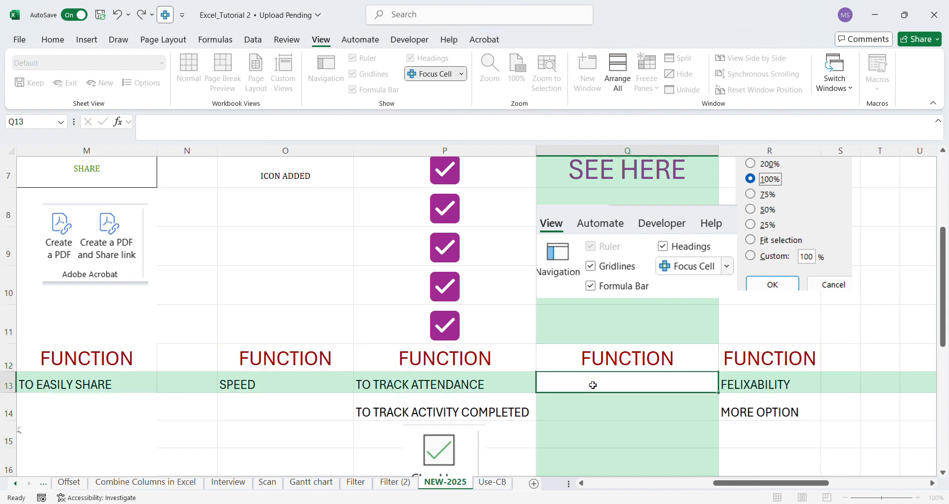
pyautogui.write('TO')
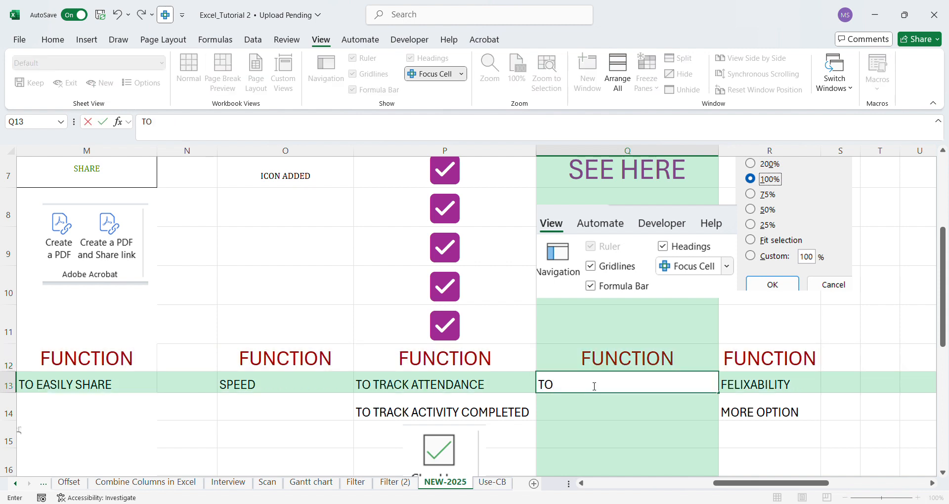
pyautogui.write(' HIGHLIGHT')
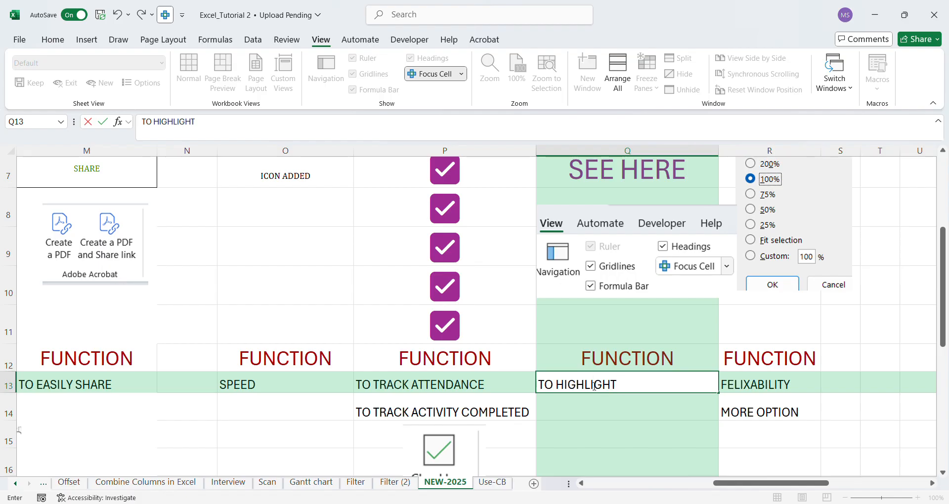
pyautogui.write(' YOUR  POINT')
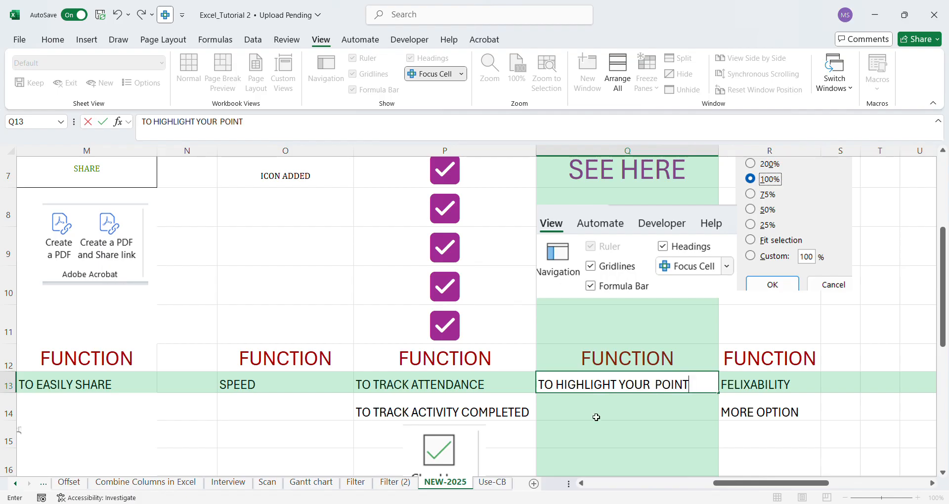
pyautogui.press('Return')
pyautogui.click(644, 383)
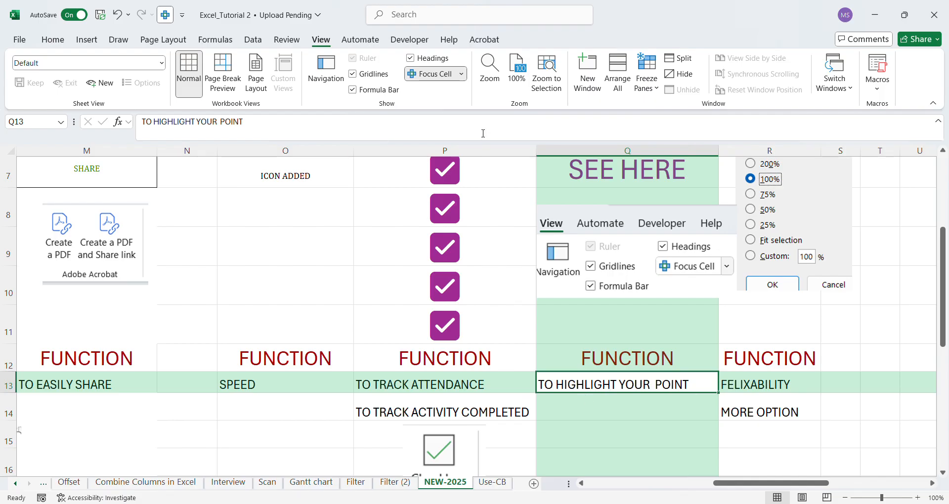
pyautogui.click(438, 77)
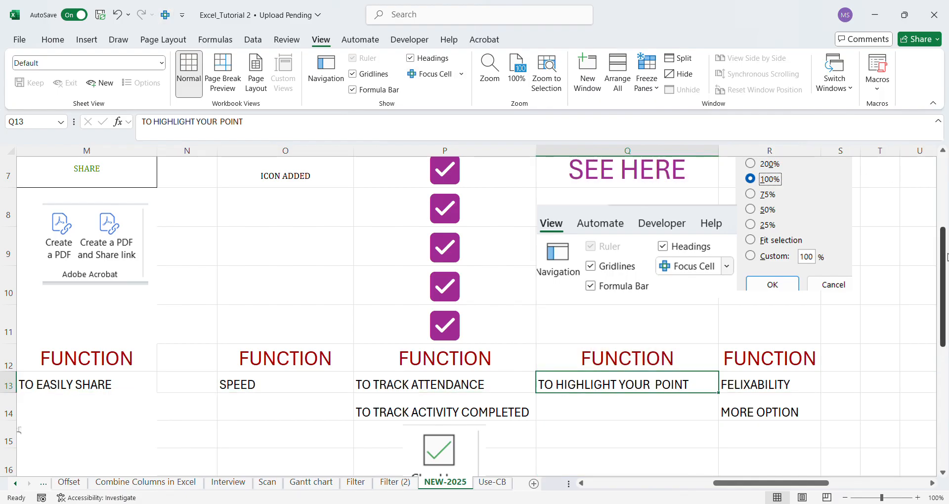
# Review the VIEW and ZOOM headings in column R, the Zoom picture, and the function entries in R13:R14.
pyautogui.scroll(2, 945, 252)
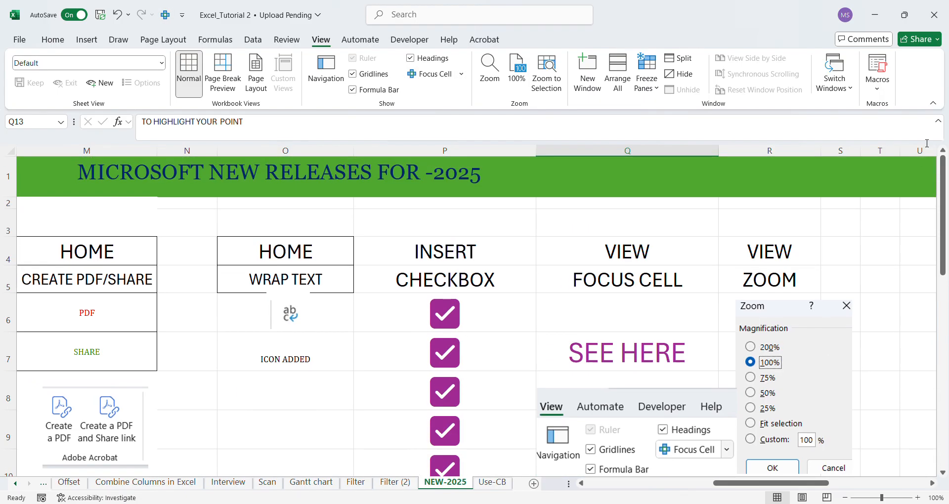
pyautogui.click(933, 483)
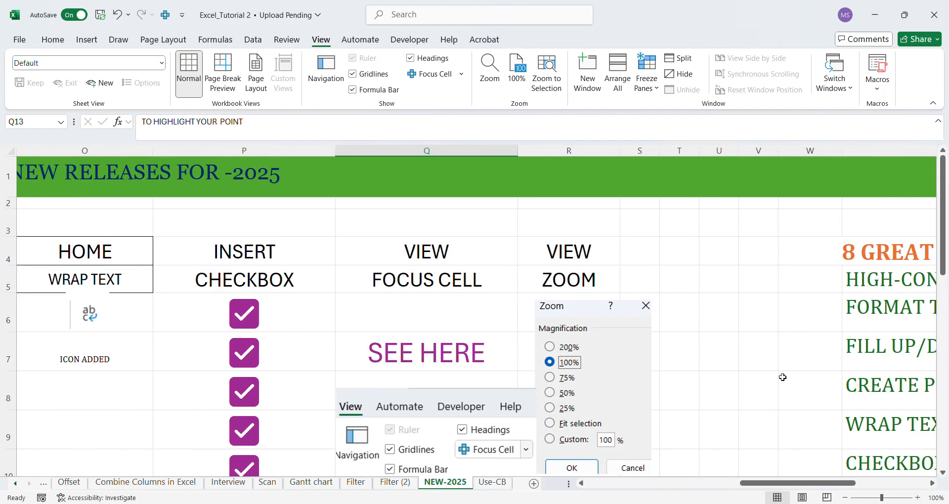
pyautogui.click(585, 252)
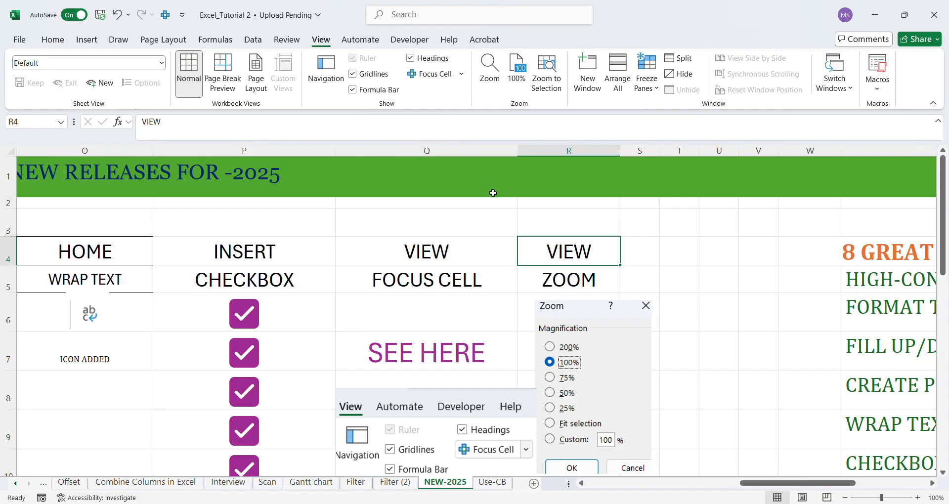
pyautogui.click(573, 284)
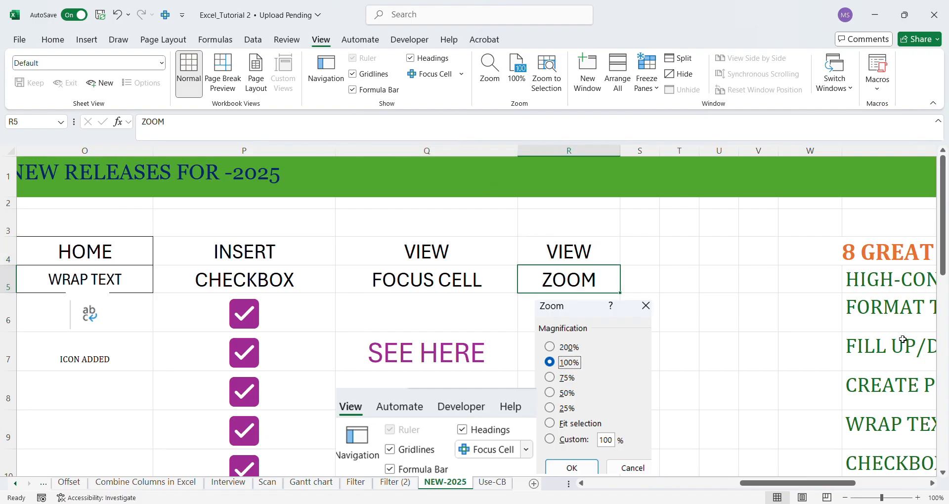
pyautogui.scroll(-1, 945, 279)
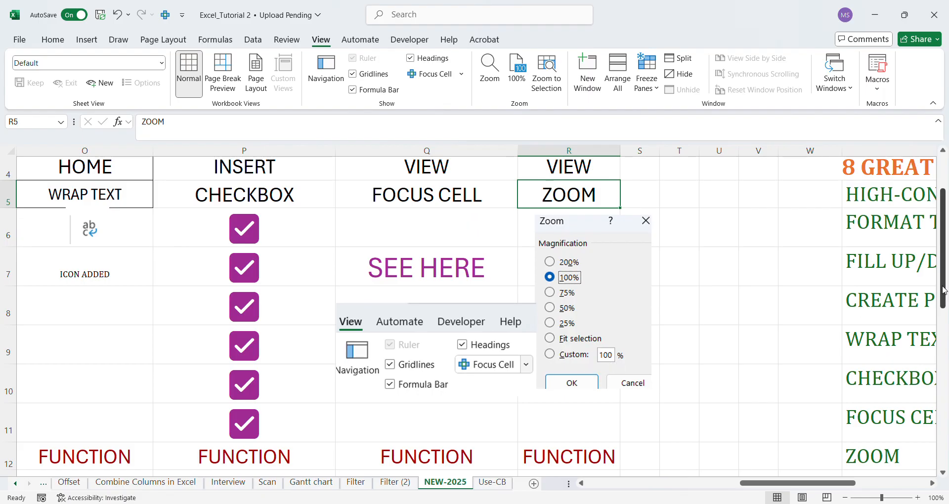
pyautogui.scroll(-2, 945, 280)
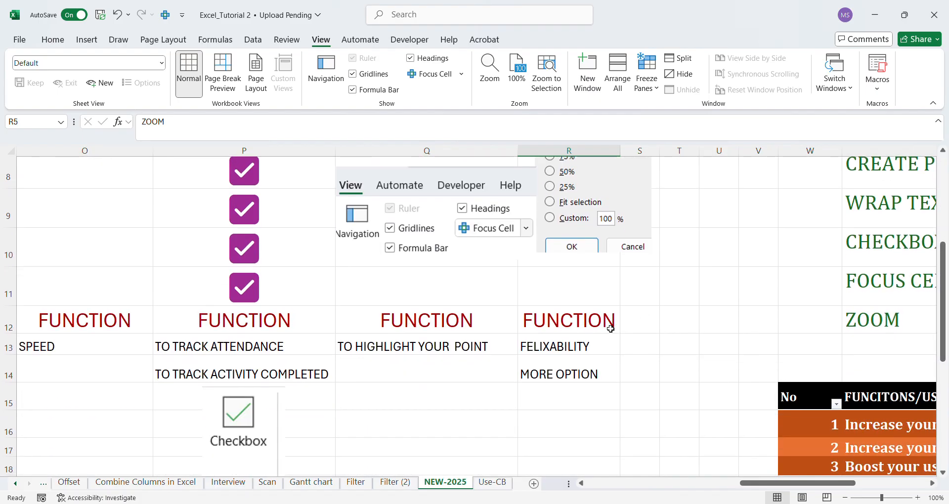
pyautogui.click(563, 328)
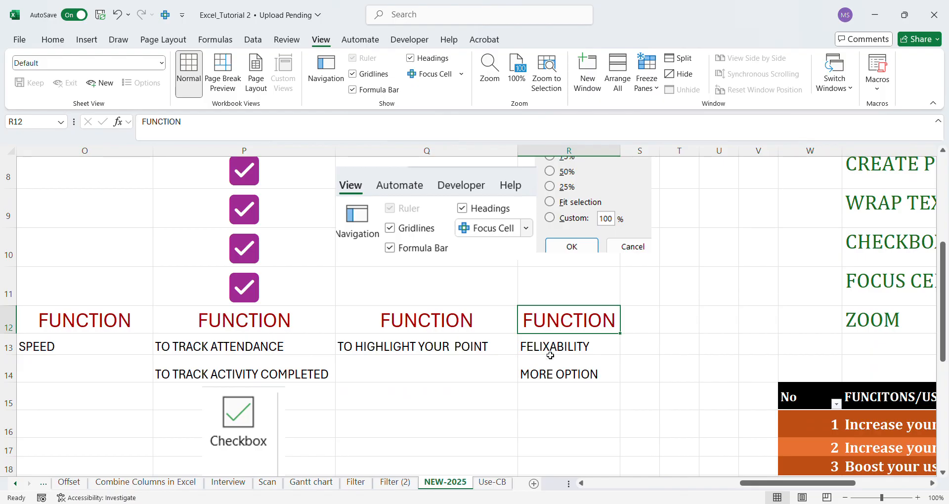
pyautogui.click(553, 351)
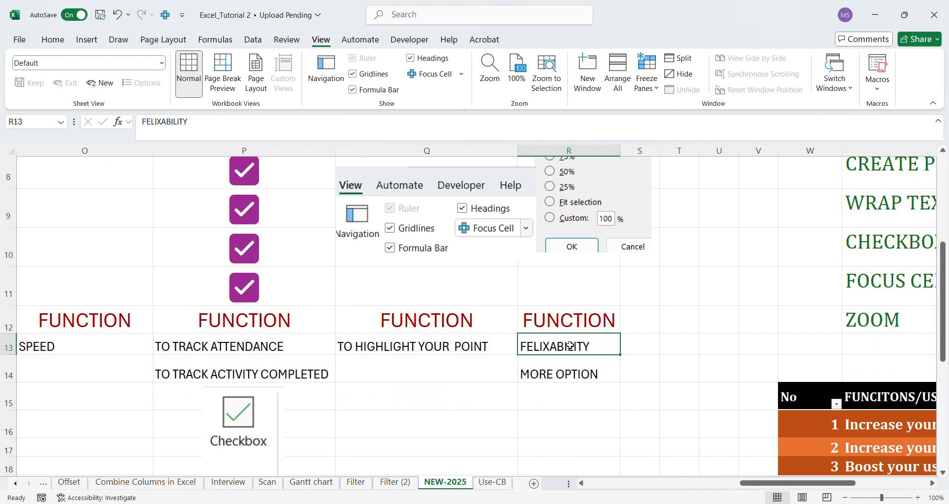
pyautogui.click(560, 375)
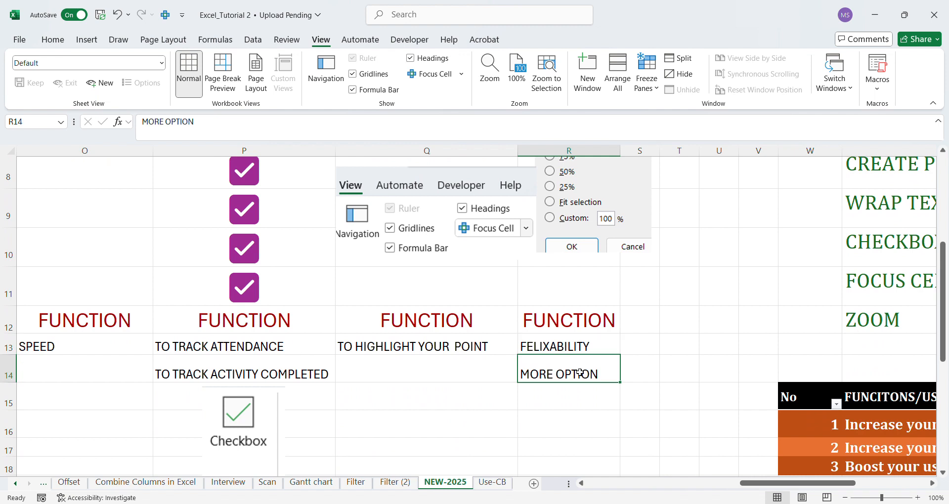
pyautogui.click(581, 349)
pyautogui.moveTo(581, 349); pyautogui.dragTo(580, 375)
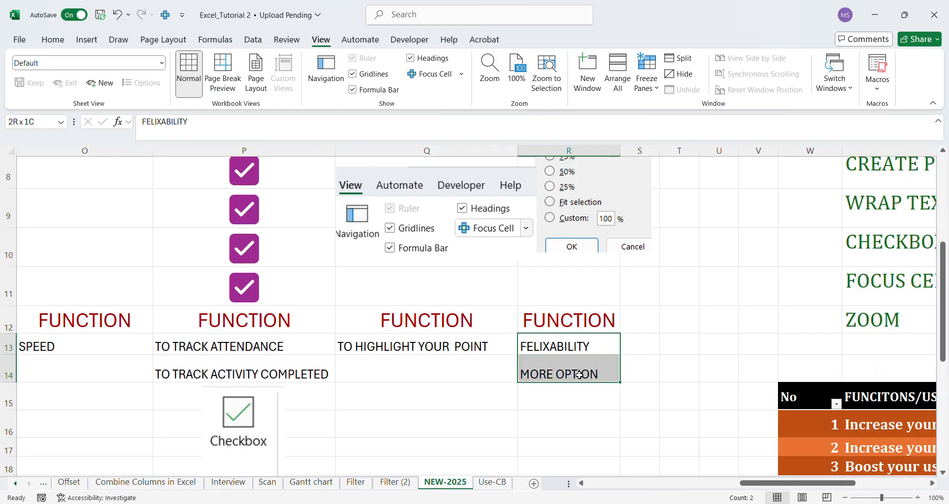
# Go to the 8 GREAT NEW EXCEL FUNCTIONS FOR 2025 list in column X and highlight HIGH-CONTRSAT through CHECKBOX.
pyautogui.moveTo(945, 322); pyautogui.dragTo(938, 230)
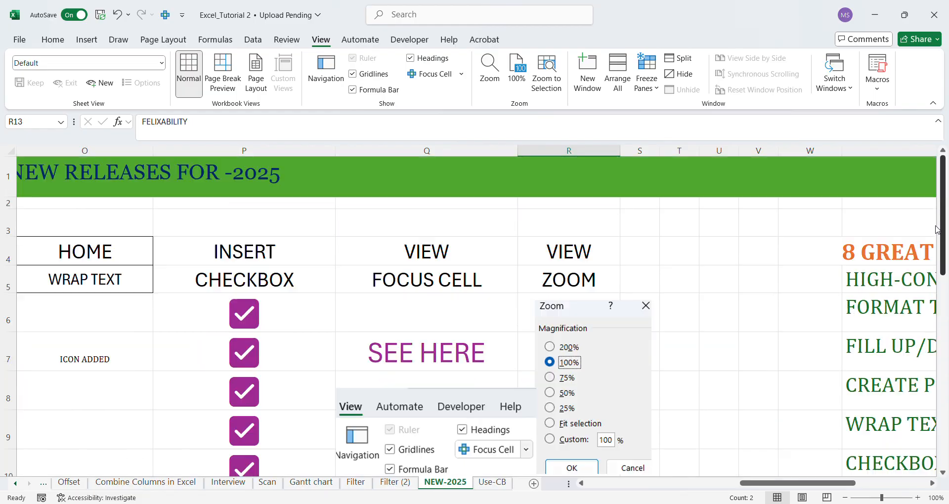
pyautogui.click(933, 483)
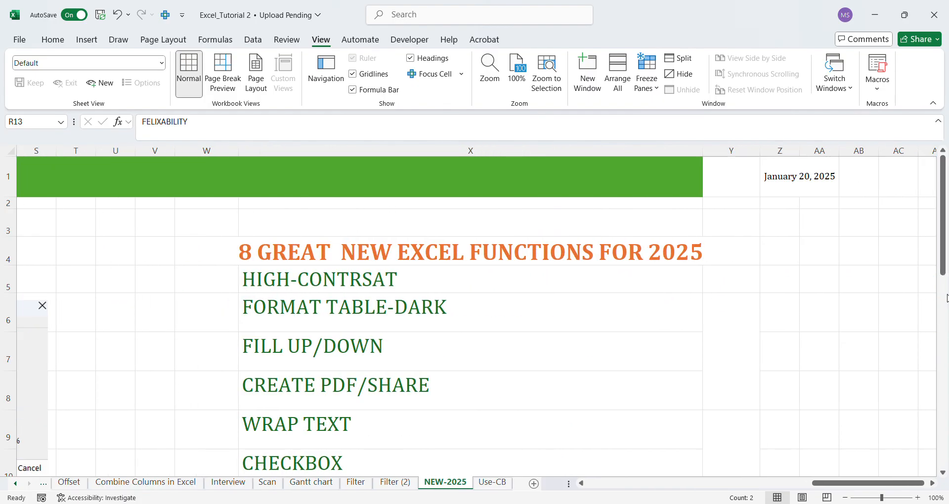
pyautogui.scroll(-1, 945, 287)
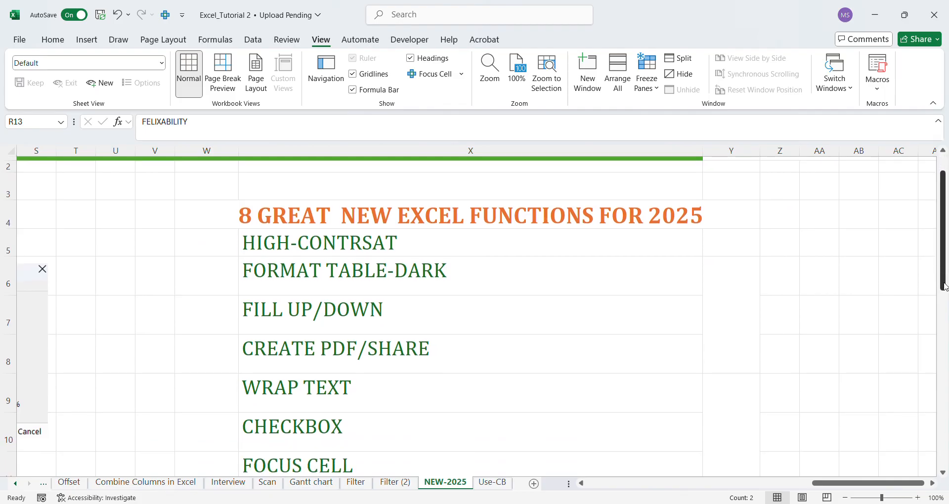
pyautogui.moveTo(945, 287); pyautogui.dragTo(945, 301)
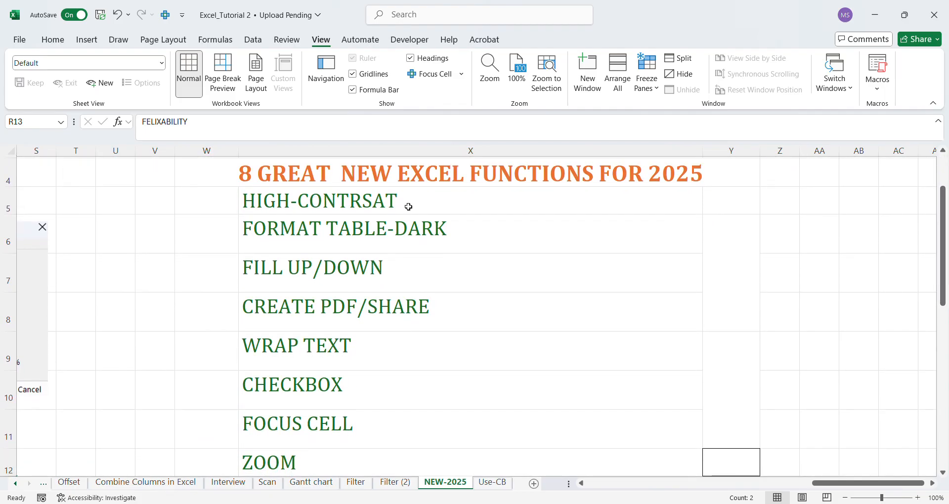
pyautogui.moveTo(409, 207); pyautogui.dragTo(379, 384)
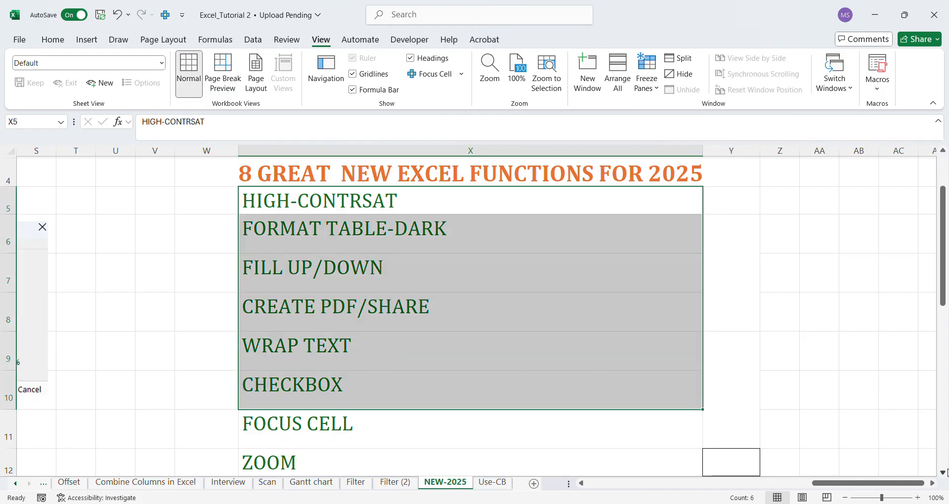
pyautogui.scroll(-1, 946, 472)
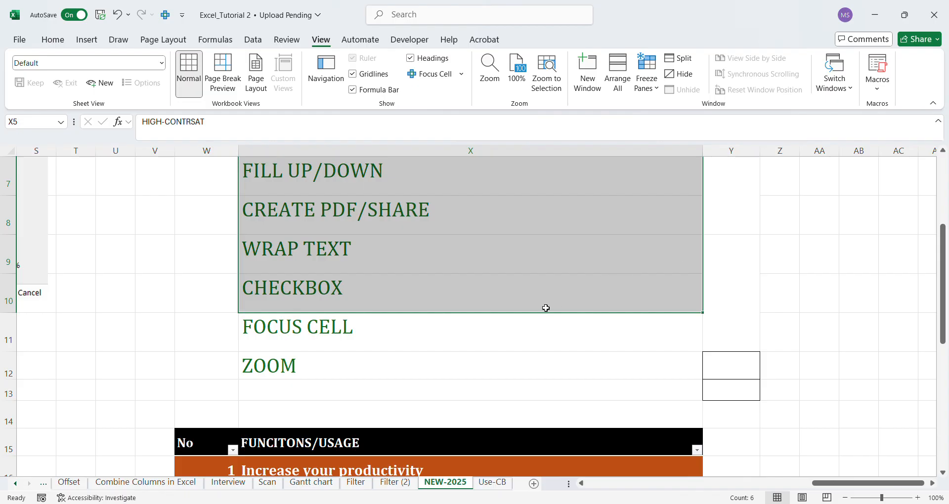
# Clear the partial selection and highlight the whole function list in X5:X12, from HIGH-CONTRSAT to ZOOM.
pyautogui.click(493, 323)
pyautogui.click(383, 189)
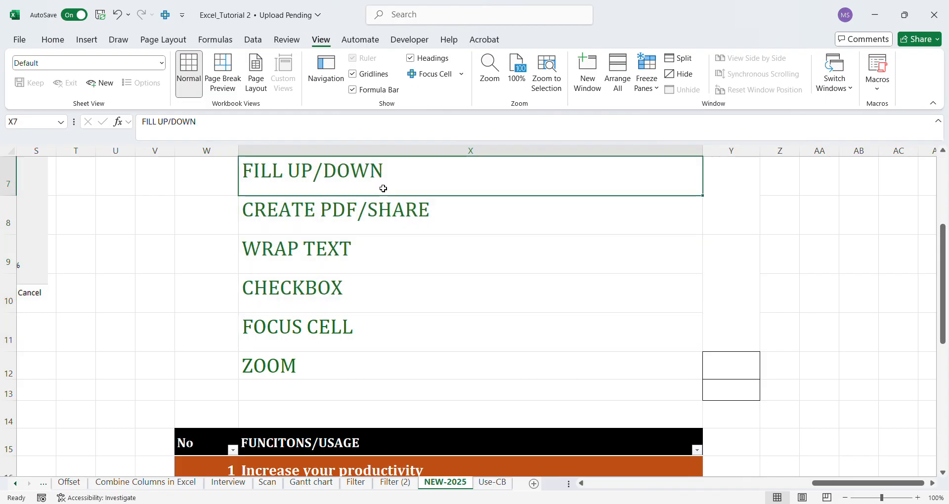
pyautogui.press('Up')
pyautogui.press('Up')
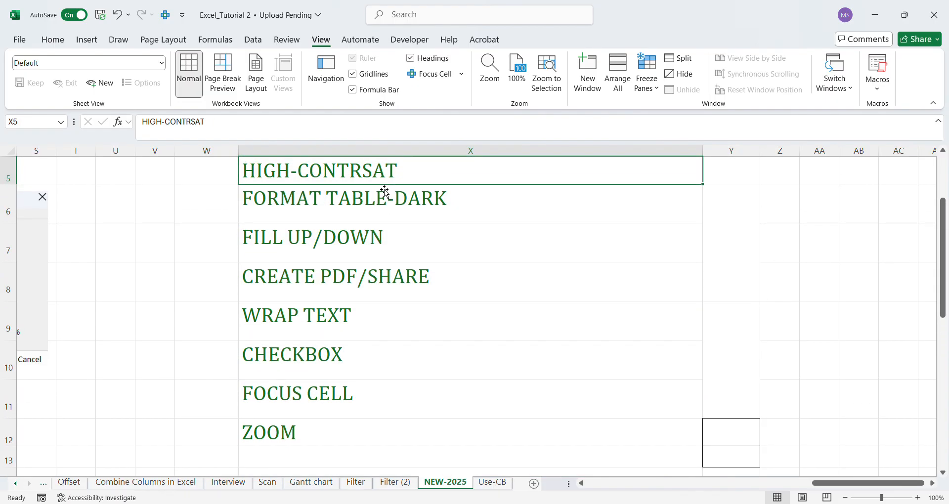
pyautogui.scroll(1, 385, 191)
pyautogui.hotkey('shift', 'Down')
pyautogui.hotkey('shift', 'Down')
pyautogui.hotkey('shift', 'Down')
pyautogui.hotkey('shift', 'Down')
pyautogui.hotkey('shift', 'Down')
pyautogui.hotkey('shift', 'Down')
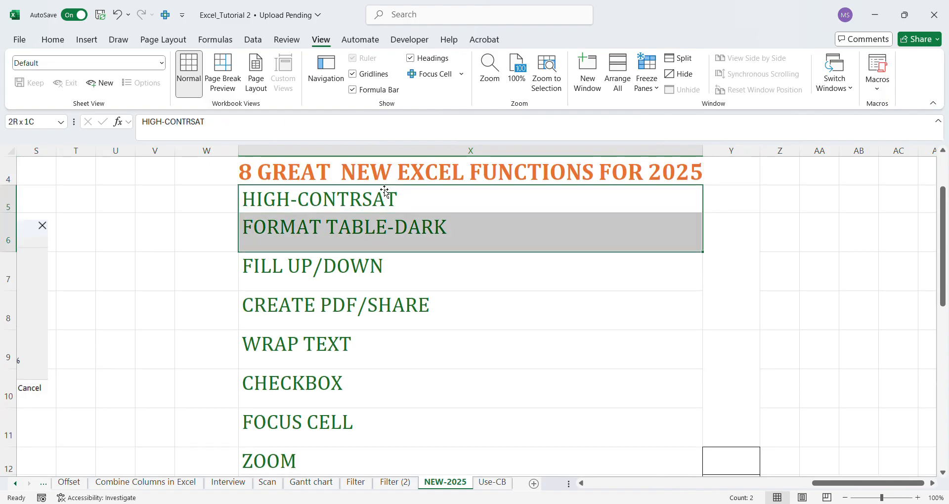
pyautogui.hotkey('shift', 'Down')
pyautogui.hotkey('shift', 'Down')
pyautogui.hotkey('shift', 'Down')
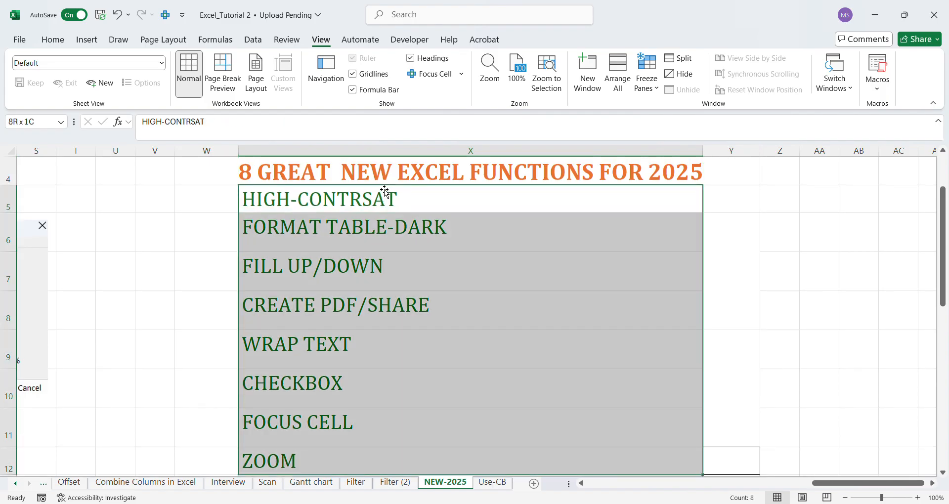
# Extend the selection into the FUNCITONS/USAGE table, view it and the QUESTIONS FOR YOU table, and select the empty cell Y16.
pyautogui.hotkey('shift', 'Down')
pyautogui.hotkey('shift', 'Down')
pyautogui.hotkey('shift', 'Down')
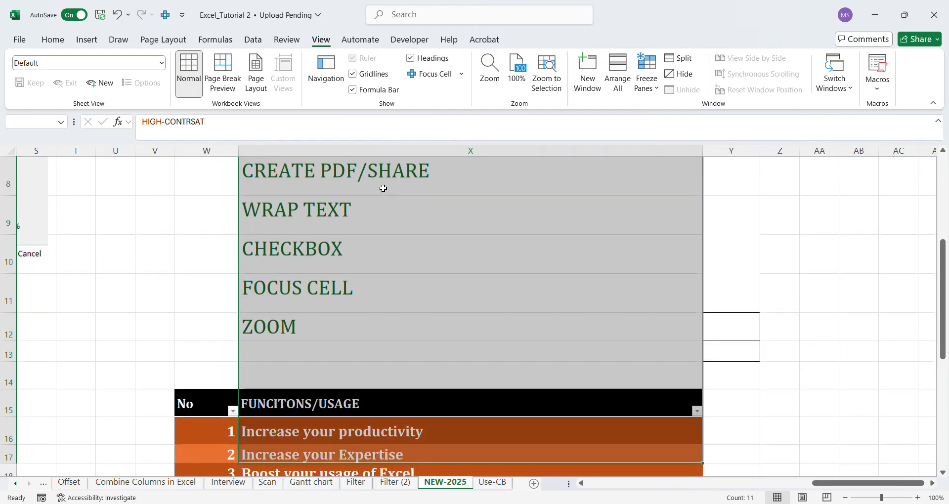
pyautogui.click(943, 473)
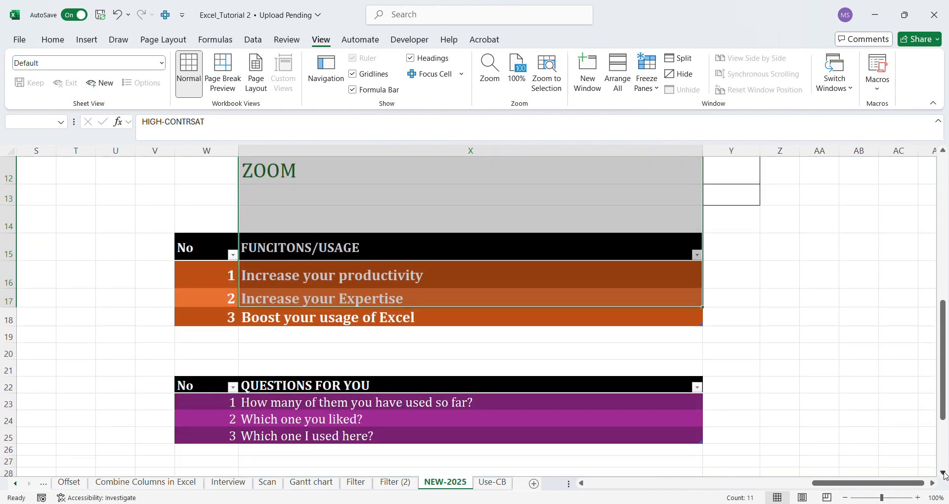
pyautogui.click(745, 282)
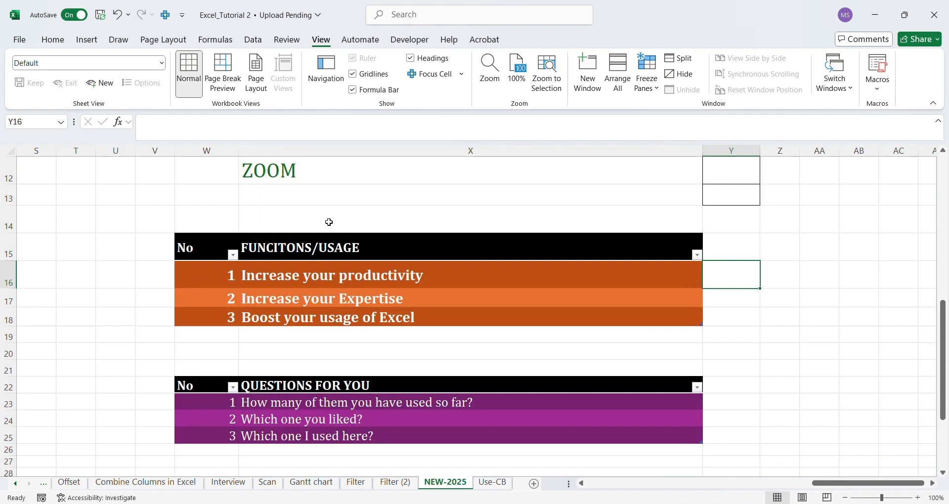
# Go through the FUNCITONS/USAGE table from its heading to Boost your usage of Excel, selecting the entries in X16:X18 one by one.
pyautogui.click(319, 255)
pyautogui.click(298, 287)
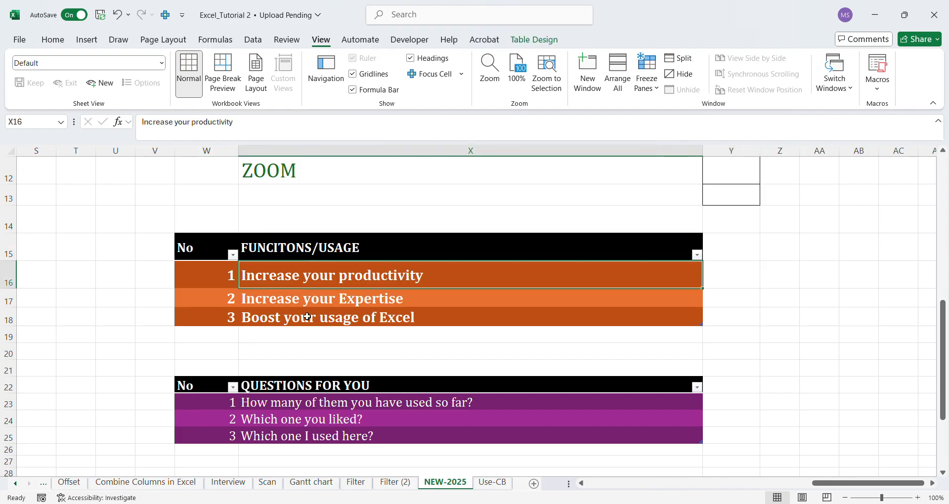
pyautogui.click(305, 307)
pyautogui.click(295, 322)
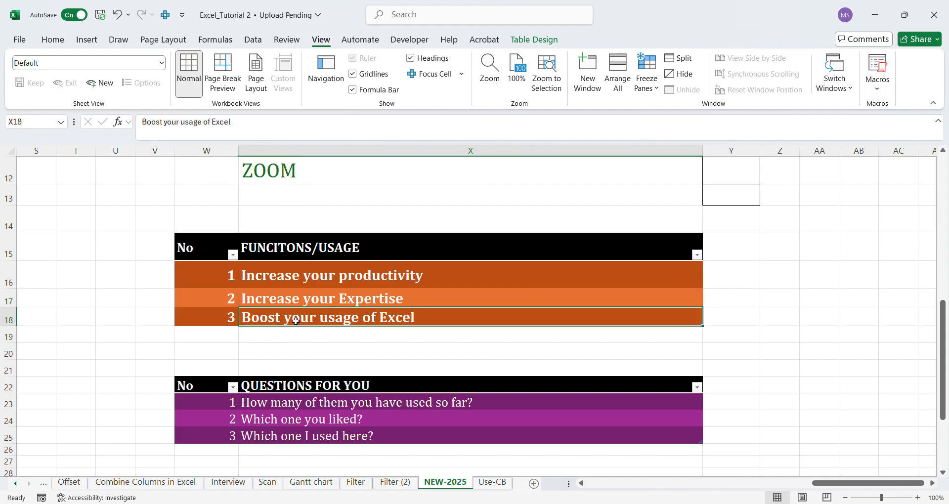
# Review the QUESTIONS FOR YOU table, selecting its heading, the Which one you liked? row and the How many of them you have used so far? row.
pyautogui.click(942, 473)
pyautogui.click(942, 473)
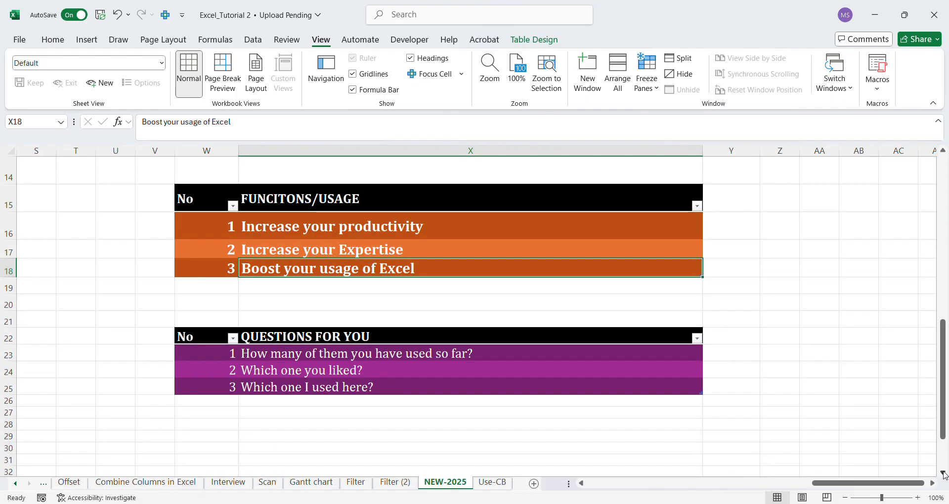
pyautogui.click(299, 341)
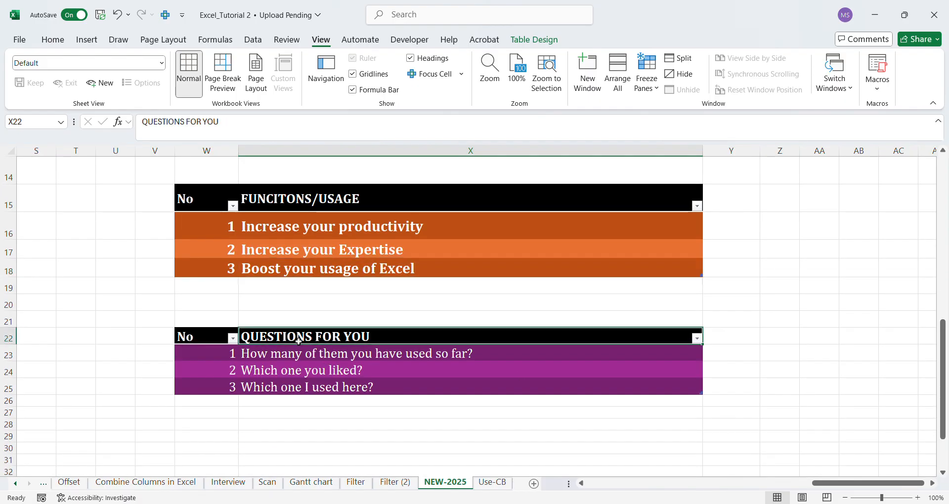
pyautogui.click(270, 369)
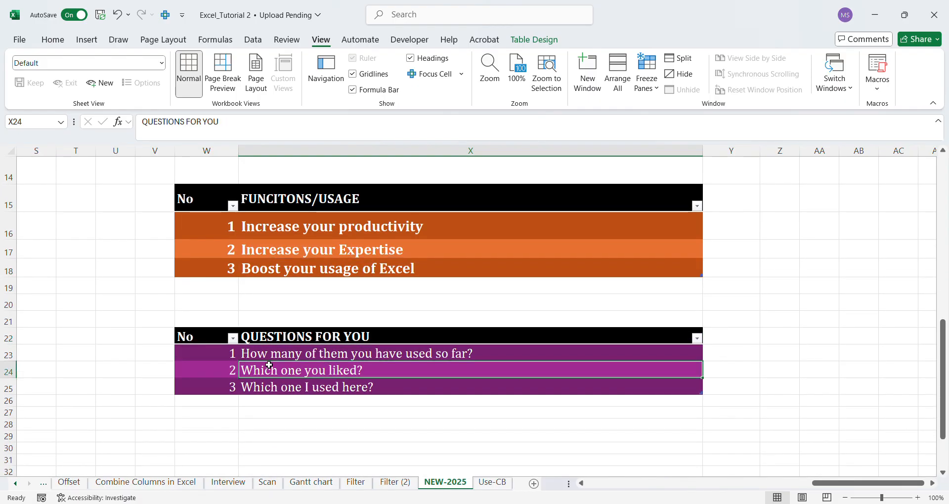
pyautogui.click(459, 355)
# Return to the 8 GREAT NEW EXCEL FUNCTIONS FOR 2025 list and select each entry in turn from HIGH-CONTRSAT to WRAP TEXT.
pyautogui.moveTo(943, 334); pyautogui.dragTo(938, 201)
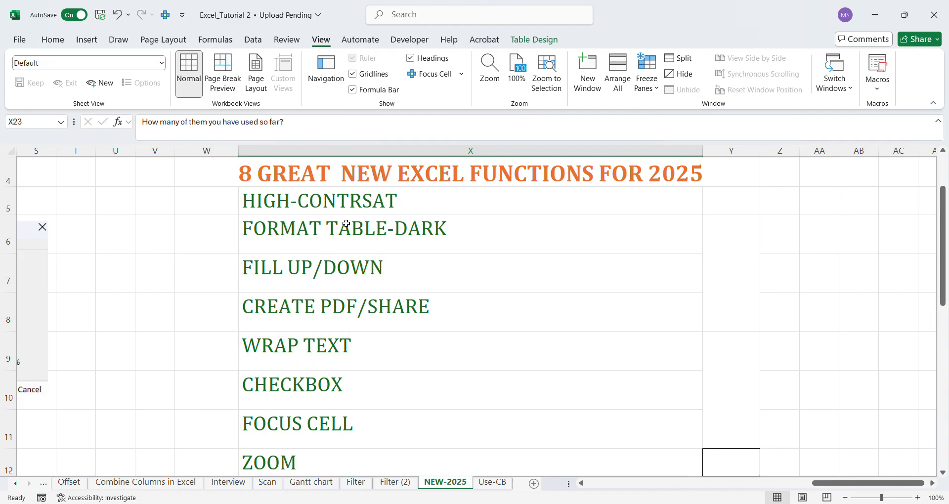
pyautogui.click(325, 211)
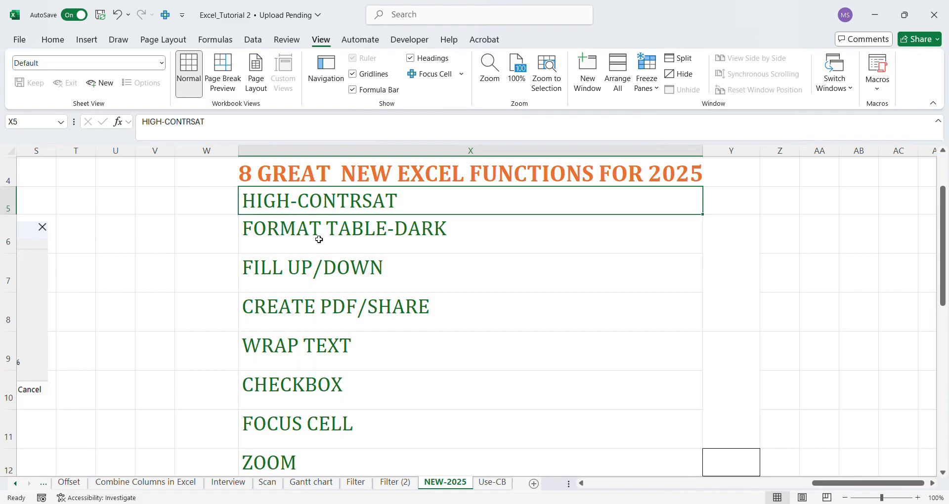
pyautogui.click(321, 234)
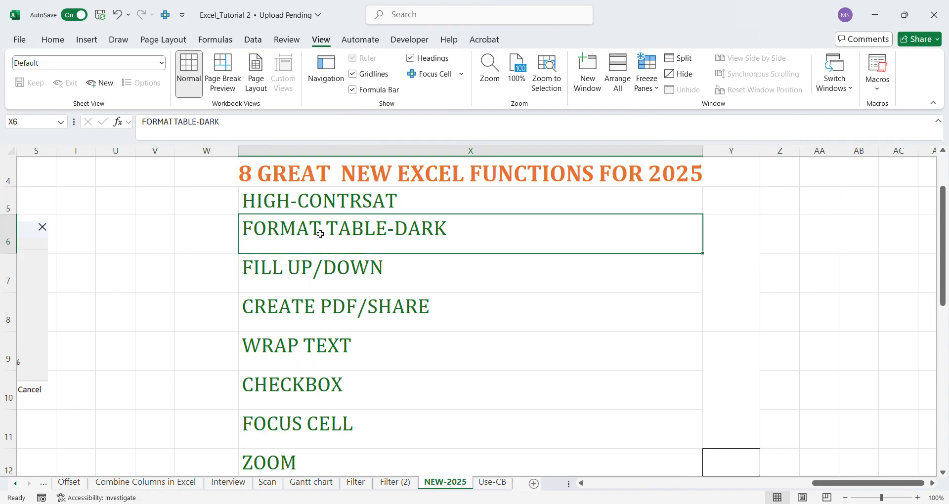
pyautogui.click(315, 277)
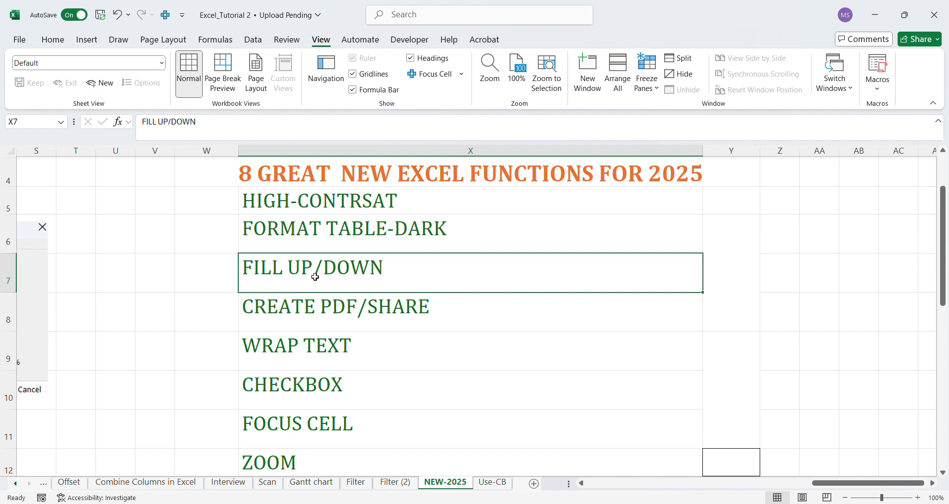
pyautogui.click(323, 314)
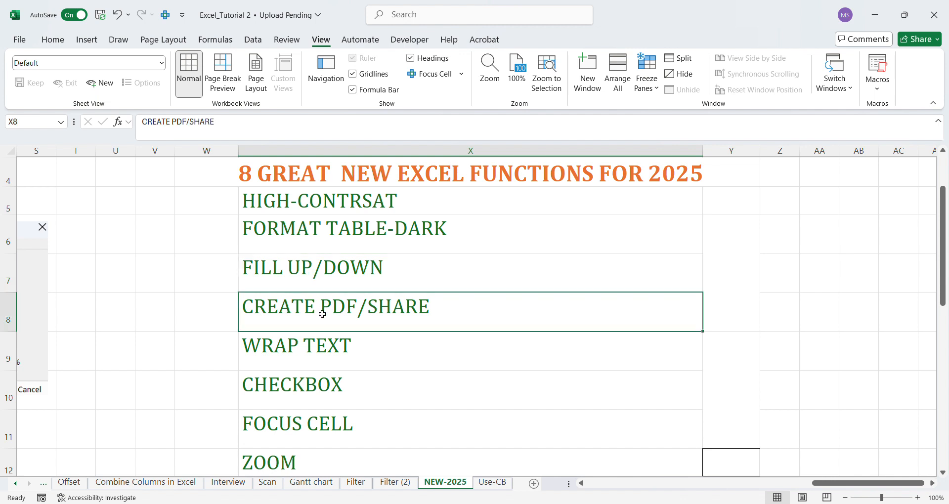
pyautogui.click(346, 357)
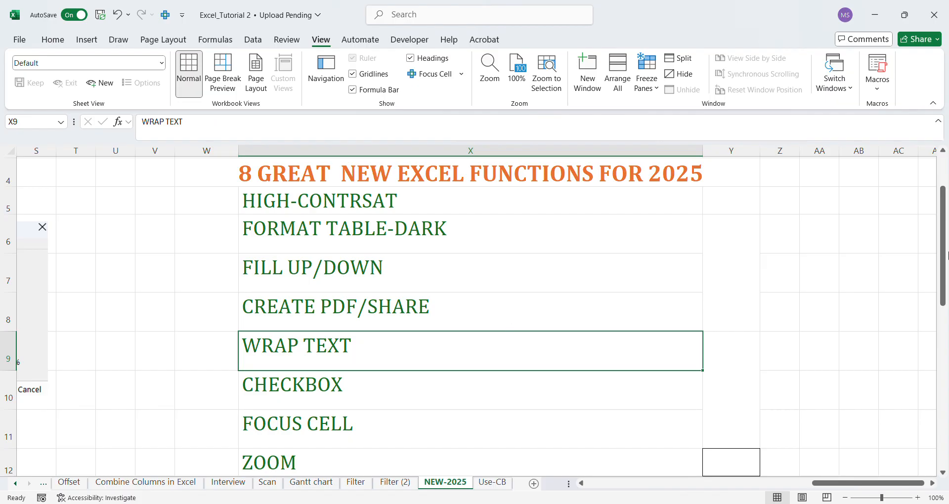
# Go back to the QUESTIONS FOR YOU table and select its three questions in X23:X25 one after another.
pyautogui.moveTo(946, 256); pyautogui.dragTo(945, 279)
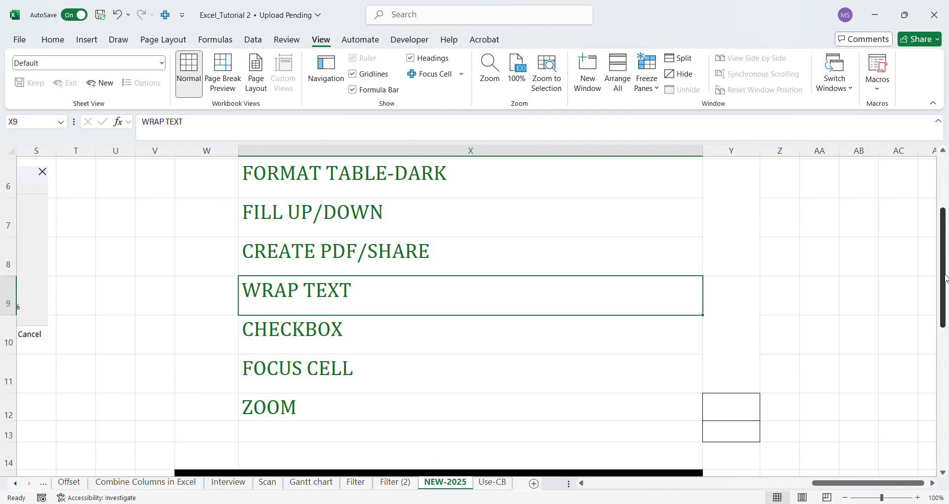
pyautogui.moveTo(945, 278); pyautogui.dragTo(944, 388)
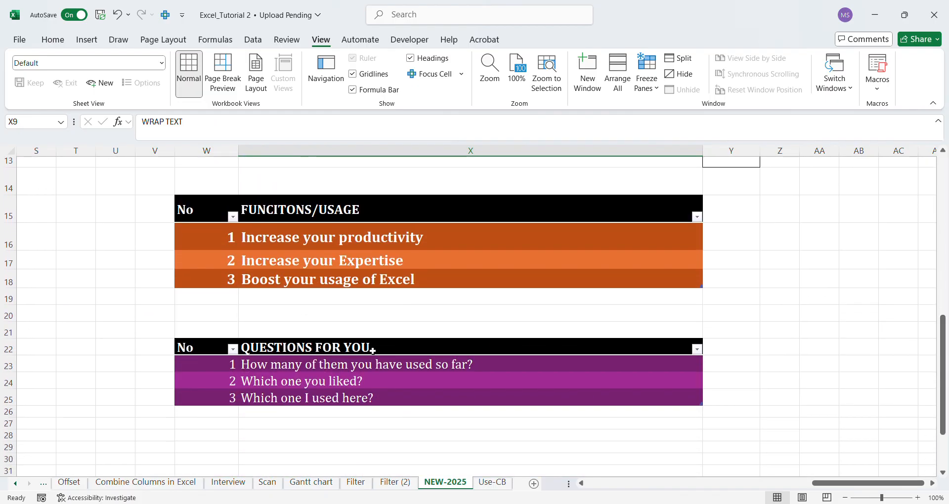
pyautogui.click(355, 365)
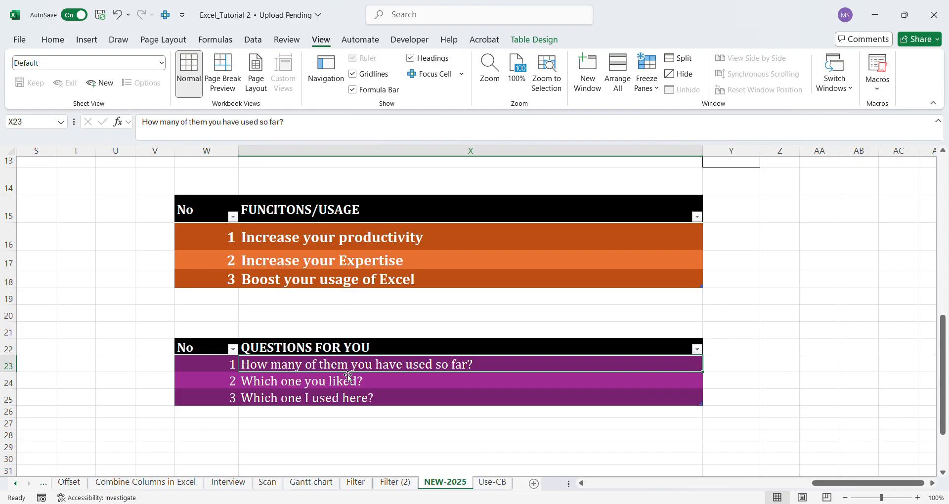
pyautogui.click(286, 389)
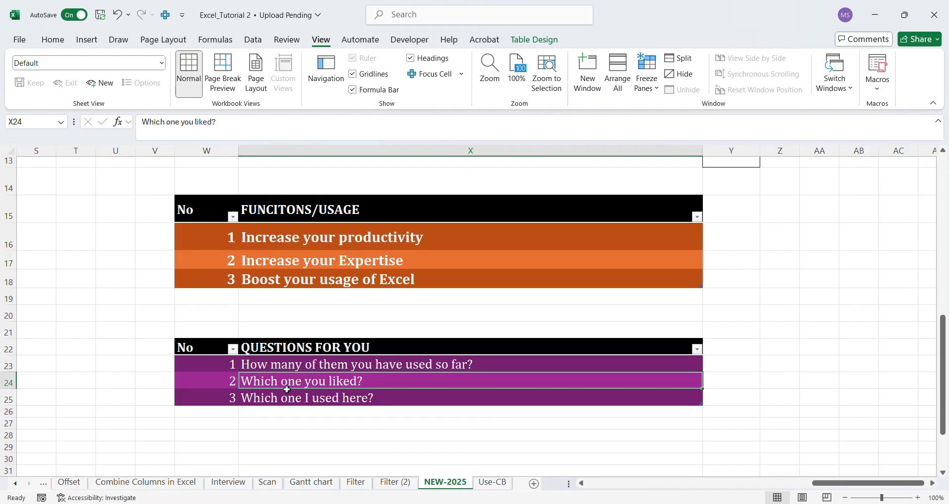
pyautogui.click(287, 405)
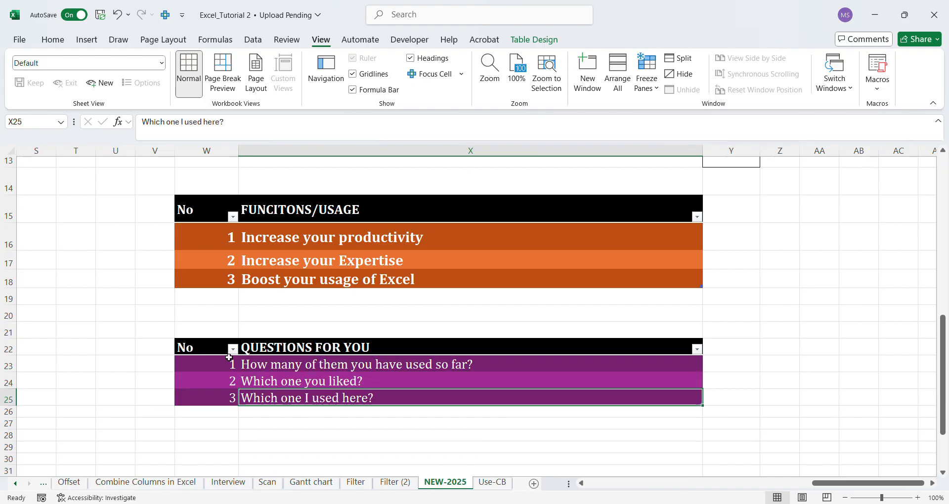
# Highlight the whole QUESTIONS FOR YOU table in W22:X25 and look back over the function list and the FUNCITONS/USAGE table.
pyautogui.moveTo(219, 351); pyautogui.dragTo(396, 407)
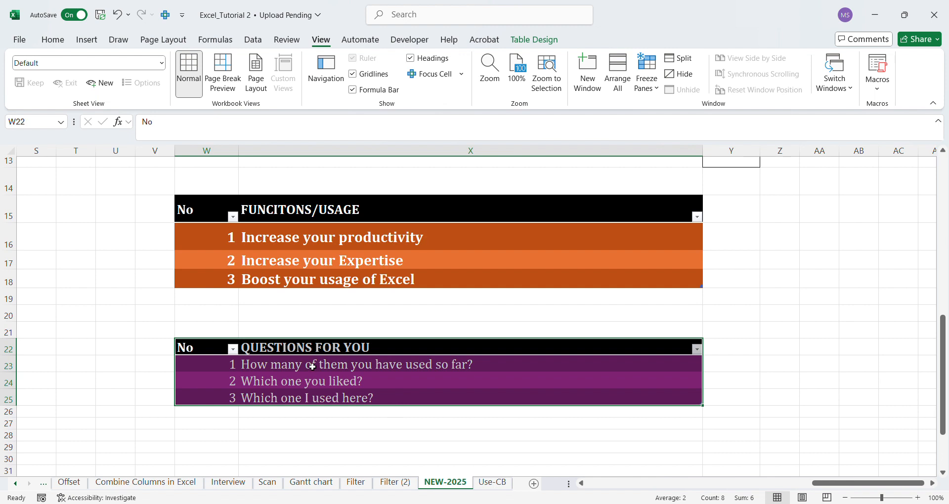
pyautogui.moveTo(216, 348); pyautogui.dragTo(367, 401)
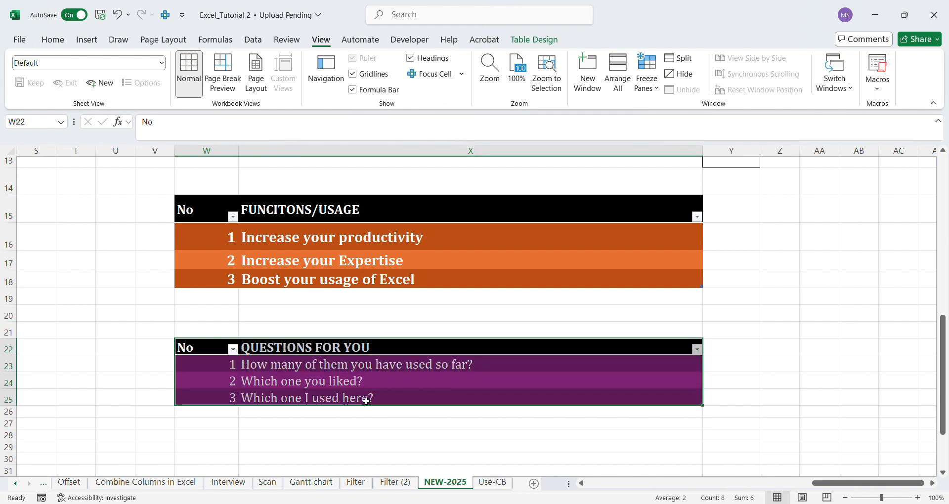
pyautogui.click(299, 397)
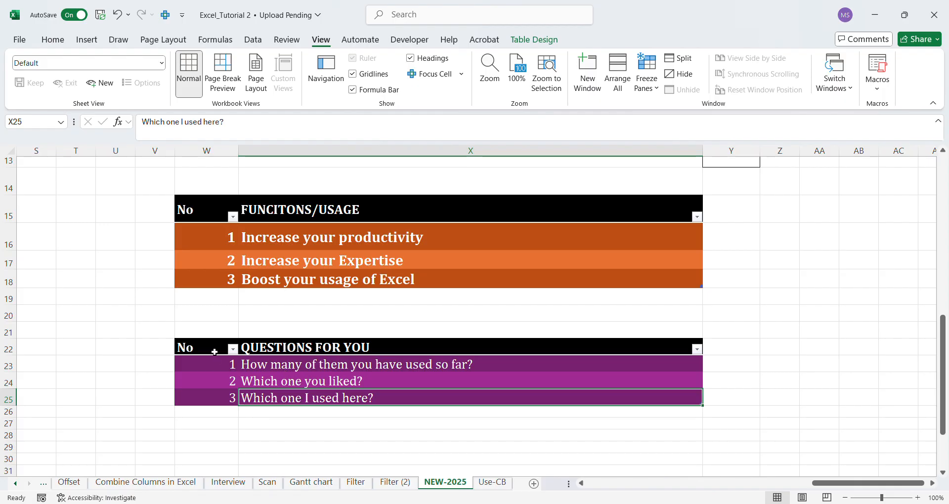
pyautogui.moveTo(216, 347); pyautogui.dragTo(313, 404)
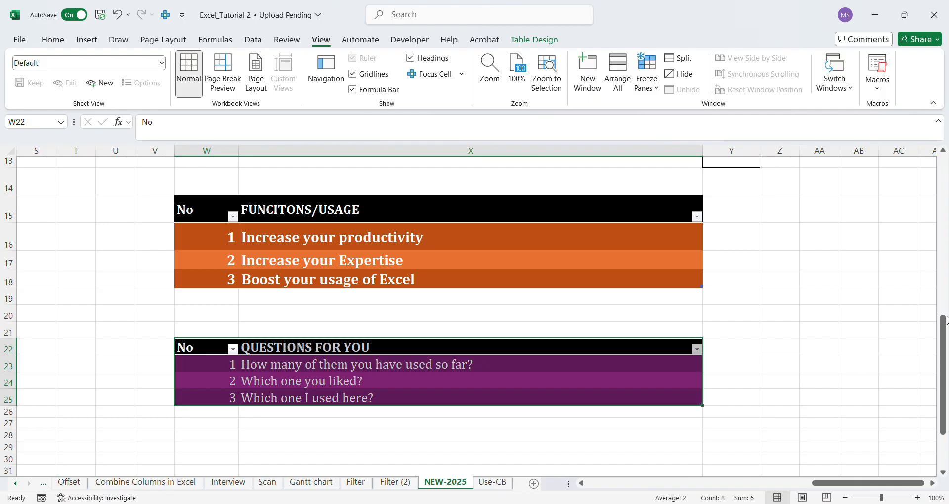
pyautogui.moveTo(943, 316); pyautogui.dragTo(938, 161)
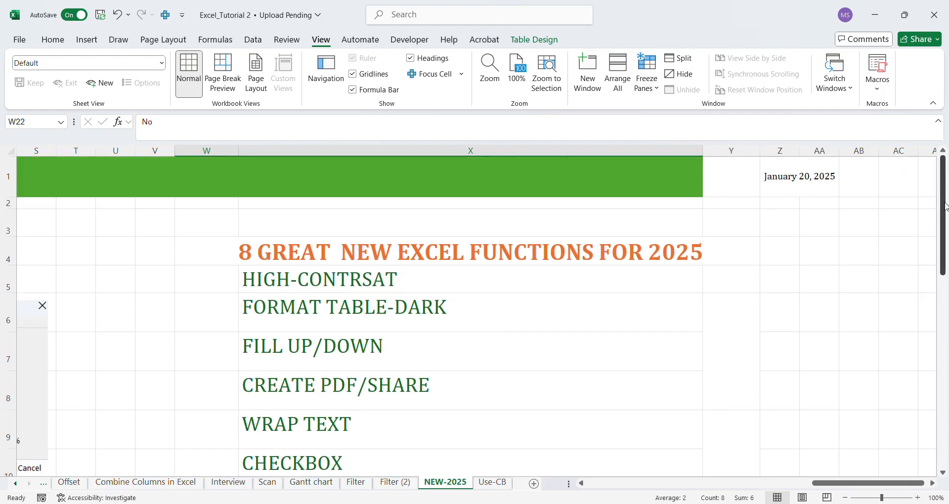
pyautogui.moveTo(943, 208); pyautogui.dragTo(940, 326)
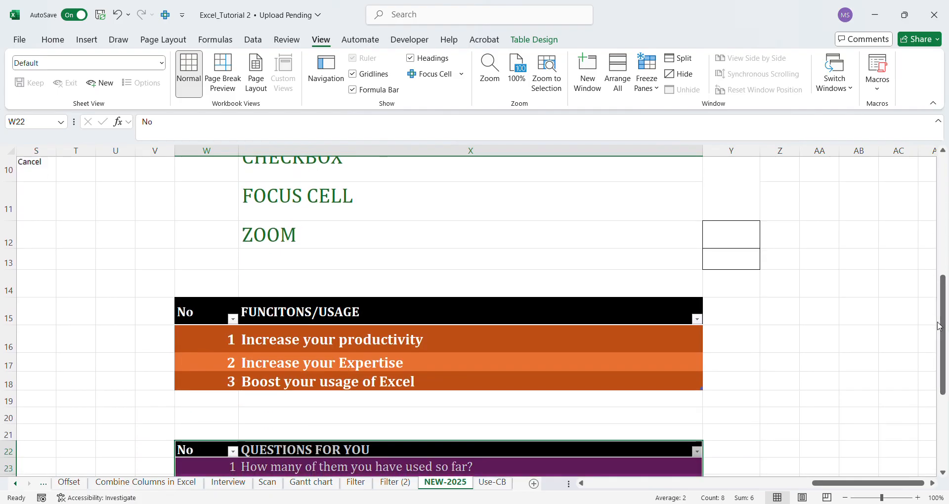